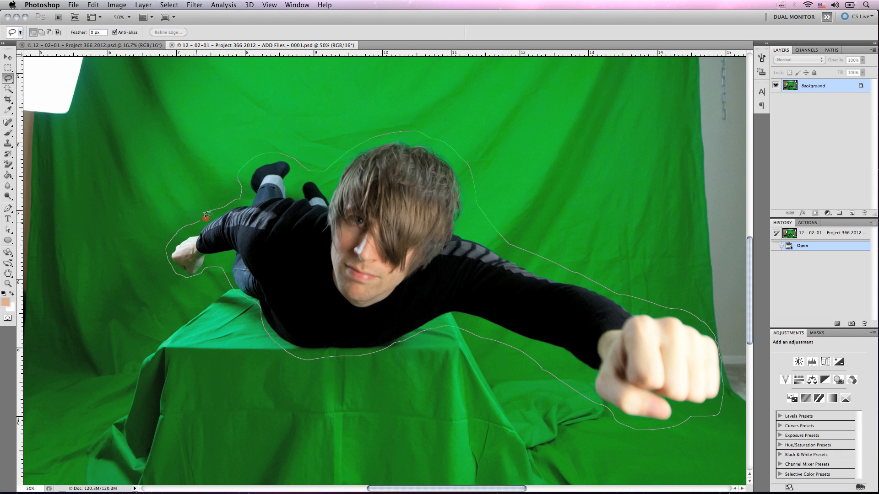
- Draw a loose Lasso selection around the flying man and copy it onto its own layer
{"action": "left_click_drag", "start_coordinate": [220, 206], "coordinate": [208, 213]}
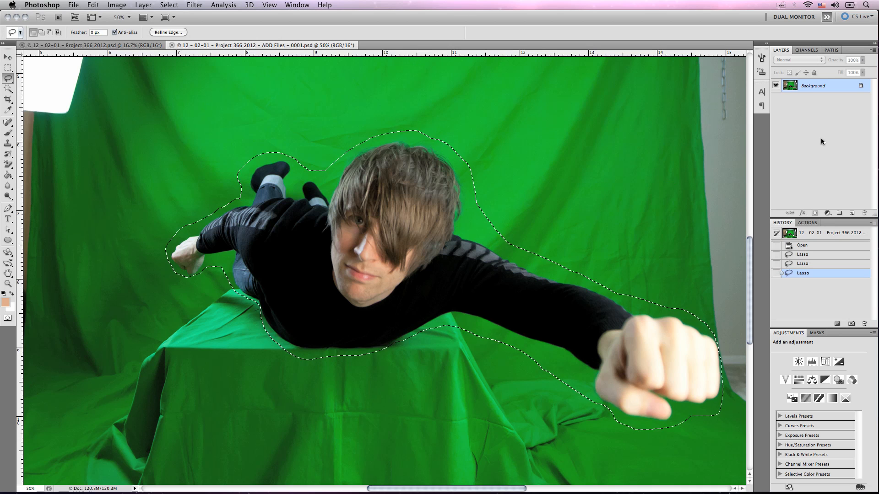
{"action": "key", "text": "super+j"}
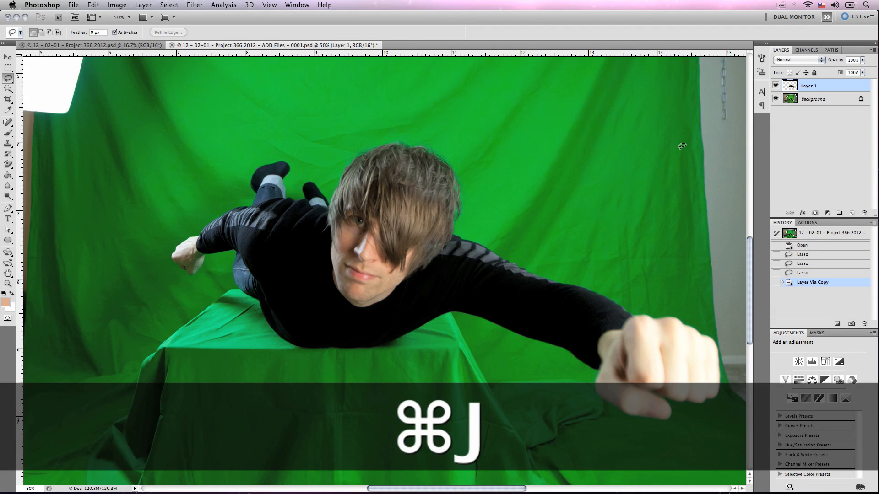
- Add a new layer directly above the background and fill it with 50% Gray at 100% opacity
{"action": "left_click", "coordinate": [839, 99]}
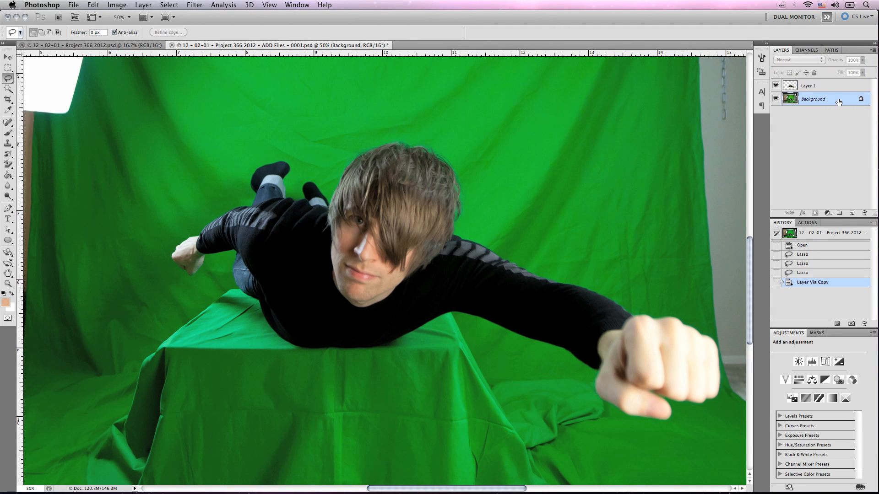
{"action": "key", "text": "super+shift+n"}
{"action": "key", "text": "Return"}
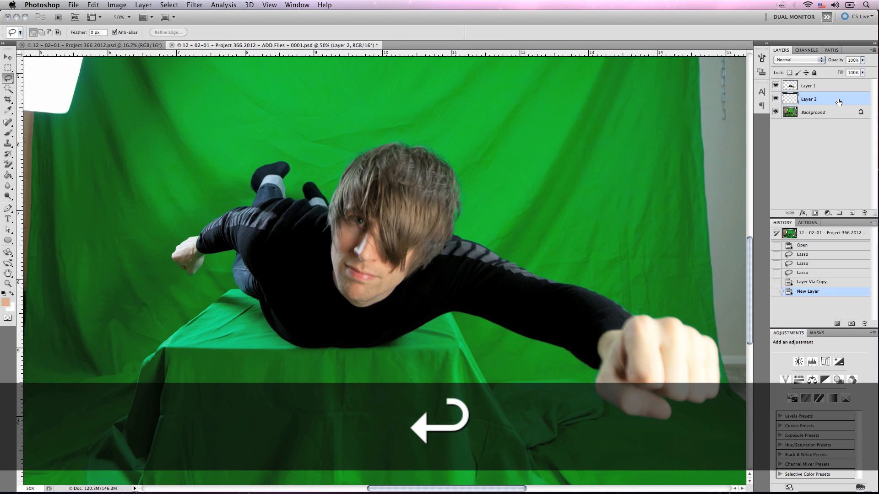
{"action": "key", "text": "shift+BackSpace"}
{"action": "left_click", "coordinate": [308, 131]}
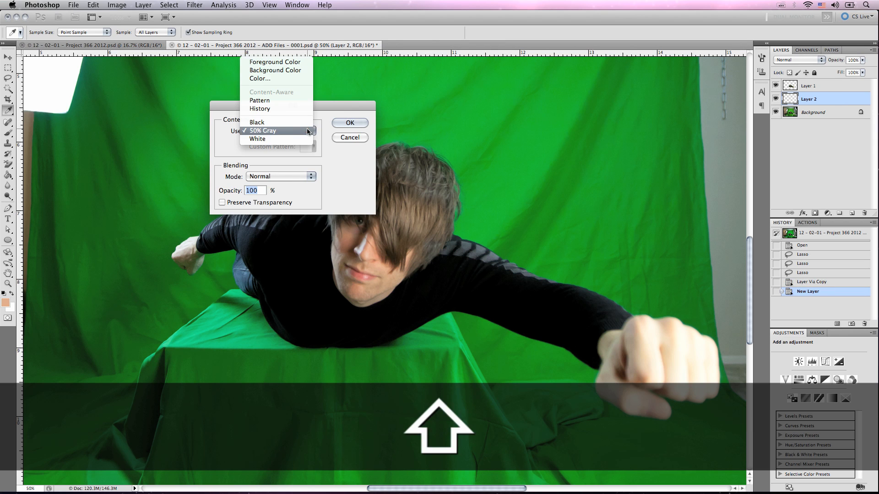
{"action": "left_click", "coordinate": [297, 131]}
{"action": "left_click", "coordinate": [349, 122]}
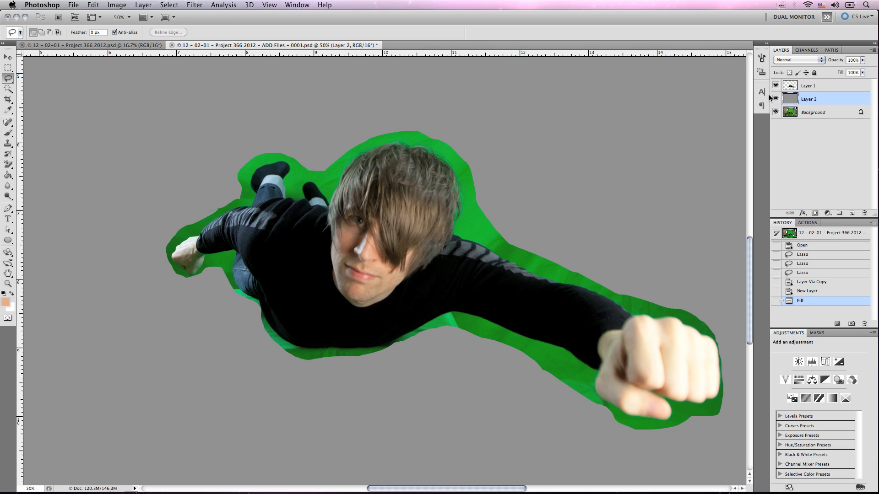
- Erase the green around the head and upper body on the cut-out layer using the Background Eraser with Discontiguous limits
{"action": "left_click", "coordinate": [821, 86]}
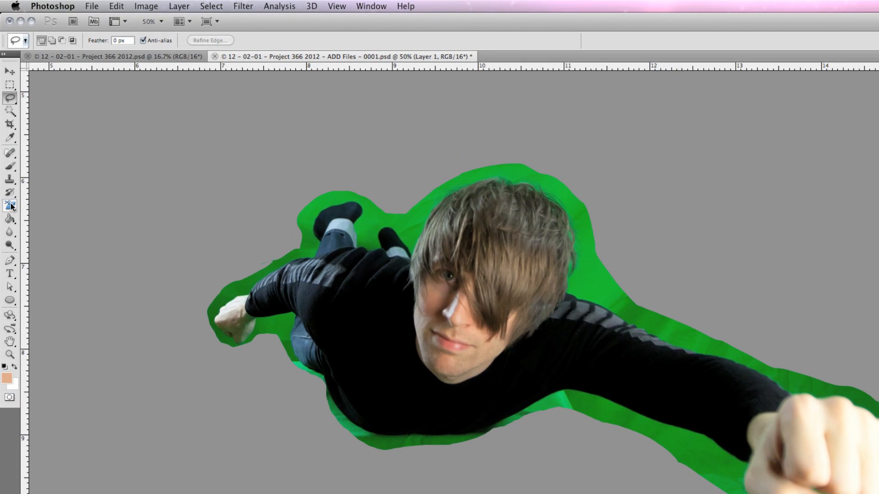
{"action": "left_click", "coordinate": [8, 165]}
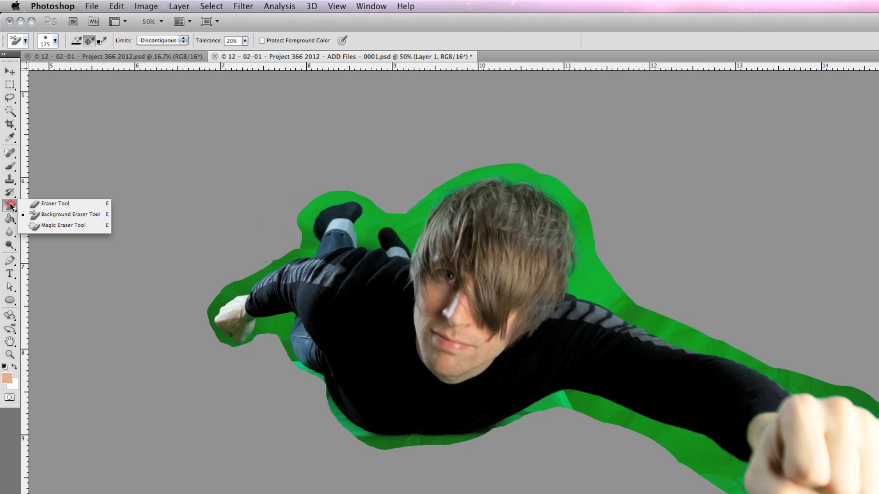
{"action": "mouse_move", "coordinate": [9, 203]}
{"action": "left_mouse_down"}
{"action": "mouse_move", "coordinate": [33, 203]}
{"action": "mouse_move", "coordinate": [38, 216]}
{"action": "left_mouse_up"}
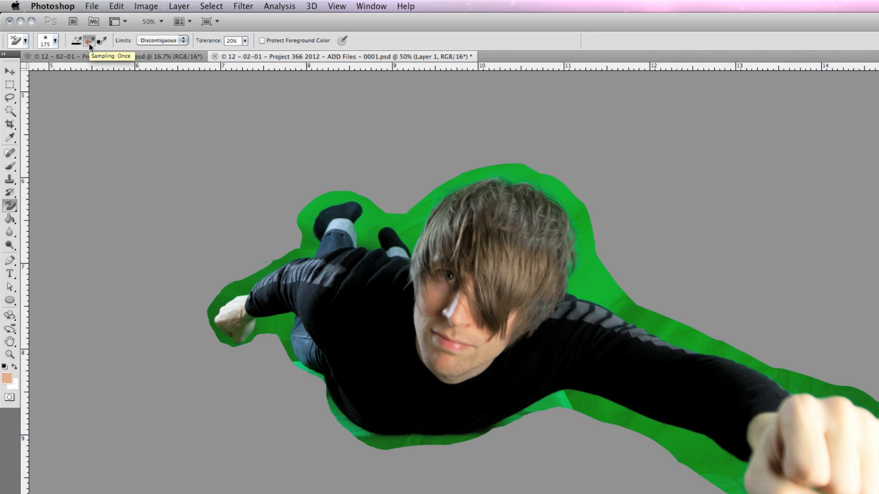
{"action": "left_click", "coordinate": [183, 41]}
{"action": "left_click", "coordinate": [183, 41]}
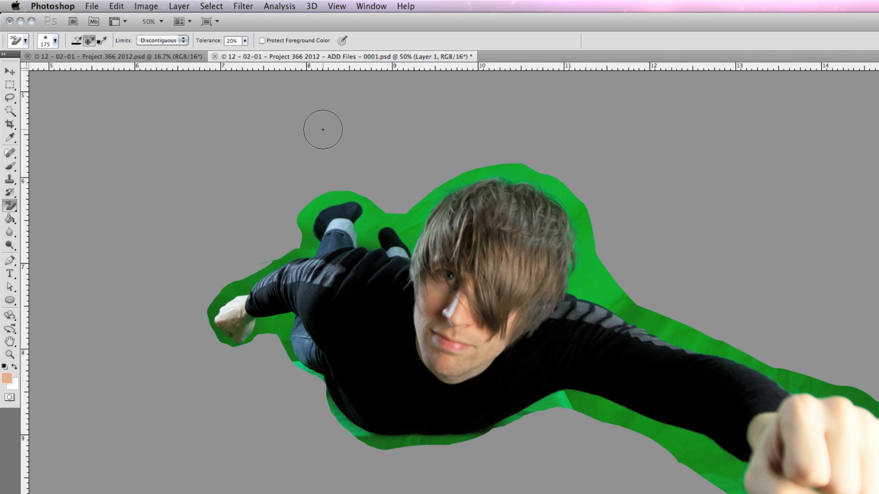
{"action": "mouse_move", "coordinate": [410, 217]}
{"action": "left_mouse_down"}
{"action": "mouse_move", "coordinate": [578, 206]}
{"action": "mouse_move", "coordinate": [589, 269]}
{"action": "mouse_move", "coordinate": [310, 213]}
{"action": "left_mouse_up"}
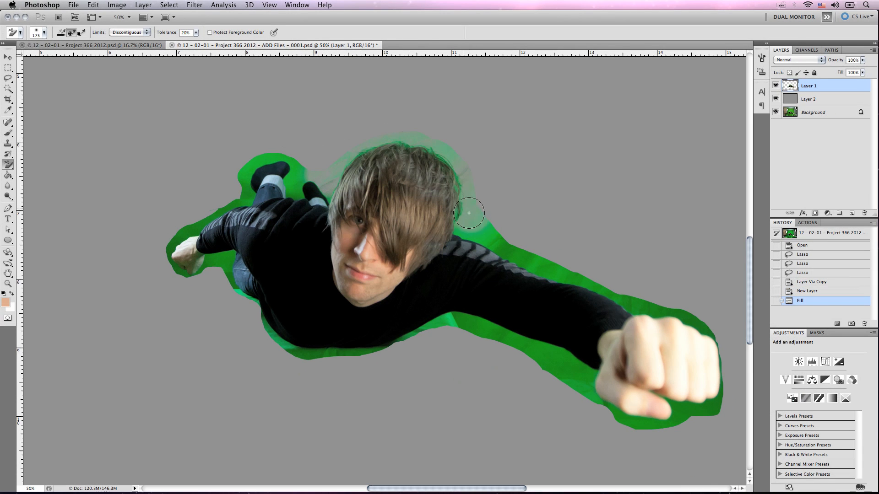
{"action": "mouse_move", "coordinate": [219, 253]}
{"action": "left_mouse_down"}
{"action": "mouse_move", "coordinate": [289, 339]}
{"action": "mouse_move", "coordinate": [511, 330]}
{"action": "mouse_move", "coordinate": [641, 416]}
{"action": "mouse_move", "coordinate": [692, 314]}
{"action": "mouse_move", "coordinate": [478, 227]}
{"action": "left_mouse_up"}
- Enlarge the Background Eraser to 1000 px and erase the green beside the head, hips, extended arm and fist
{"action": "key", "text": "]"}
{"action": "key", "text": "]"}
{"action": "key", "text": "]"}
{"action": "key", "text": "]"}
{"action": "key", "text": "]"}
{"action": "key", "text": "]"}
{"action": "key", "text": "]"}
{"action": "key", "text": "]"}
{"action": "key", "text": "]"}
{"action": "key", "text": "]"}
{"action": "left_click", "coordinate": [475, 213]}
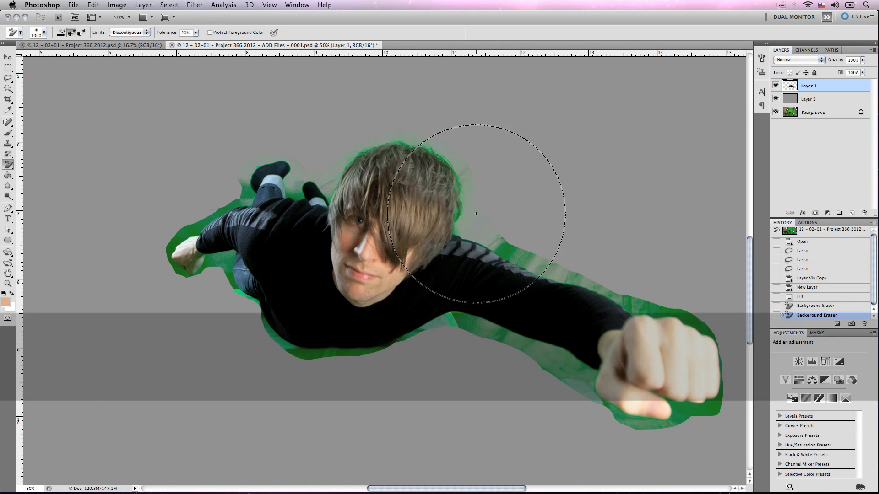
{"action": "left_click", "coordinate": [239, 293]}
{"action": "left_click", "coordinate": [235, 273]}
{"action": "left_click_drag", "start_coordinate": [533, 348], "coordinate": [638, 402]}
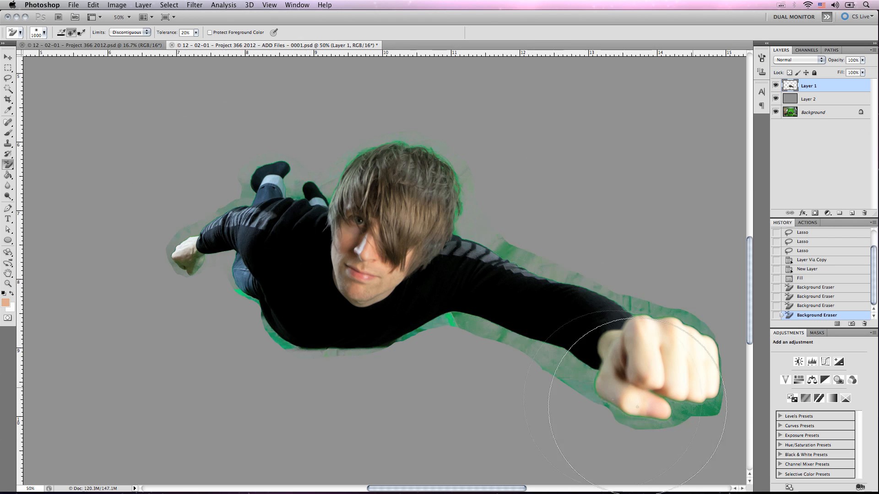
{"action": "mouse_move", "coordinate": [511, 330]}
{"action": "left_mouse_down"}
{"action": "mouse_move", "coordinate": [569, 370]}
{"action": "mouse_move", "coordinate": [637, 355]}
{"action": "left_mouse_up"}
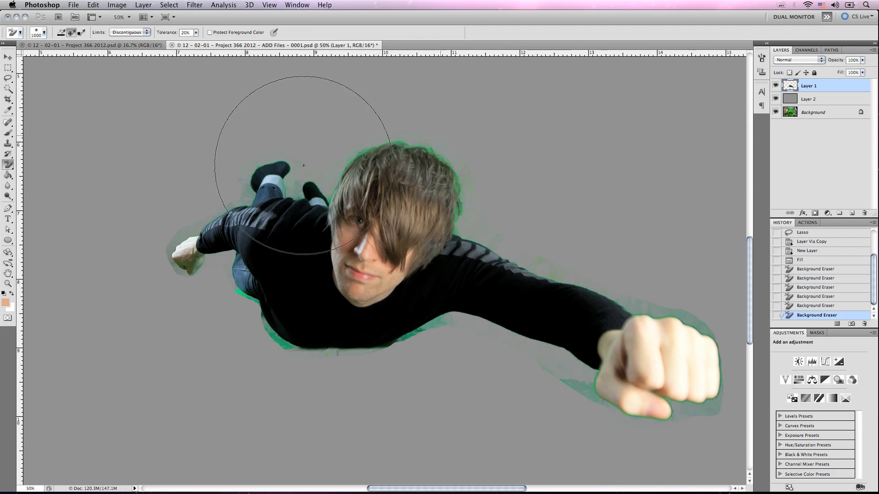
- Erase the leftover green patches around the fist, torso, rear arm and hair with the Background Eraser
{"action": "left_click", "coordinate": [233, 215]}
{"action": "left_click", "coordinate": [581, 391]}
{"action": "left_click", "coordinate": [701, 396]}
{"action": "left_click", "coordinate": [676, 404]}
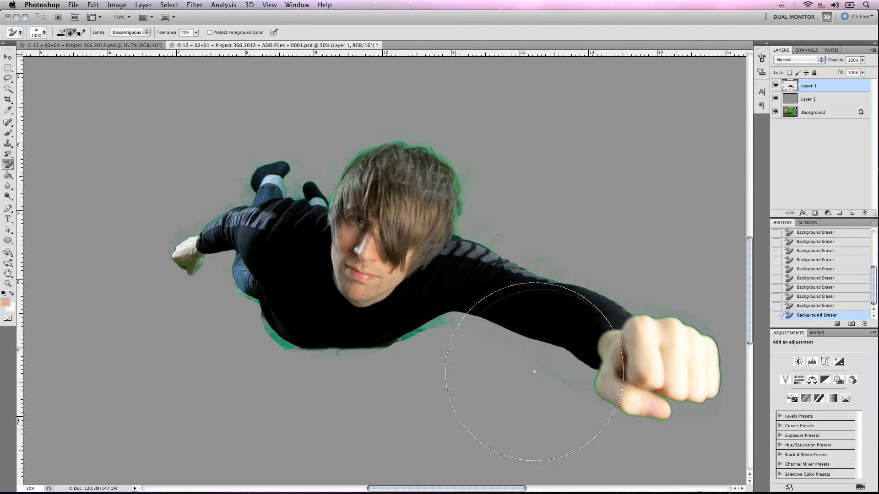
{"action": "left_click", "coordinate": [423, 331]}
{"action": "left_click", "coordinate": [284, 345]}
{"action": "left_click", "coordinate": [239, 292]}
{"action": "left_click", "coordinate": [542, 251]}
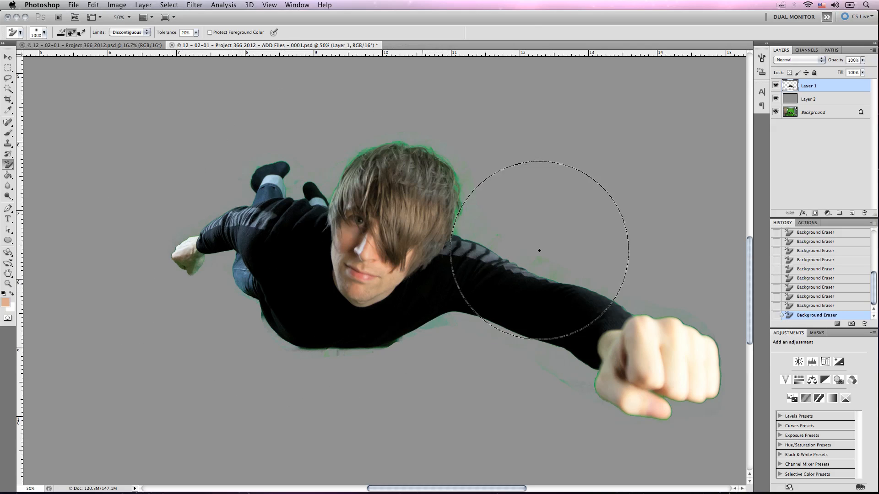
{"action": "left_click", "coordinate": [496, 218]}
{"action": "left_click", "coordinate": [409, 149]}
- Clean the green fringe around the hair, feet and shoulder with the Background Eraser at 100% zoom
{"action": "left_click", "coordinate": [408, 206], "text": "super"}
{"action": "left_click_drag", "start_coordinate": [441, 71], "coordinate": [410, 212]}
{"action": "left_click", "coordinate": [410, 212]}
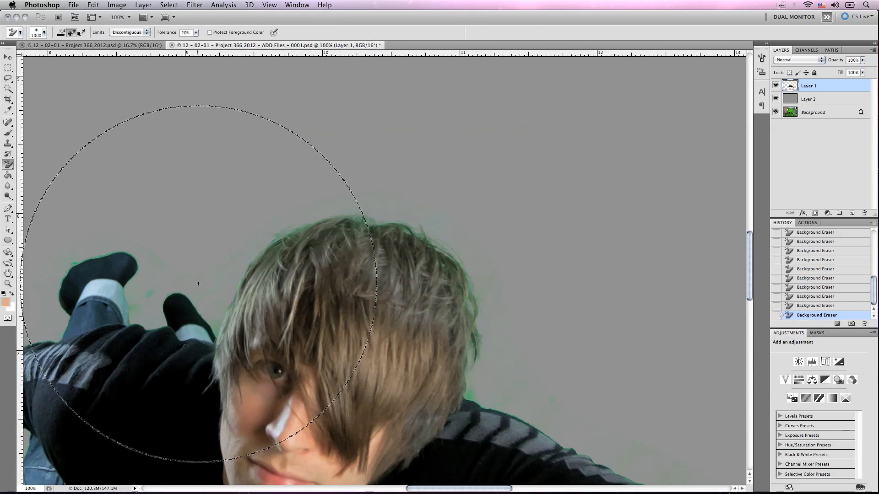
{"action": "left_click", "coordinate": [199, 285]}
{"action": "left_click", "coordinate": [142, 301]}
{"action": "left_click", "coordinate": [480, 399]}
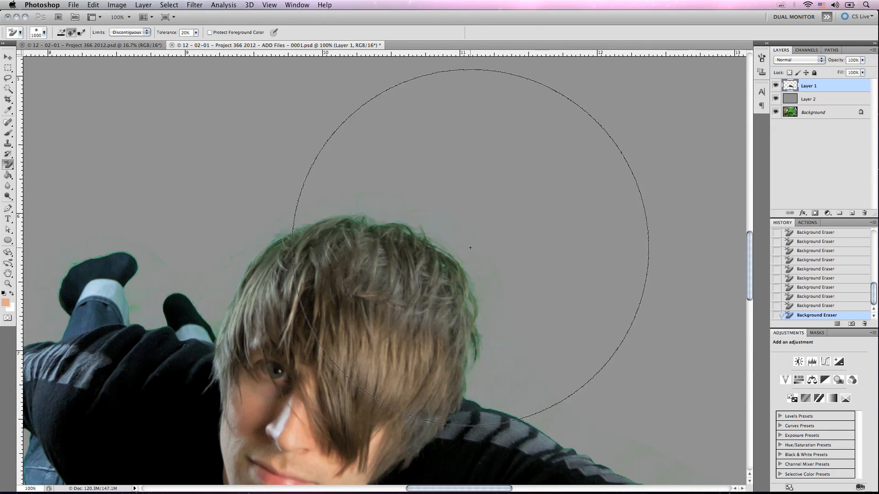
{"action": "mouse_move", "coordinate": [241, 258]}
{"action": "left_mouse_down"}
{"action": "mouse_move", "coordinate": [278, 234]}
{"action": "mouse_move", "coordinate": [516, 146]}
{"action": "left_mouse_up"}
- Erase the remaining green along the underside of the torso with the Background Eraser, undoing unwanted strokes
{"action": "left_click", "coordinate": [349, 461]}
{"action": "key", "text": "super+z"}
{"action": "left_click_drag", "start_coordinate": [348, 461], "coordinate": [277, 328]}
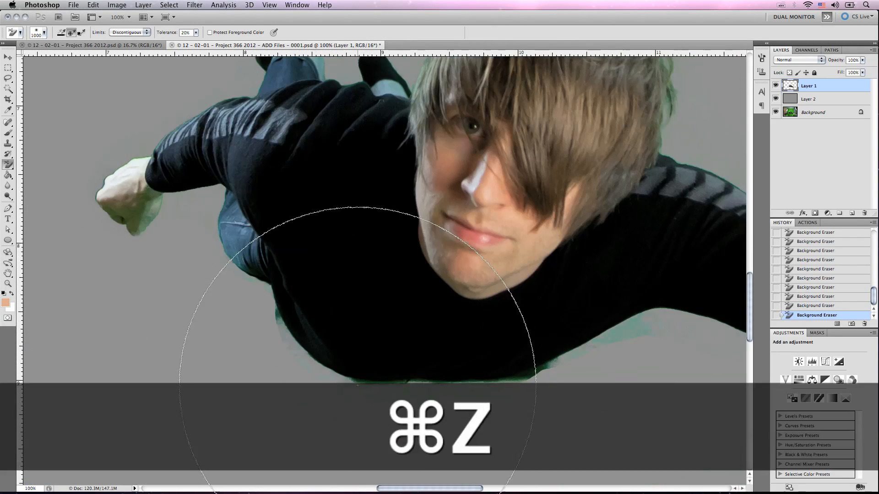
{"action": "left_click", "coordinate": [279, 316]}
{"action": "key", "text": "super+z"}
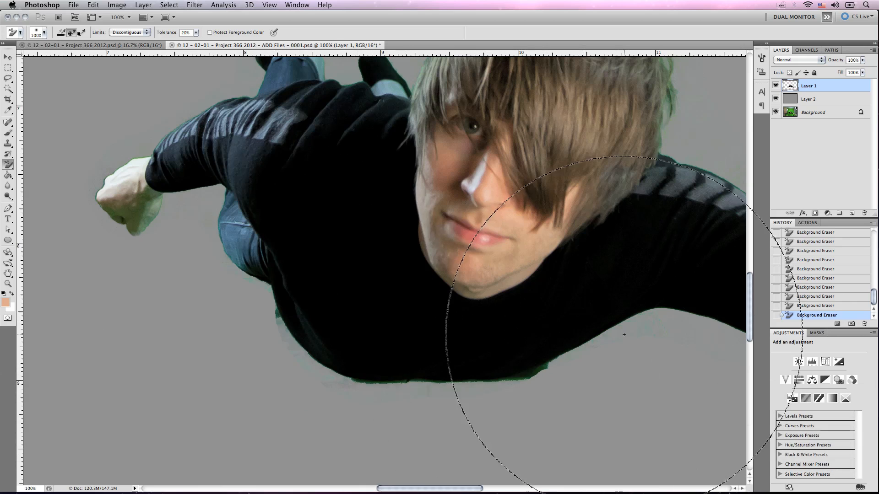
{"action": "scroll", "coordinate": [504, 384], "scroll_direction": "right", "scroll_amount": 10}
{"action": "scroll", "coordinate": [503, 385], "scroll_direction": "down", "scroll_amount": 2}
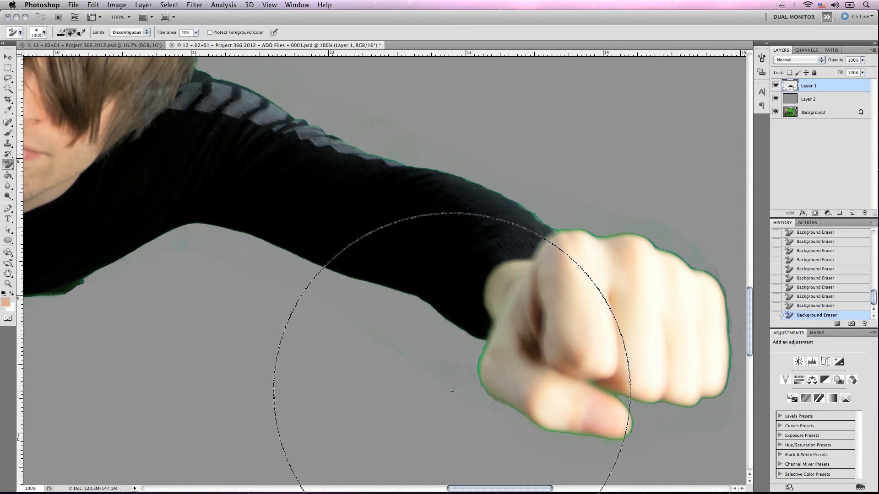
- Try to clear the faint residue beside the torso and jeans with the Paint Bucket in Clear mode
{"action": "left_click", "coordinate": [9, 175]}
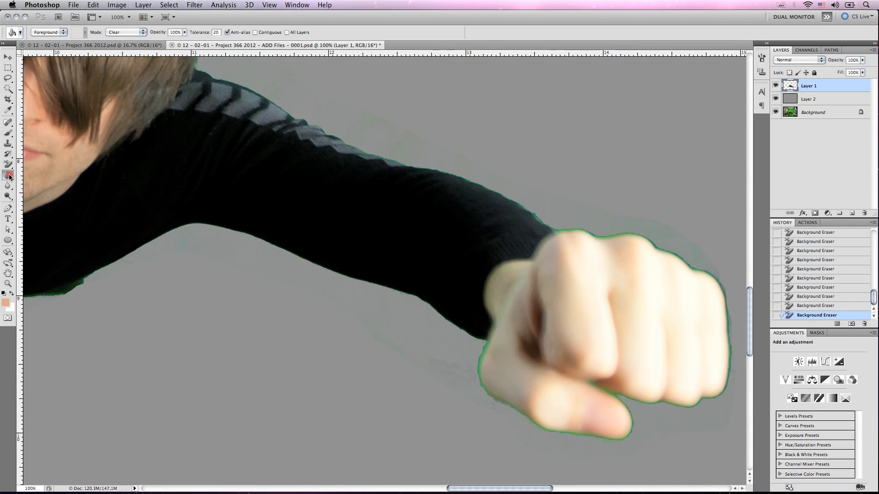
{"action": "left_click", "coordinate": [46, 182]}
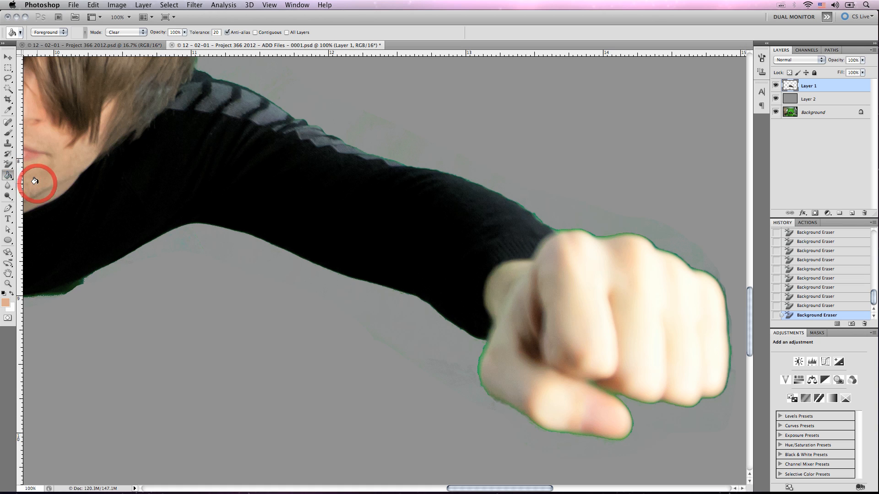
{"action": "left_click", "coordinate": [144, 31]}
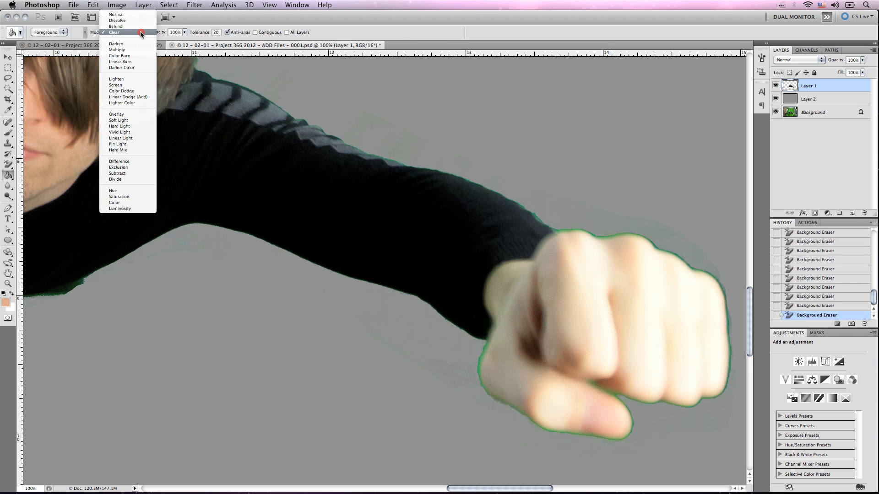
{"action": "left_click", "coordinate": [140, 32]}
{"action": "scroll", "coordinate": [350, 122], "scroll_direction": "up", "scroll_amount": 5}
{"action": "scroll", "coordinate": [349, 122], "scroll_direction": "left", "scroll_amount": 3}
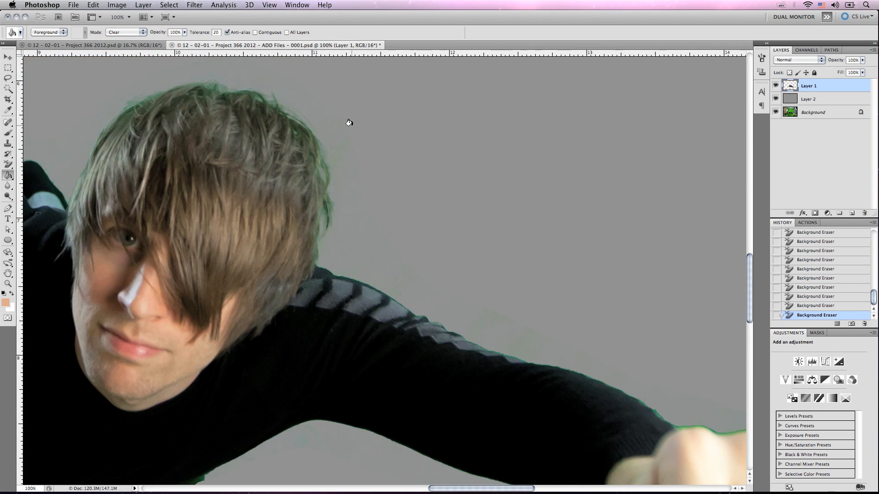
{"action": "scroll", "coordinate": [349, 122], "scroll_direction": "left", "scroll_amount": 8}
{"action": "scroll", "coordinate": [349, 123], "scroll_direction": "down", "scroll_amount": 3}
{"action": "scroll", "coordinate": [349, 122], "scroll_direction": "right", "scroll_amount": 4}
{"action": "scroll", "coordinate": [349, 123], "scroll_direction": "up", "scroll_amount": 1}
{"action": "left_click", "coordinate": [310, 291]}
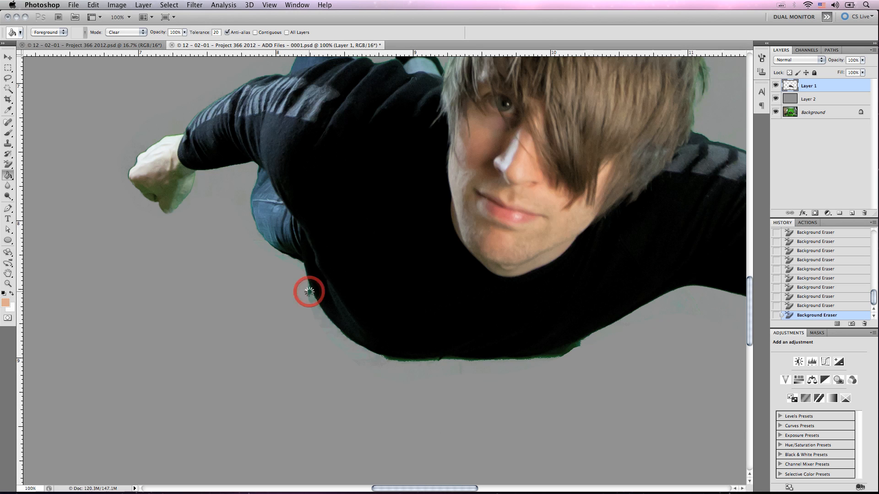
{"action": "key", "text": "super+z"}
{"action": "left_click", "coordinate": [281, 258]}
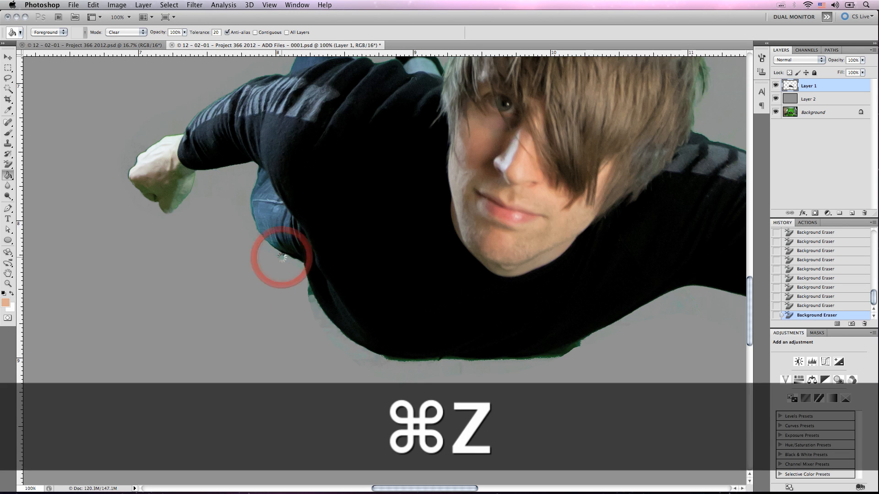
{"action": "left_click", "coordinate": [256, 244]}
{"action": "left_click", "coordinate": [247, 277]}
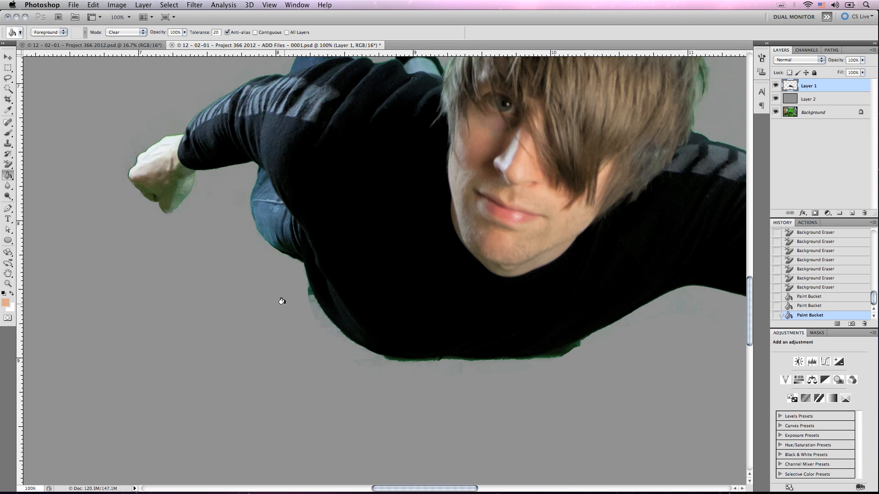
- Try the clearing Paint Bucket near the rear hand, feet and head, and revert to the last Background Eraser state
{"action": "scroll", "coordinate": [281, 301], "scroll_direction": "up", "scroll_amount": 10}
{"action": "scroll", "coordinate": [238, 327], "scroll_direction": "down", "scroll_amount": 5}
{"action": "left_click", "coordinate": [174, 379]}
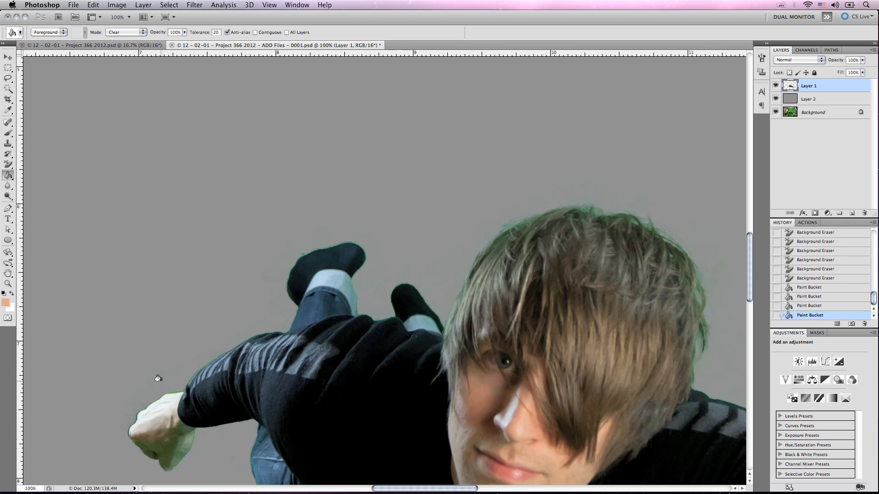
{"action": "left_click", "coordinate": [154, 380]}
{"action": "left_click", "coordinate": [135, 402]}
{"action": "scroll", "coordinate": [236, 275], "scroll_direction": "right", "scroll_amount": 4}
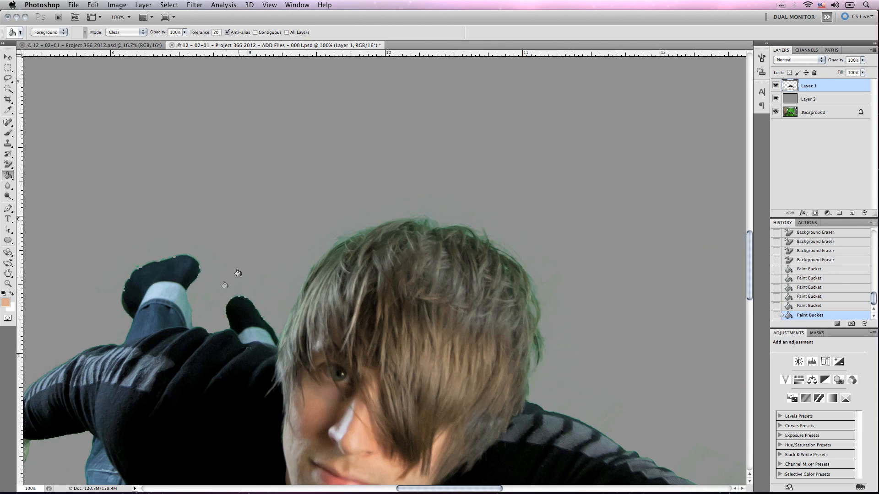
{"action": "left_click", "coordinate": [255, 290]}
{"action": "scroll", "coordinate": [197, 280], "scroll_direction": "right", "scroll_amount": 2}
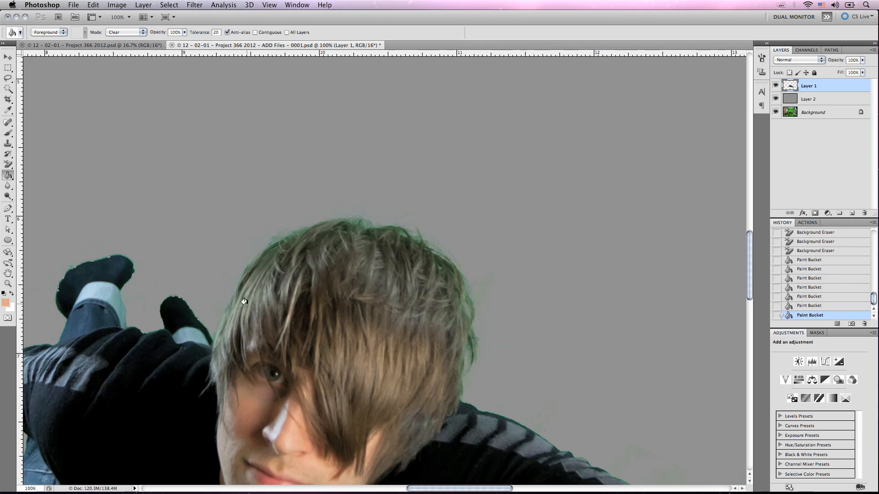
{"action": "left_click", "coordinate": [815, 251]}
- Load Layer 1's pixels as a selection and smooth it with a 5-pixel sample radius
{"action": "scroll", "coordinate": [528, 287], "scroll_direction": "left", "scroll_amount": 5}
{"action": "scroll", "coordinate": [529, 287], "scroll_direction": "down", "scroll_amount": 3}
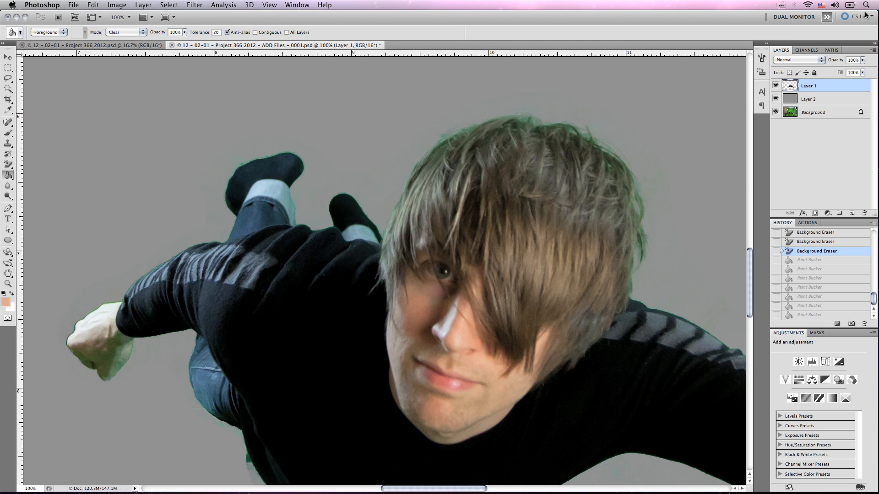
{"action": "left_click", "coordinate": [790, 86], "text": "super"}
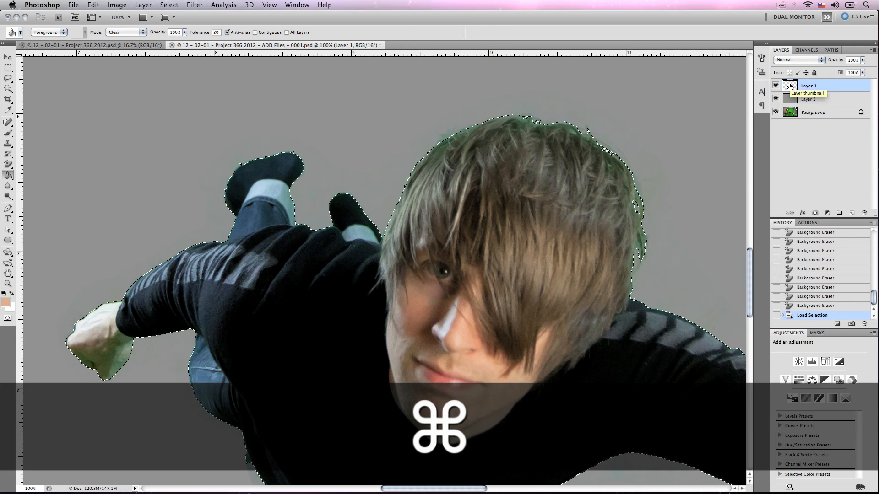
{"action": "left_click", "coordinate": [169, 5]}
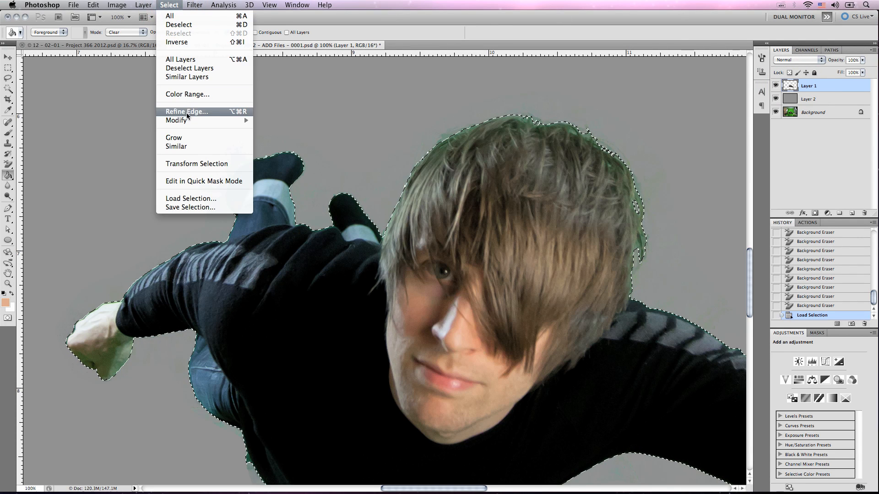
{"action": "mouse_move", "coordinate": [189, 120]}
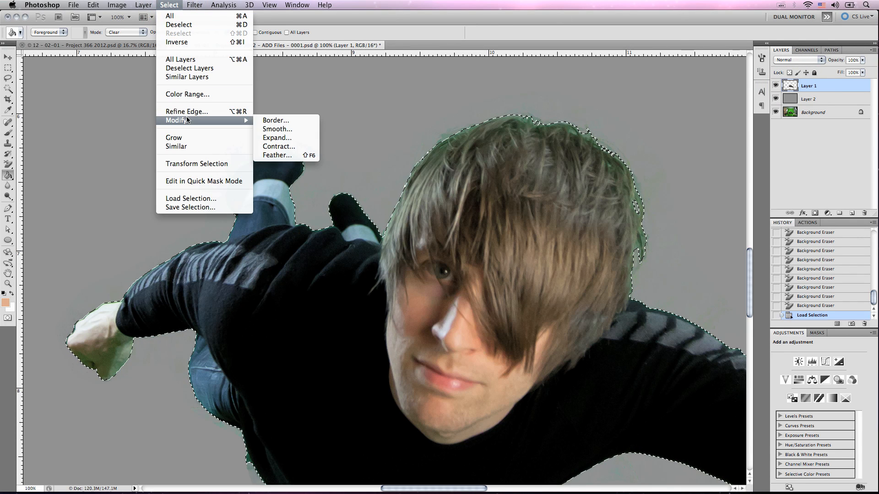
{"action": "left_click", "coordinate": [281, 128]}
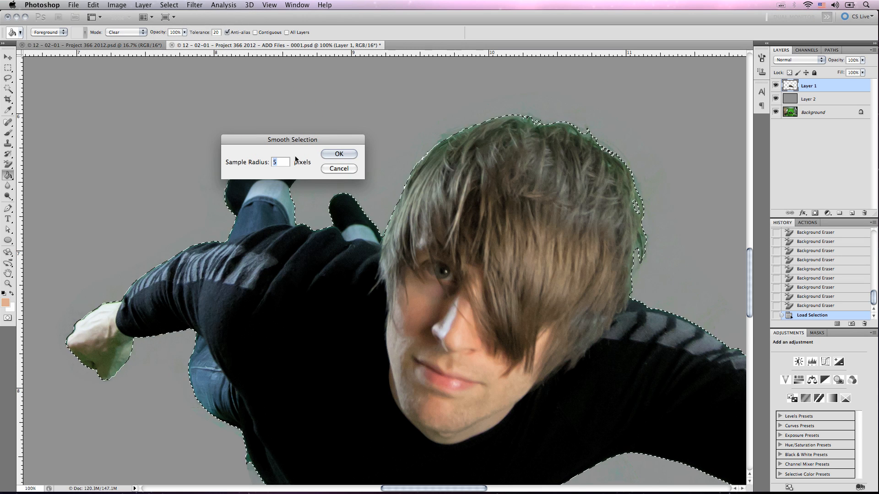
{"action": "left_click", "coordinate": [339, 154]}
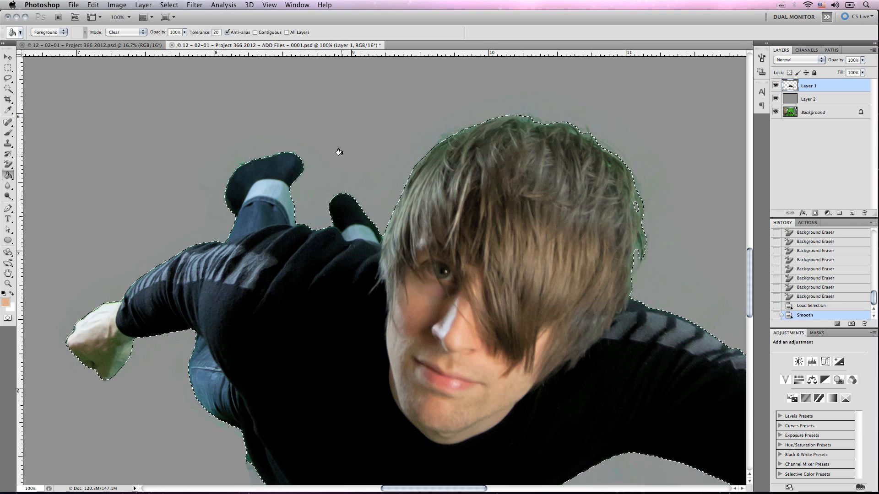
- Contract the smoothed selection around the man
{"action": "left_click", "coordinate": [169, 5]}
{"action": "mouse_move", "coordinate": [201, 120]}
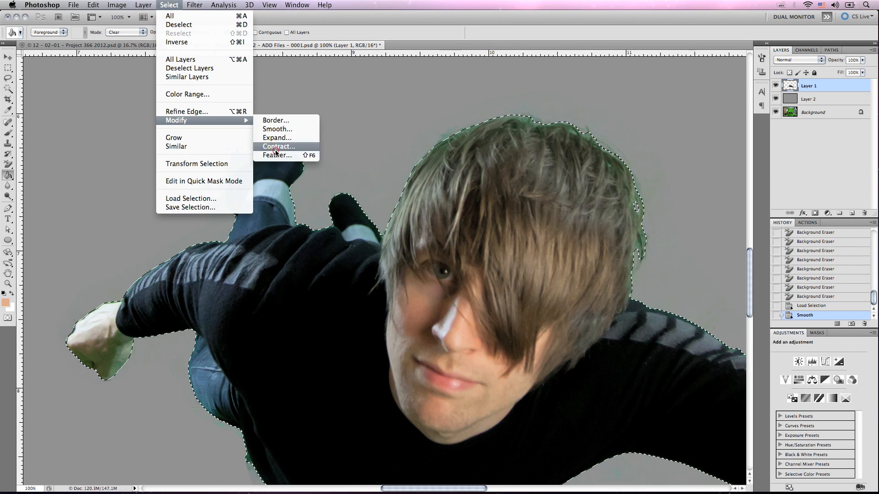
{"action": "left_click", "coordinate": [274, 146]}
{"action": "left_click", "coordinate": [334, 152]}
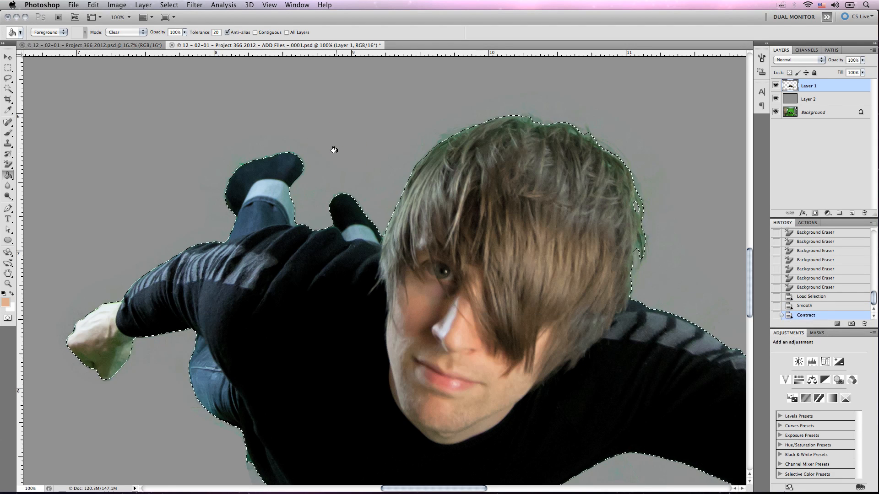
- Invert the selection and clear the residue outside the man on Layer 1 twice
{"action": "left_click", "coordinate": [169, 5]}
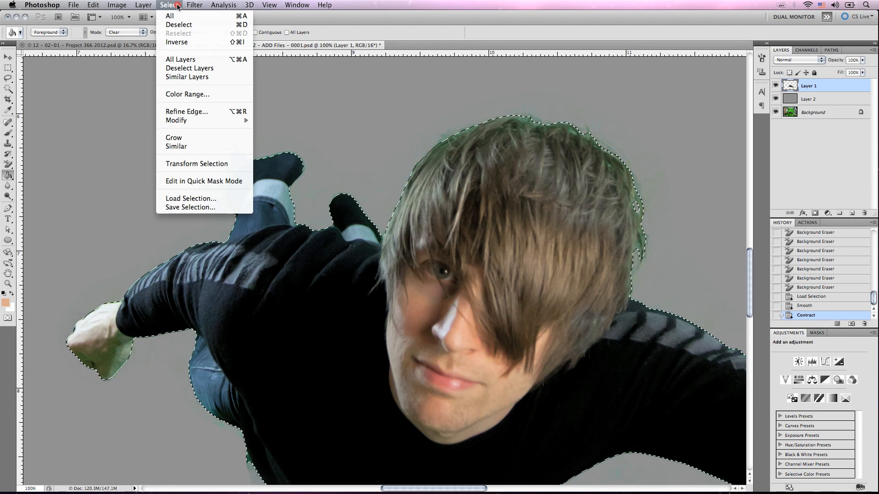
{"action": "left_click", "coordinate": [181, 40]}
{"action": "scroll", "coordinate": [639, 114], "scroll_direction": "down", "scroll_amount": 3}
{"action": "scroll", "coordinate": [640, 114], "scroll_direction": "right", "scroll_amount": 10}
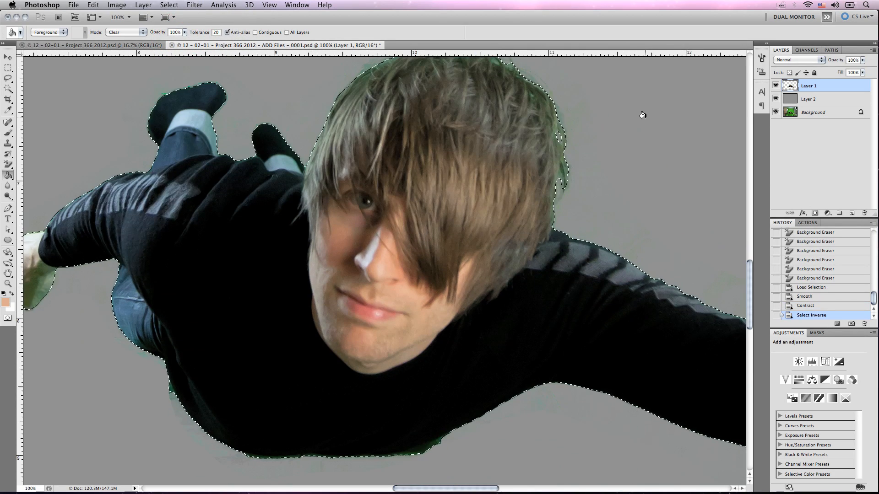
{"action": "key", "text": "Delete"}
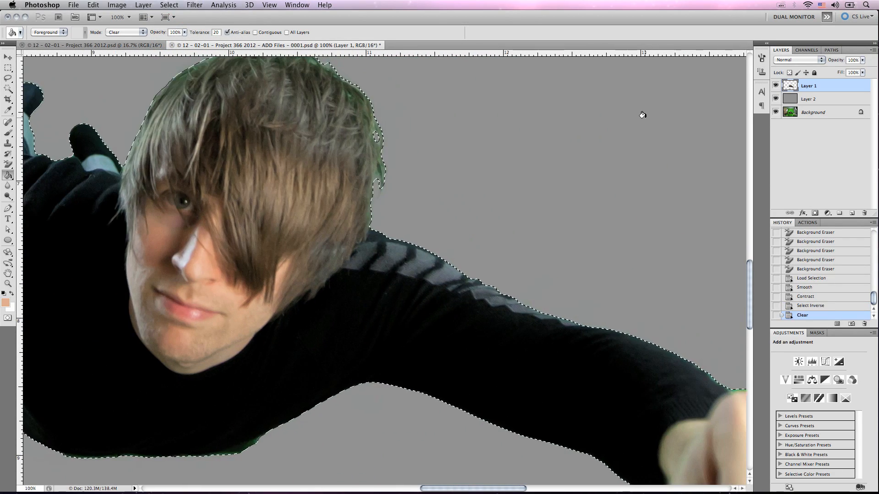
{"action": "scroll", "coordinate": [642, 115], "scroll_direction": "down", "scroll_amount": 4}
{"action": "scroll", "coordinate": [642, 115], "scroll_direction": "right", "scroll_amount": 4}
{"action": "key", "text": "Delete"}
{"action": "scroll", "coordinate": [643, 115], "scroll_direction": "left", "scroll_amount": 10}
{"action": "scroll", "coordinate": [642, 115], "scroll_direction": "up", "scroll_amount": 4}
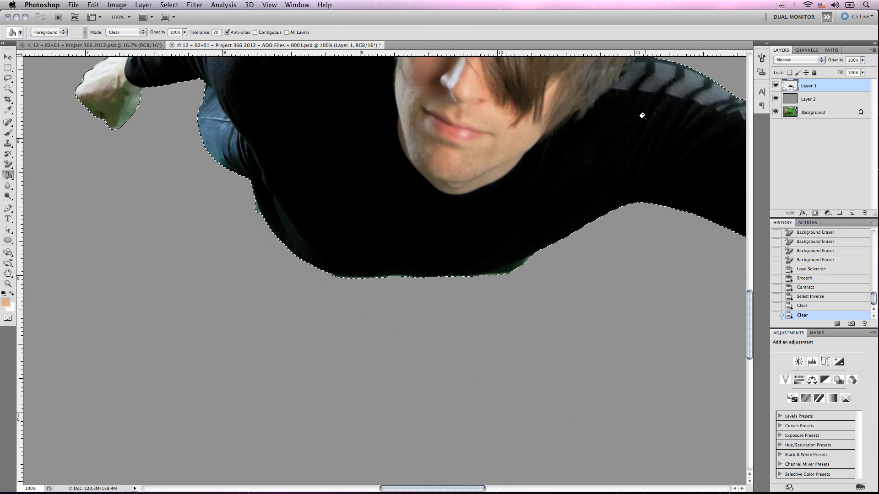
- Lasso the leftover green bump on the torso edge below the jeans into the selection and clear it
{"action": "scroll", "coordinate": [642, 114], "scroll_direction": "down", "scroll_amount": 3}
{"action": "key", "text": "z"}
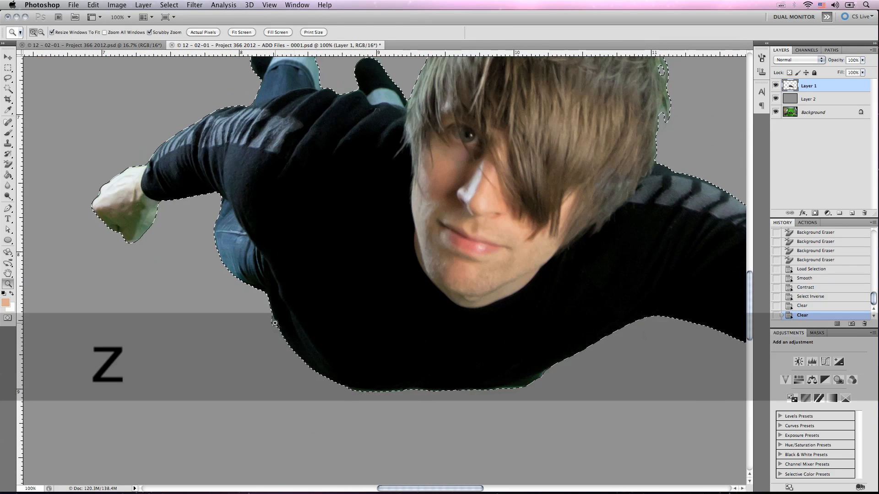
{"action": "left_click", "coordinate": [275, 321]}
{"action": "key", "text": "l"}
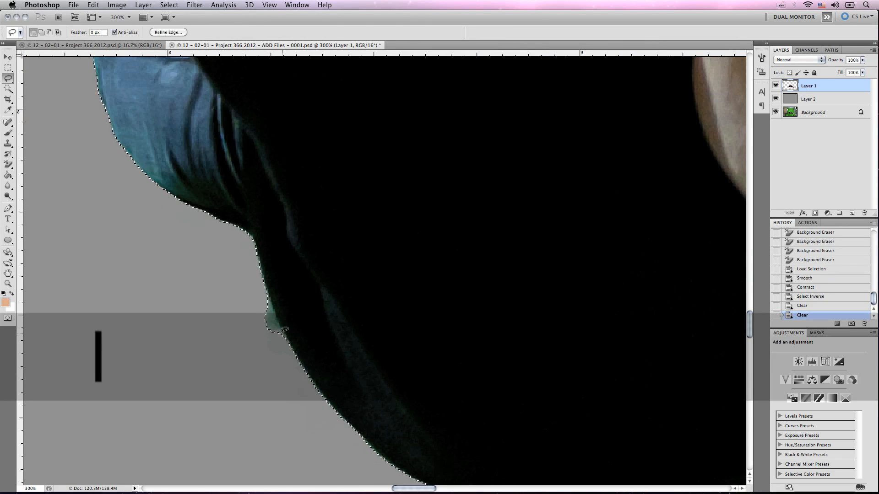
{"action": "key", "text": "alt"}
{"action": "mouse_move", "coordinate": [287, 336]}
{"action": "left_mouse_down"}
{"action": "mouse_move", "coordinate": [265, 314]}
{"action": "mouse_move", "coordinate": [253, 345]}
{"action": "mouse_move", "coordinate": [288, 337]}
{"action": "mouse_move", "coordinate": [255, 288]}
{"action": "mouse_move", "coordinate": [256, 368]}
{"action": "left_mouse_up"}
{"action": "key", "text": "shift"}
{"action": "key", "text": "Delete"}
- Inspect the cut-out's edges around the forward arm, fist, head and torso
{"action": "key", "text": "z"}
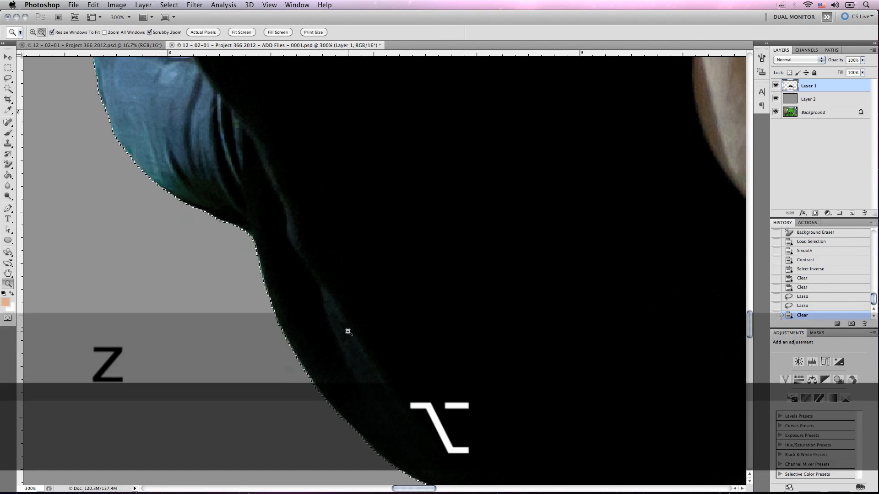
{"action": "left_click", "coordinate": [345, 329], "text": "alt"}
{"action": "left_click", "coordinate": [347, 330], "text": "alt"}
{"action": "scroll", "coordinate": [347, 331], "scroll_direction": "right", "scroll_amount": 10}
{"action": "scroll", "coordinate": [348, 332], "scroll_direction": "down", "scroll_amount": 2}
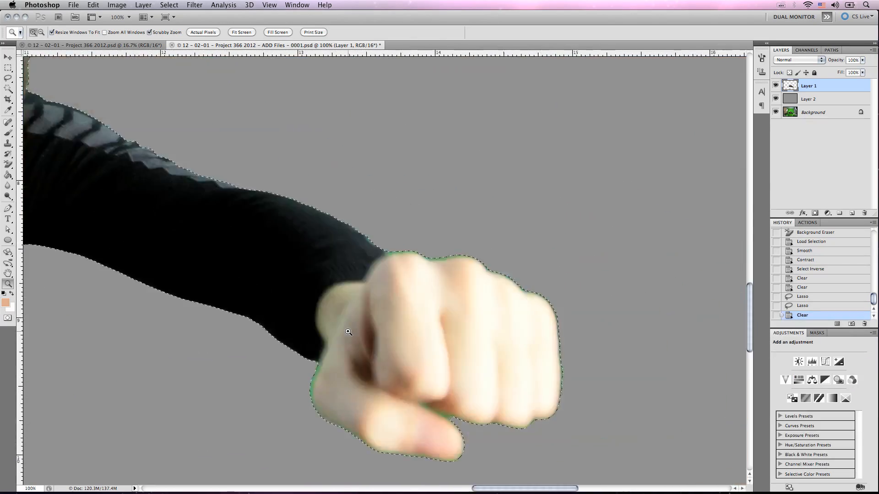
{"action": "scroll", "coordinate": [348, 331], "scroll_direction": "left", "scroll_amount": 10}
{"action": "scroll", "coordinate": [347, 331], "scroll_direction": "up", "scroll_amount": 6}
{"action": "scroll", "coordinate": [348, 332], "scroll_direction": "left", "scroll_amount": 4}
{"action": "scroll", "coordinate": [348, 332], "scroll_direction": "down", "scroll_amount": 3}
{"action": "key", "text": "z"}
{"action": "left_click", "coordinate": [421, 339], "text": "alt"}
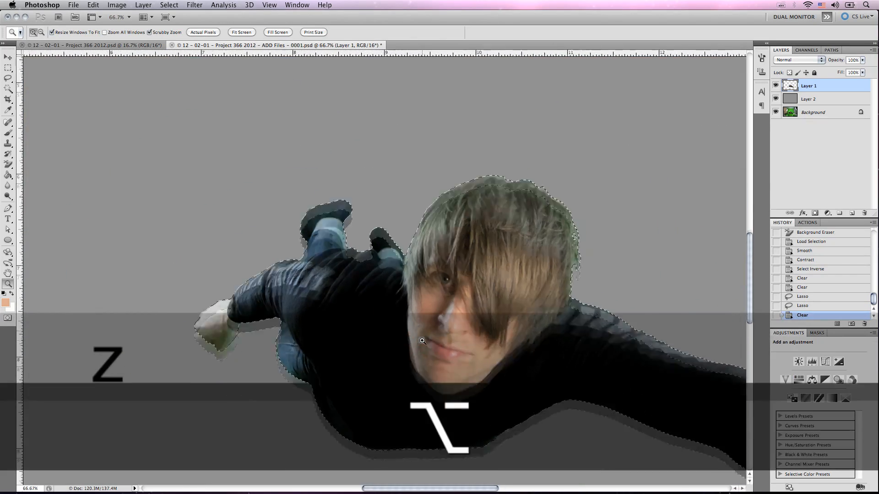
{"action": "scroll", "coordinate": [421, 339], "scroll_direction": "right", "scroll_amount": 3}
{"action": "scroll", "coordinate": [422, 340], "scroll_direction": "down", "scroll_amount": 2}
- Invert the selection back to the man and add it to Layer 1 as a layer mask
{"action": "left_click", "coordinate": [169, 5]}
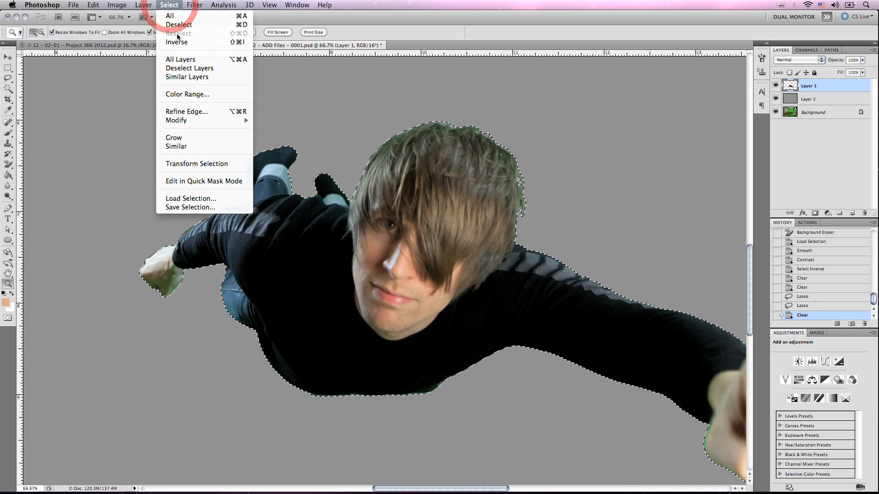
{"action": "left_click", "coordinate": [183, 40]}
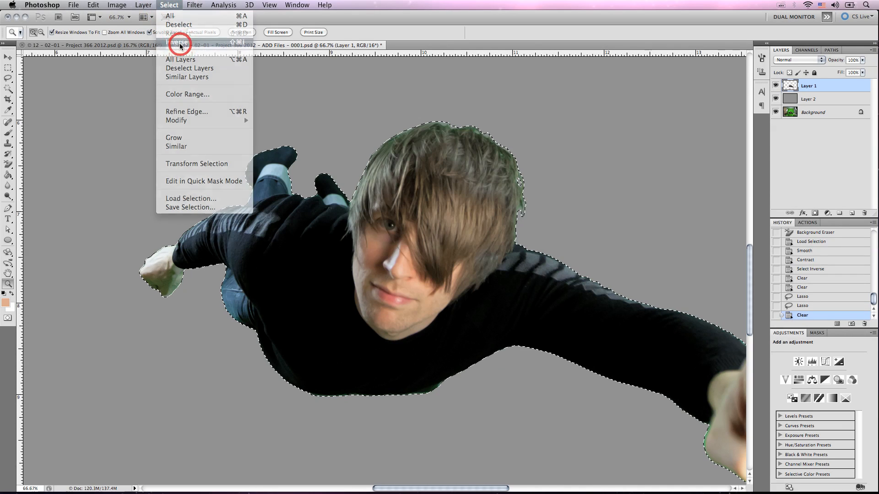
{"action": "left_click", "coordinate": [815, 213]}
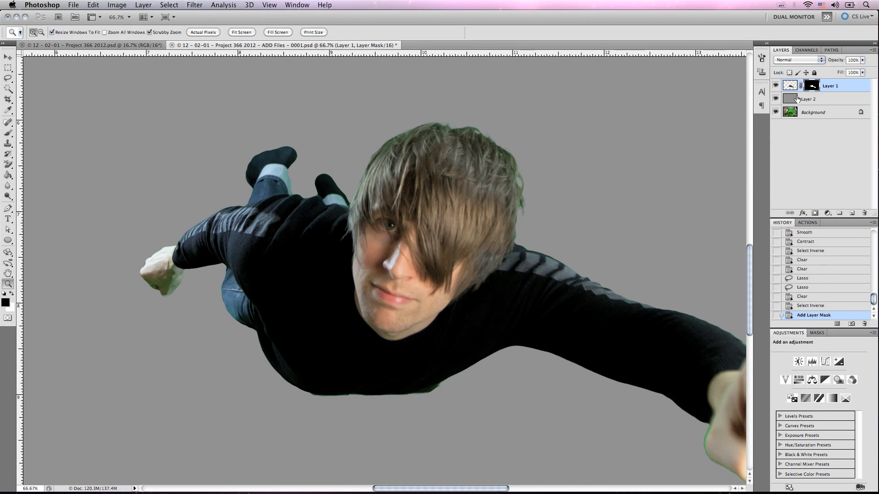
- Display Layer 1's mask on its own and set up the Brush tool with black paint in Overlay mode
{"action": "left_click", "coordinate": [814, 87], "text": "alt"}
{"action": "left_click", "coordinate": [504, 221]}
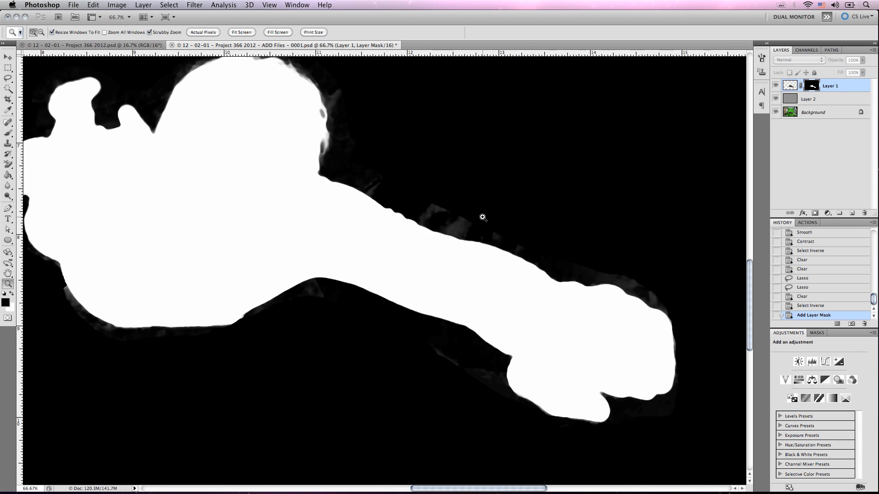
{"action": "left_click", "coordinate": [483, 218]}
{"action": "left_click", "coordinate": [482, 217]}
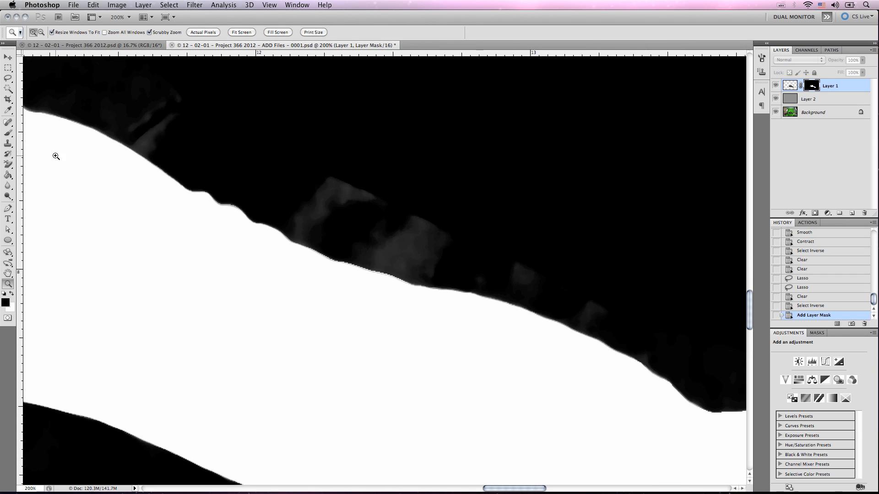
{"action": "left_click", "coordinate": [8, 134]}
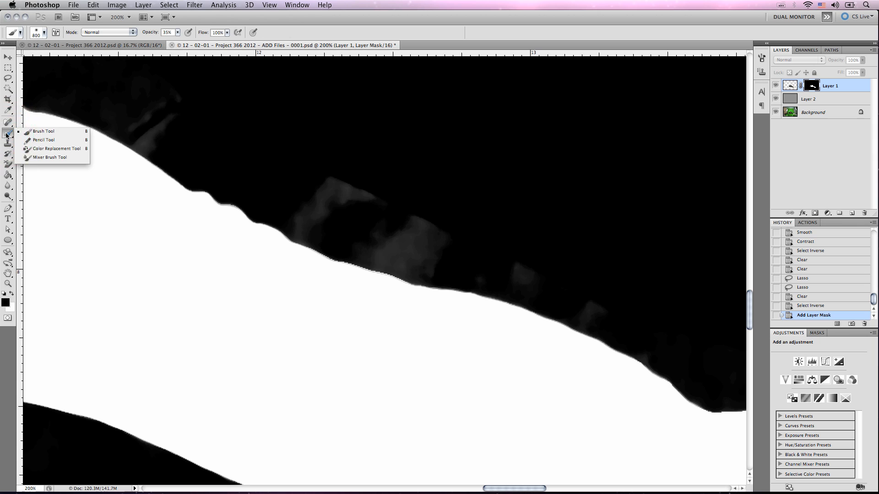
{"action": "left_click", "coordinate": [4, 295]}
{"action": "left_click", "coordinate": [3, 294]}
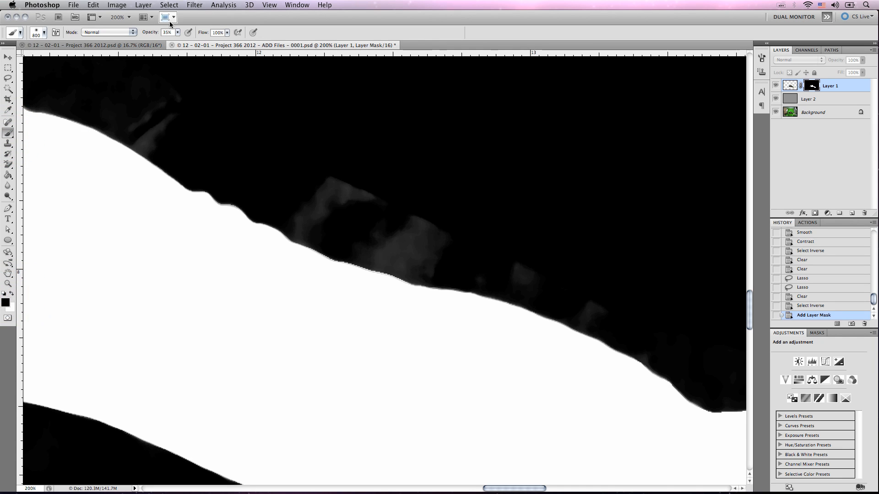
{"action": "left_click", "coordinate": [134, 33]}
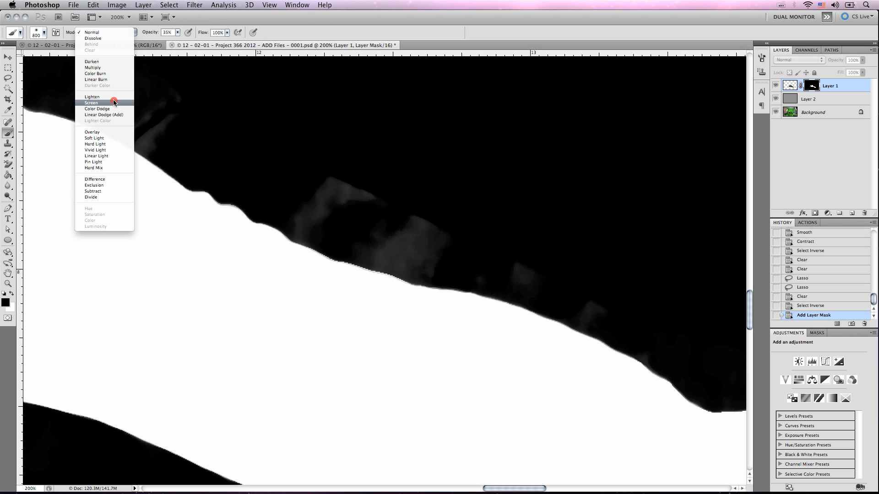
{"action": "left_click", "coordinate": [115, 134]}
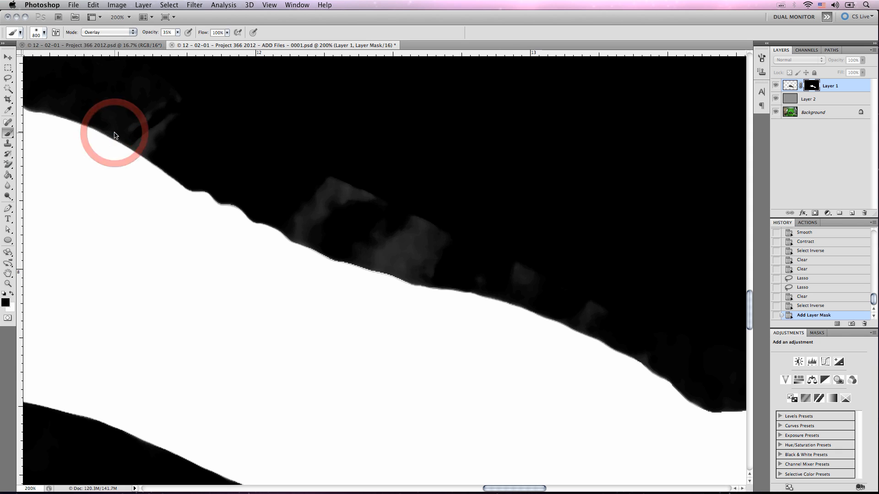
- Set the brush size to 175 px and paint out the gray residue along the forward arm's upper edge in the mask
{"action": "key", "text": "bracketleft"}
{"action": "key", "text": "bracketleft"}
{"action": "key", "text": "bracketleft"}
{"action": "key", "text": "bracketleft"}
{"action": "key", "text": "bracketleft"}
{"action": "key", "text": "bracketleft"}
{"action": "key", "text": "bracketleft"}
{"action": "key", "text": "bracketleft"}
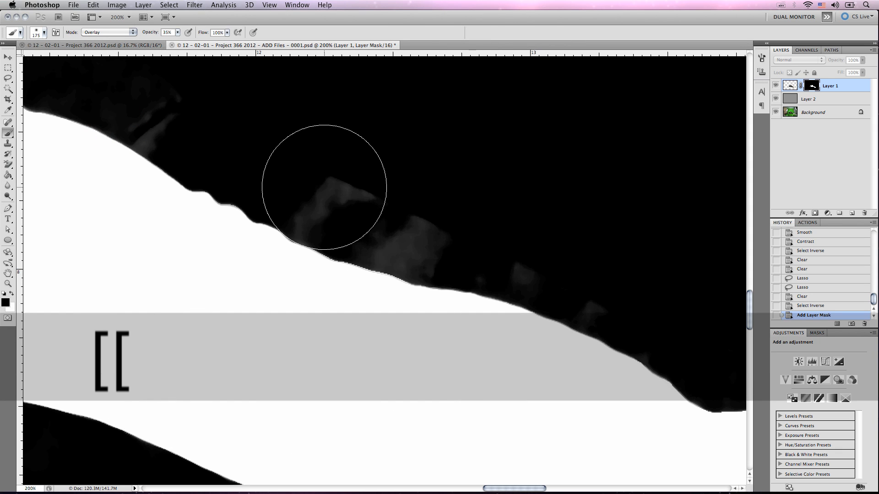
{"action": "mouse_move", "coordinate": [324, 187]}
{"action": "left_mouse_down"}
{"action": "mouse_move", "coordinate": [304, 212]}
{"action": "mouse_move", "coordinate": [398, 240]}
{"action": "mouse_move", "coordinate": [338, 206]}
{"action": "left_mouse_up"}
{"action": "left_click_drag", "start_coordinate": [379, 210], "coordinate": [200, 162]}
{"action": "left_click_drag", "start_coordinate": [491, 319], "coordinate": [267, 211]}
{"action": "left_click_drag", "start_coordinate": [451, 270], "coordinate": [612, 325]}
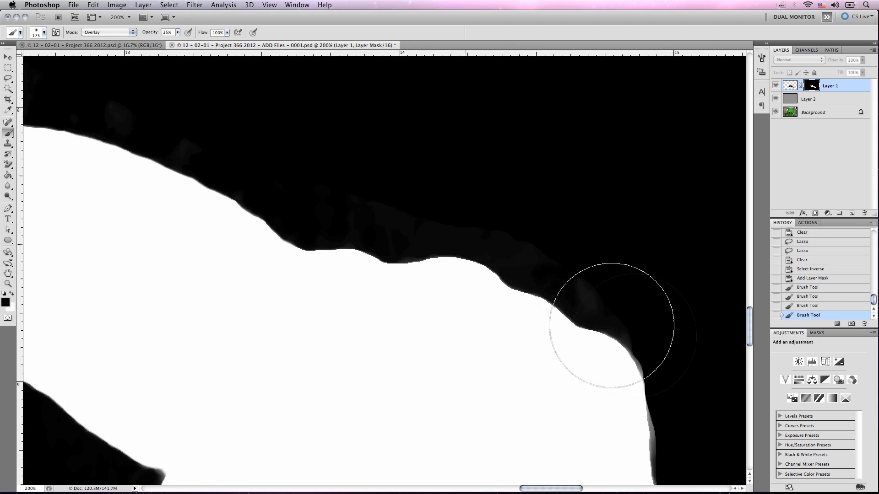
- Paint out the gray mask residue around the fist and along the underside of the forward arm
{"action": "left_click_drag", "start_coordinate": [451, 431], "coordinate": [231, 170]}
{"action": "mouse_move", "coordinate": [412, 96]}
{"action": "left_mouse_down"}
{"action": "mouse_move", "coordinate": [445, 178]}
{"action": "mouse_move", "coordinate": [412, 316]}
{"action": "left_mouse_up"}
{"action": "left_click_drag", "start_coordinate": [348, 348], "coordinate": [270, 361]}
{"action": "scroll", "coordinate": [334, 429], "scroll_direction": "left", "scroll_amount": 8}
{"action": "scroll", "coordinate": [334, 430], "scroll_direction": "up", "scroll_amount": 5}
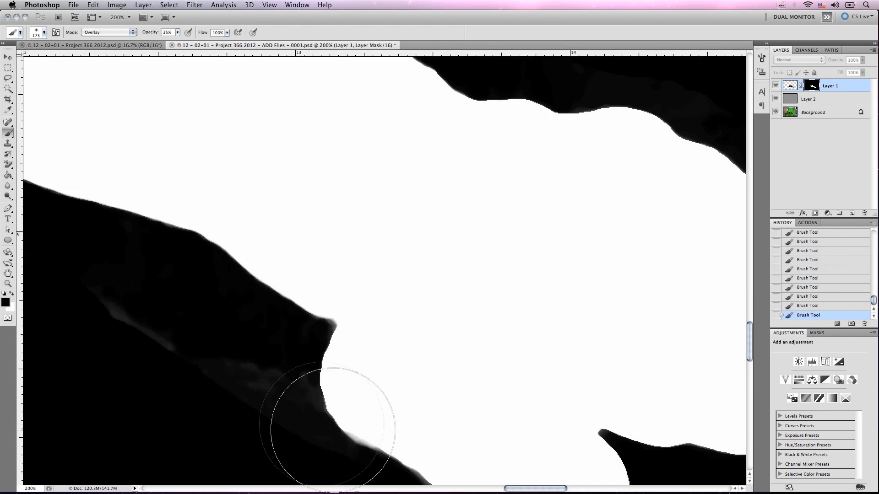
- Clean the gray mask residue along the underside of the torso and around the jeans and rear hand
{"action": "key", "text": "super+minus"}
{"action": "scroll", "coordinate": [207, 318], "scroll_direction": "left", "scroll_amount": 7}
{"action": "left_click_drag", "start_coordinate": [216, 297], "coordinate": [133, 253]}
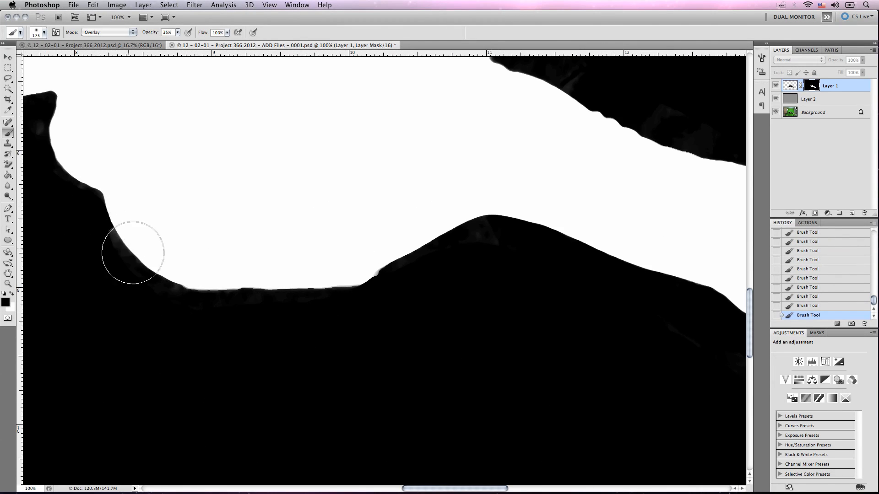
{"action": "scroll", "coordinate": [215, 324], "scroll_direction": "left", "scroll_amount": 8}
{"action": "scroll", "coordinate": [216, 324], "scroll_direction": "up", "scroll_amount": 3}
{"action": "left_click_drag", "start_coordinate": [214, 208], "coordinate": [251, 284]}
- Brush the mask clean around the feet and across the outer edge of the hair
{"action": "key", "text": "z"}
{"action": "left_click", "coordinate": [259, 106]}
{"action": "key", "text": "b"}
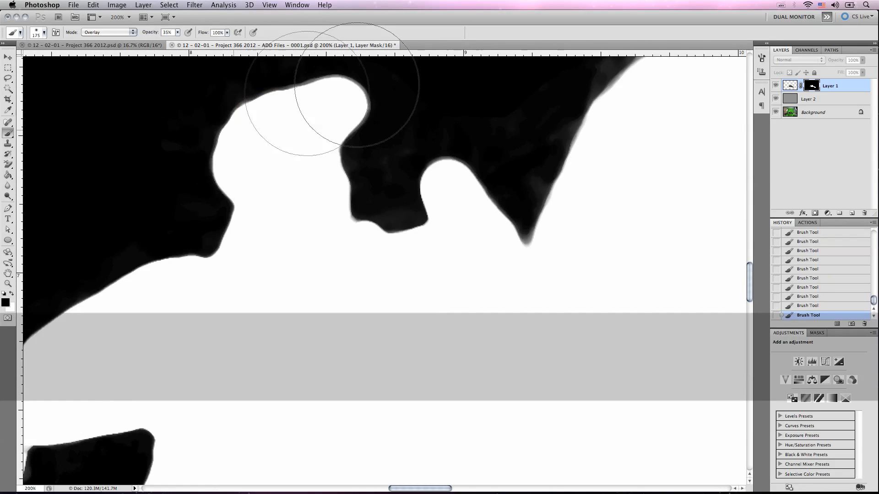
{"action": "scroll", "coordinate": [304, 216], "scroll_direction": "right", "scroll_amount": 5}
{"action": "scroll", "coordinate": [460, 148], "scroll_direction": "right", "scroll_amount": 5}
{"action": "scroll", "coordinate": [460, 148], "scroll_direction": "up", "scroll_amount": 4}
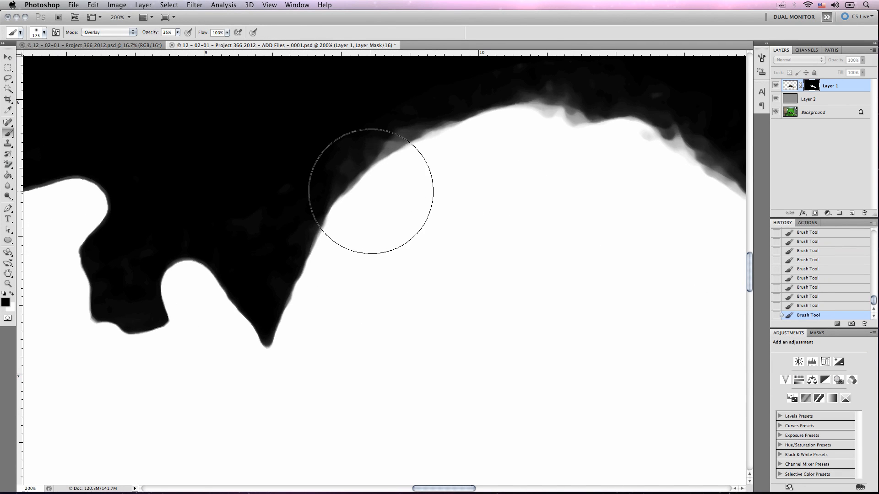
{"action": "scroll", "coordinate": [405, 142], "scroll_direction": "right", "scroll_amount": 8}
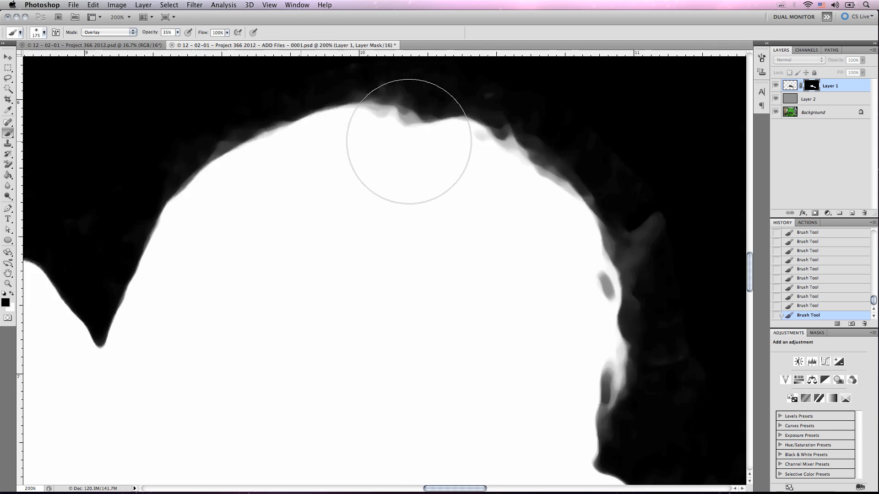
{"action": "left_click", "coordinate": [414, 126]}
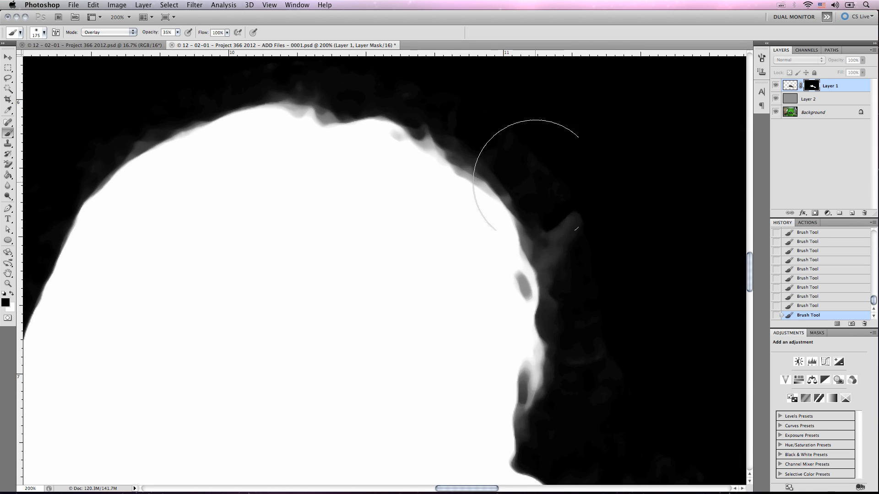
- Reduce the brush size to 45 px and paint out the faint gray residue beside the hair in the mask
{"action": "key", "text": "bracketleft"}
{"action": "key", "text": "bracketleft"}
{"action": "key", "text": "bracketleft"}
{"action": "key", "text": "bracketleft"}
{"action": "key", "text": "bracketleft"}
{"action": "key", "text": "bracketleft"}
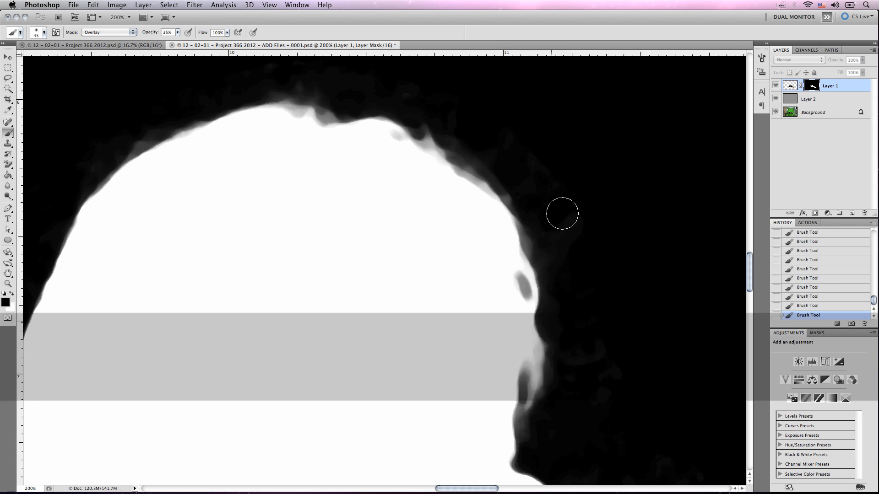
- Examine the mask edges around the hair, feet, forward arm and rear hand for leftover gray areas
{"action": "scroll", "coordinate": [596, 214], "scroll_direction": "down", "scroll_amount": 5}
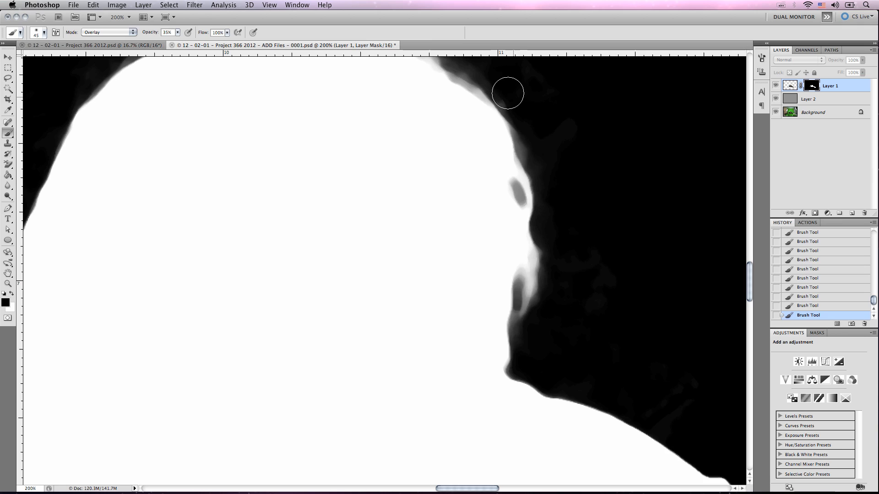
{"action": "scroll", "coordinate": [507, 92], "scroll_direction": "up", "scroll_amount": 5}
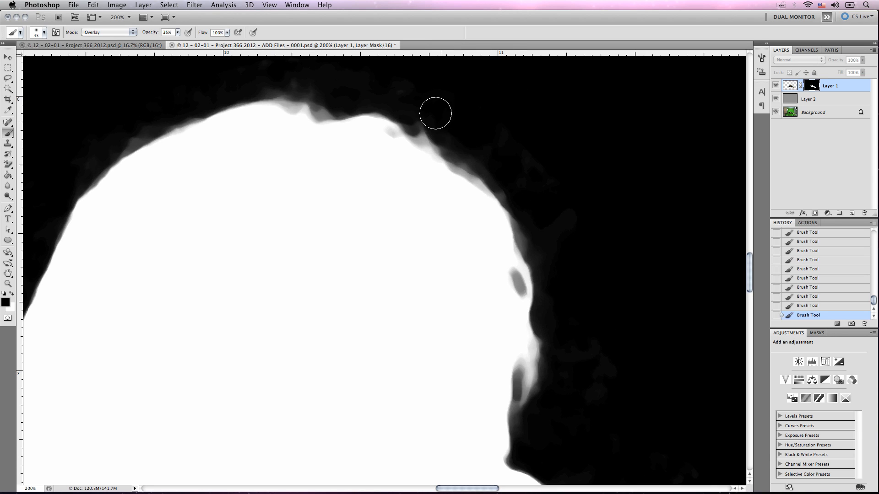
{"action": "scroll", "coordinate": [440, 103], "scroll_direction": "left", "scroll_amount": 5}
{"action": "scroll", "coordinate": [440, 103], "scroll_direction": "up", "scroll_amount": 2}
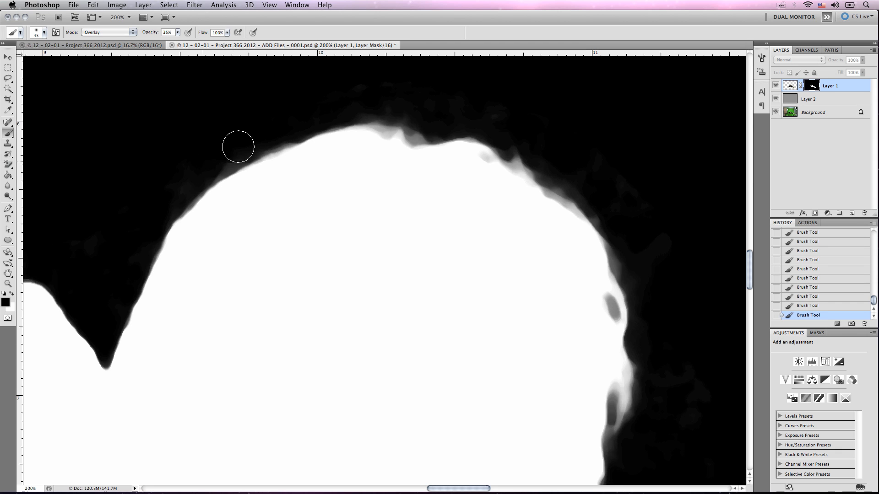
{"action": "scroll", "coordinate": [119, 239], "scroll_direction": "left", "scroll_amount": 10}
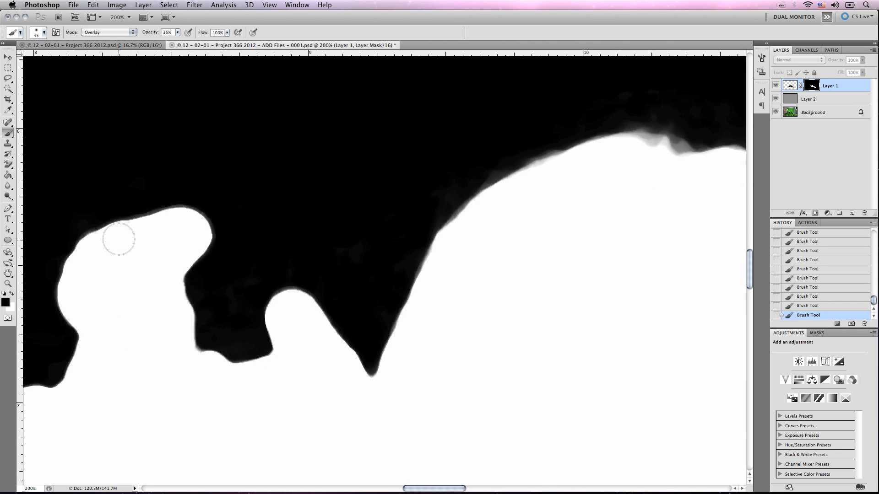
{"action": "scroll", "coordinate": [265, 288], "scroll_direction": "right", "scroll_amount": 20}
{"action": "scroll", "coordinate": [265, 288], "scroll_direction": "down", "scroll_amount": 12}
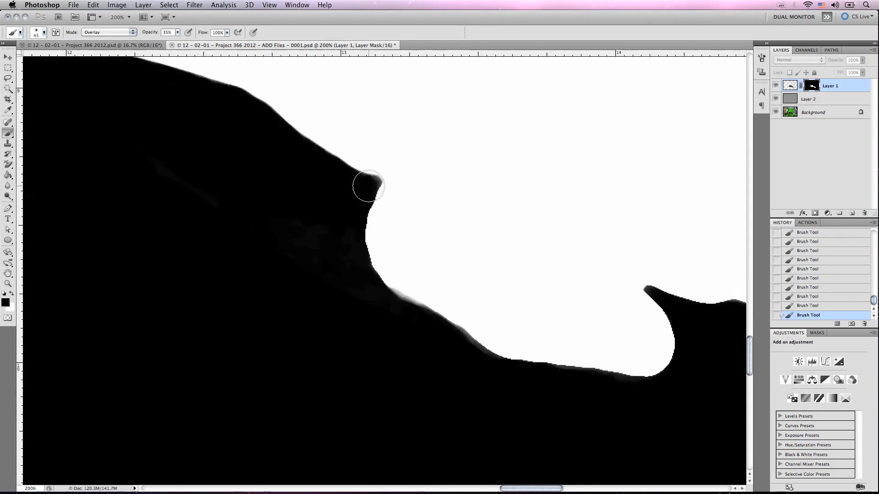
{"action": "scroll", "coordinate": [366, 329], "scroll_direction": "left", "scroll_amount": 20}
{"action": "scroll", "coordinate": [366, 329], "scroll_direction": "up", "scroll_amount": 6}
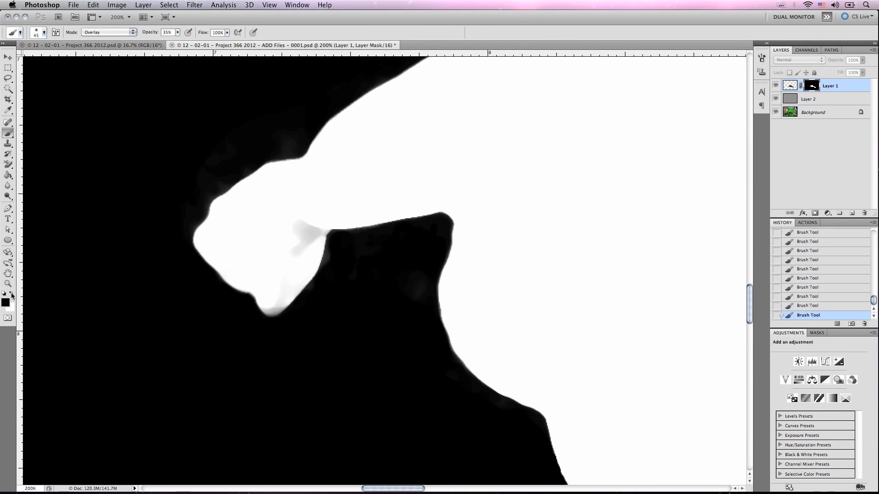
- Fill the gray patches inside the rear hand with white in the mask, using a 9 px brush at 100% opacity
{"action": "key", "text": "x"}
{"action": "key", "text": "0"}
{"action": "mouse_move", "coordinate": [290, 218]}
{"action": "left_mouse_down"}
{"action": "mouse_move", "coordinate": [281, 300]}
{"action": "mouse_move", "coordinate": [269, 313]}
{"action": "left_mouse_up"}
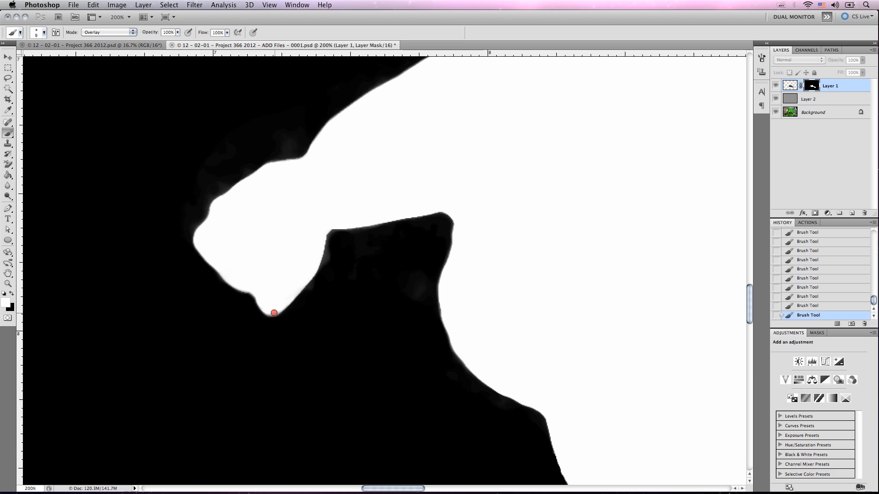
- Sharpen the lowest tip of the rear hand in the mask with a hard 9 px brush, ending with white paint
{"action": "key", "text": "z"}
{"action": "left_click", "coordinate": [272, 329]}
{"action": "left_click", "coordinate": [11, 294]}
{"action": "key", "text": "b"}
{"action": "left_click", "coordinate": [44, 32]}
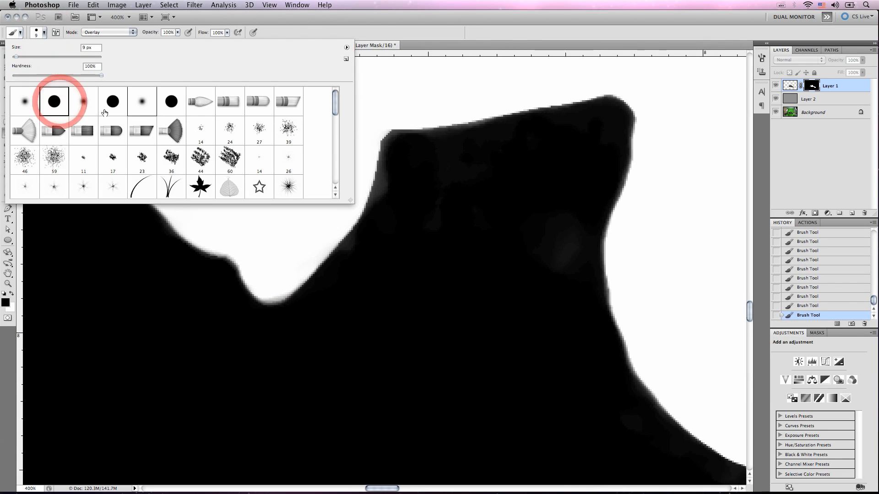
{"action": "left_click", "coordinate": [178, 33]}
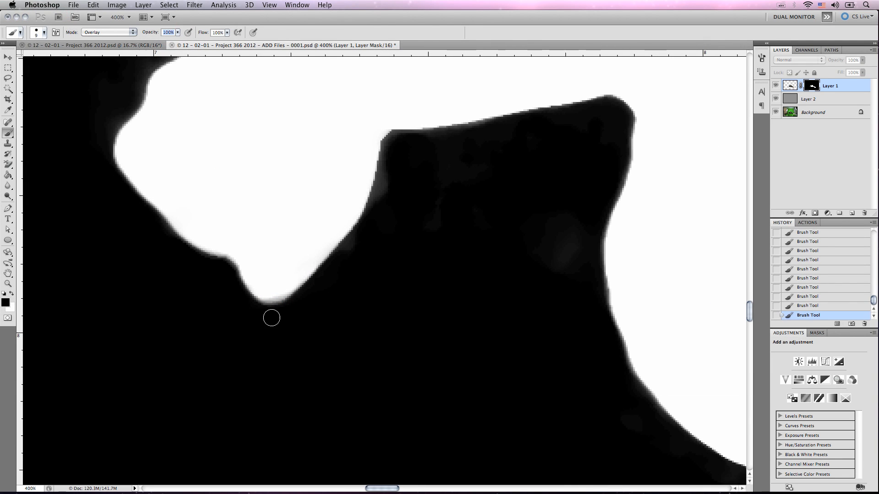
{"action": "key", "text": "x"}
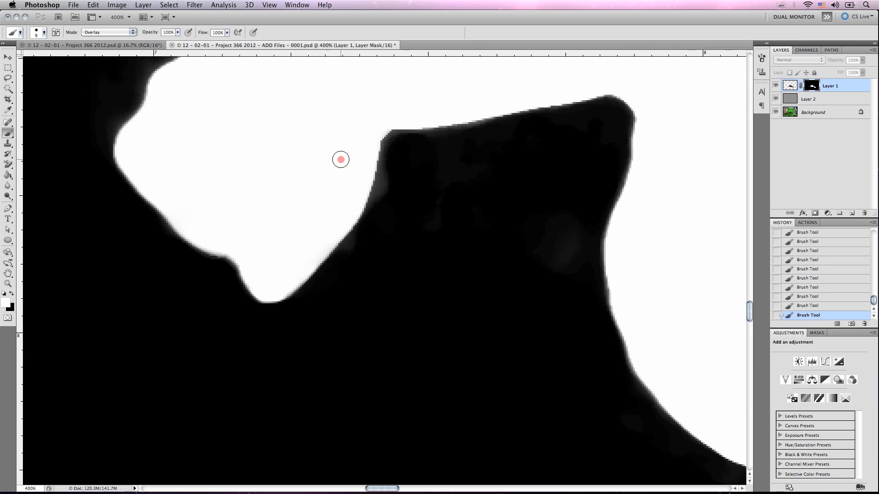
- Leave the mask view and show the whole cutout with the image of Layer 1 targeted
{"action": "key", "text": "z"}
{"action": "left_click_drag", "start_coordinate": [397, 168], "coordinate": [449, 156], "text": "alt"}
{"action": "key", "text": "super+0"}
{"action": "left_click", "coordinate": [790, 87]}
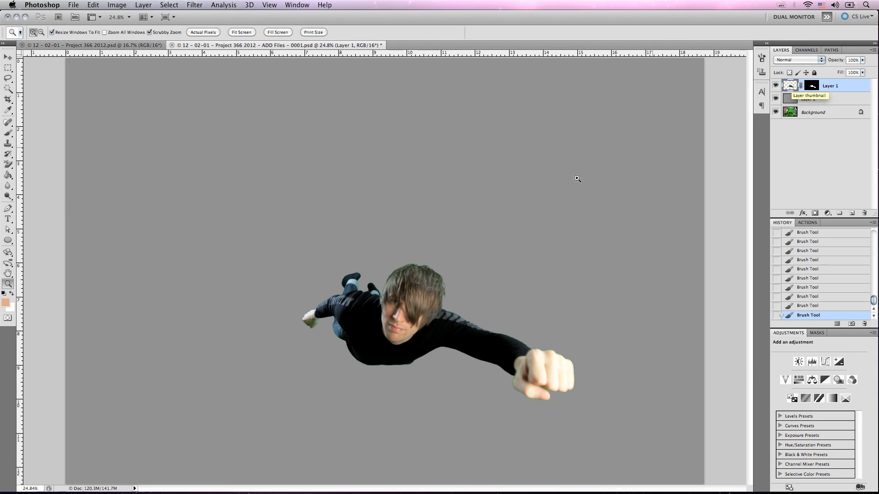
- Examine the cutout up close for green fringes around the hair, torso, feet and fist
{"action": "key", "text": "z"}
{"action": "left_click", "coordinate": [396, 295]}
{"action": "left_click", "coordinate": [396, 295]}
{"action": "left_click", "coordinate": [403, 317]}
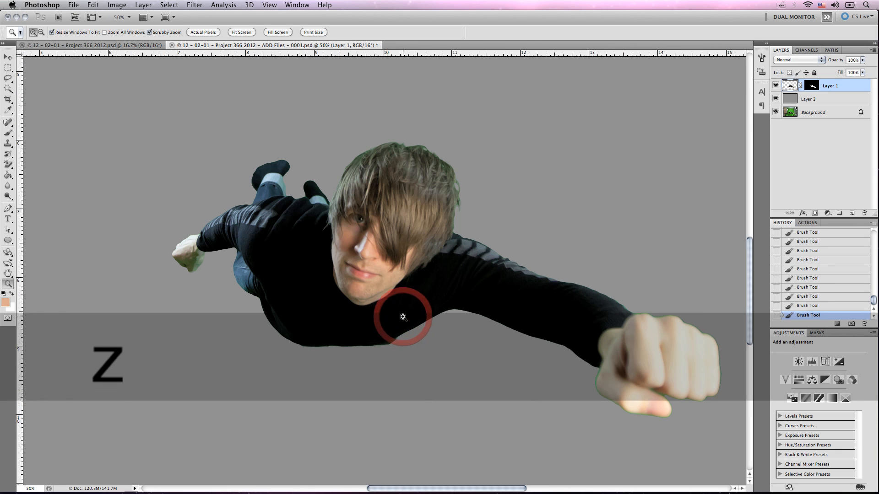
{"action": "left_click", "coordinate": [402, 316]}
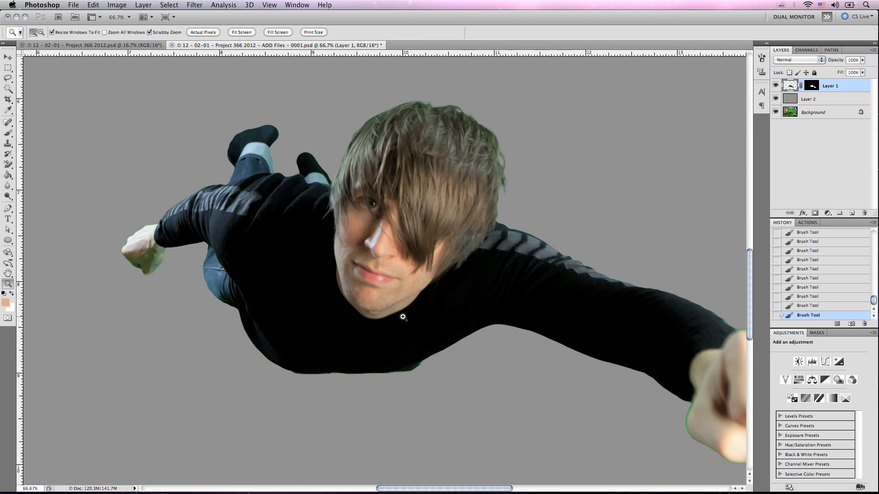
{"action": "scroll", "coordinate": [403, 317], "scroll_direction": "right", "scroll_amount": 3}
{"action": "scroll", "coordinate": [403, 317], "scroll_direction": "down", "scroll_amount": 2}
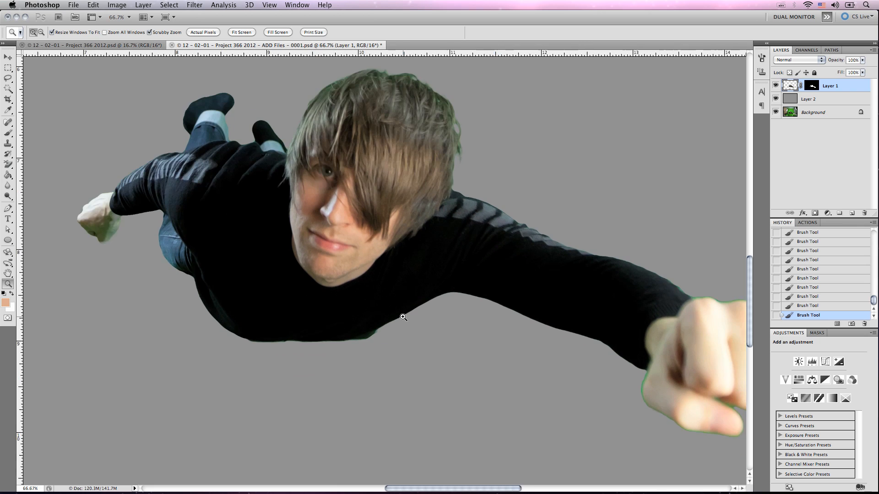
{"action": "scroll", "coordinate": [403, 316], "scroll_direction": "left", "scroll_amount": 2}
{"action": "scroll", "coordinate": [403, 316], "scroll_direction": "up", "scroll_amount": 2}
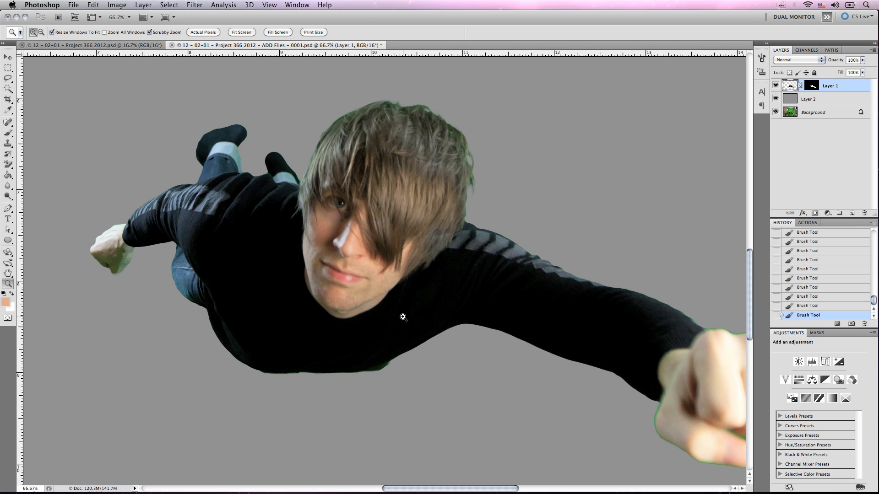
- Target the Layer 1 mask and brush black at 25 px along the green residue on the torso's underside
{"action": "left_click", "coordinate": [382, 364]}
{"action": "left_click", "coordinate": [382, 364]}
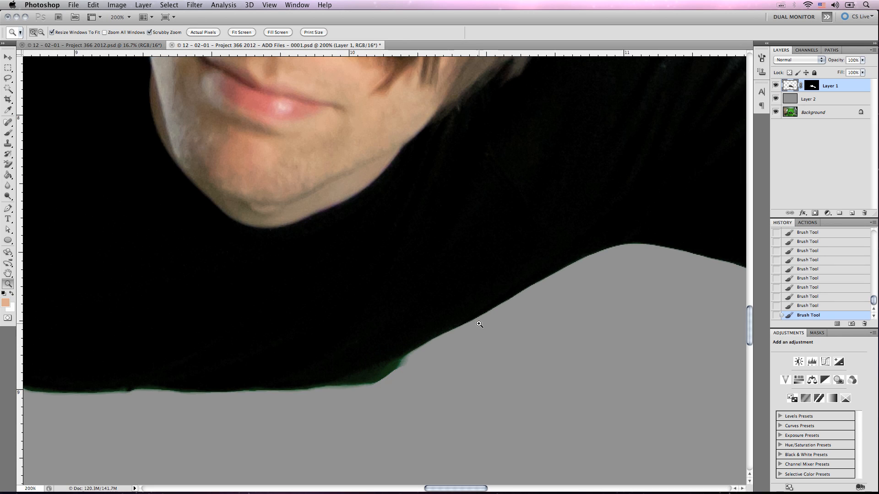
{"action": "left_click", "coordinate": [809, 86]}
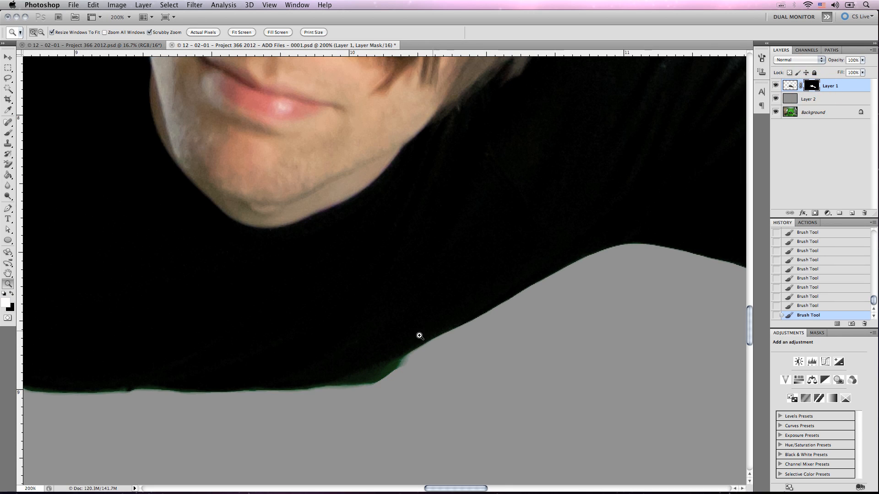
{"action": "key", "text": "b"}
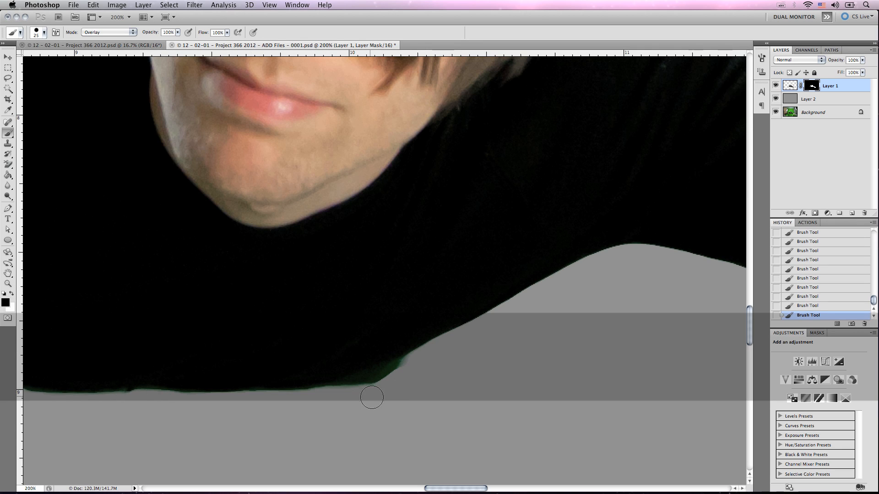
{"action": "mouse_move", "coordinate": [406, 369]}
{"action": "left_mouse_down"}
{"action": "mouse_move", "coordinate": [327, 403]}
{"action": "mouse_move", "coordinate": [405, 381]}
{"action": "left_mouse_up"}
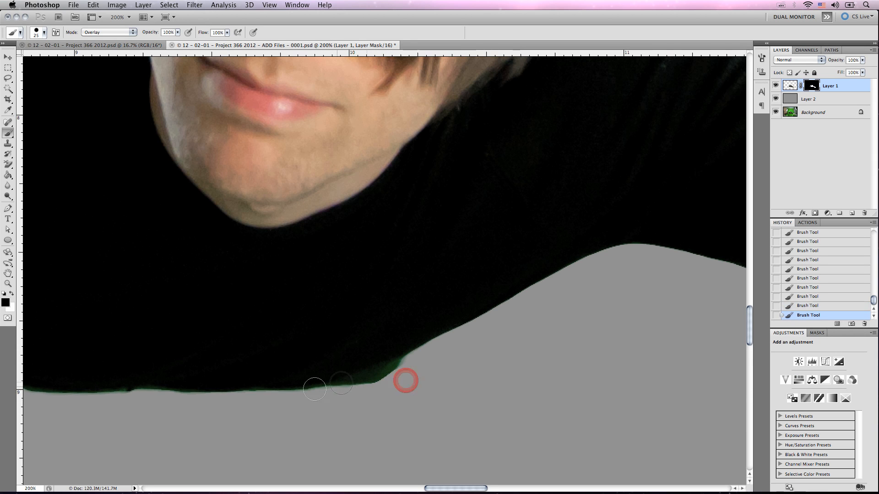
{"action": "left_click_drag", "start_coordinate": [87, 407], "coordinate": [193, 414]}
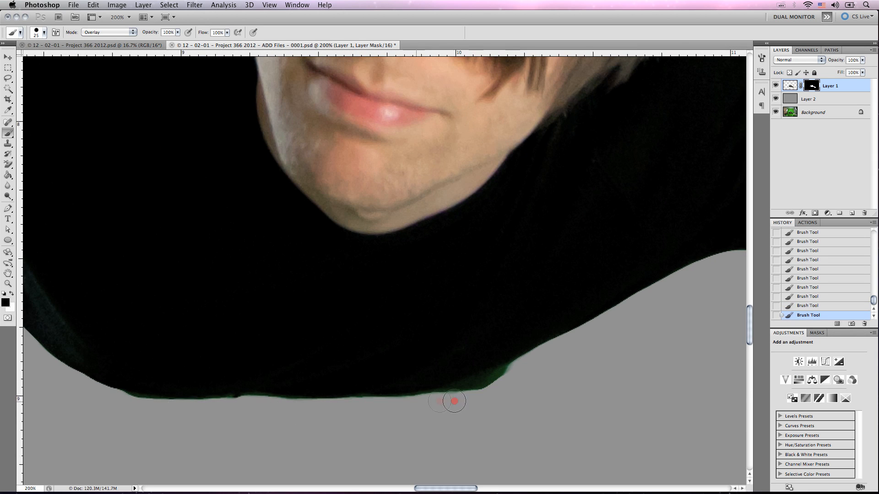
{"action": "left_click_drag", "start_coordinate": [455, 401], "coordinate": [534, 371]}
- Examine the cutout edges along the forward arm, fist, feet and hair for remaining green spill
{"action": "scroll", "coordinate": [534, 370], "scroll_direction": "right", "scroll_amount": 15}
{"action": "scroll", "coordinate": [534, 371], "scroll_direction": "down", "scroll_amount": 4}
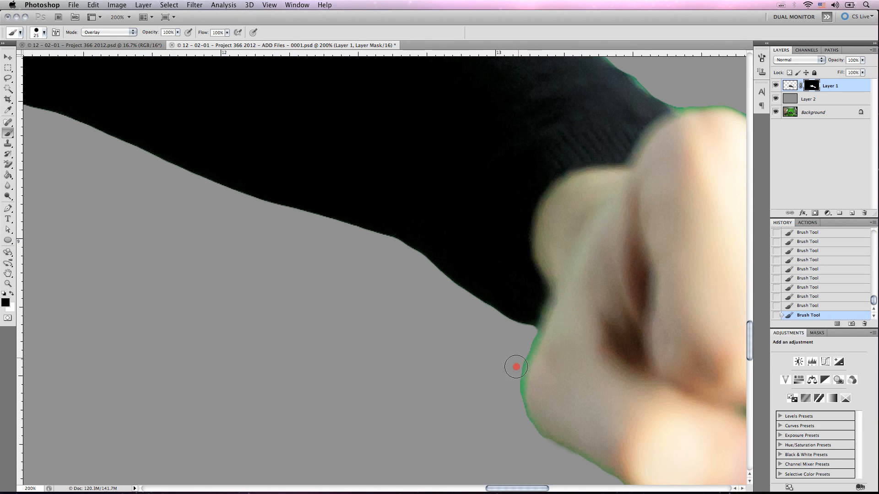
{"action": "scroll", "coordinate": [513, 412], "scroll_direction": "up", "scroll_amount": 8}
{"action": "scroll", "coordinate": [513, 412], "scroll_direction": "right", "scroll_amount": 4}
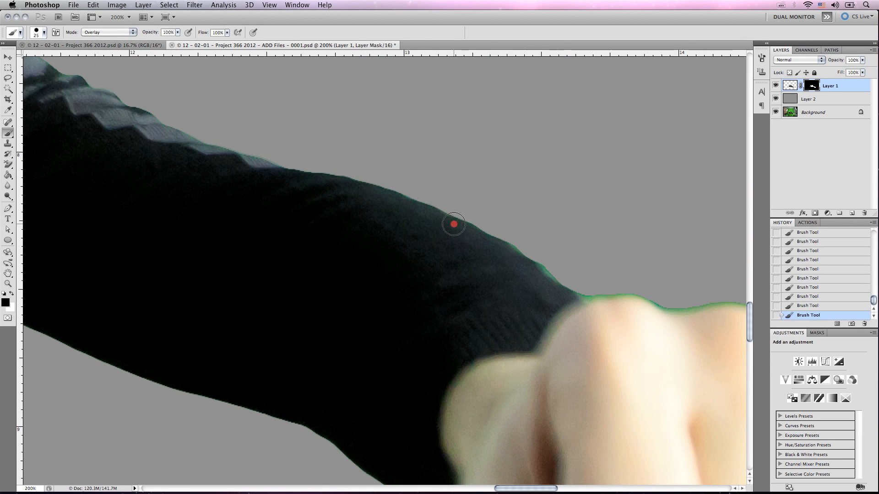
{"action": "scroll", "coordinate": [190, 143], "scroll_direction": "left", "scroll_amount": 20}
{"action": "scroll", "coordinate": [190, 143], "scroll_direction": "up", "scroll_amount": 7}
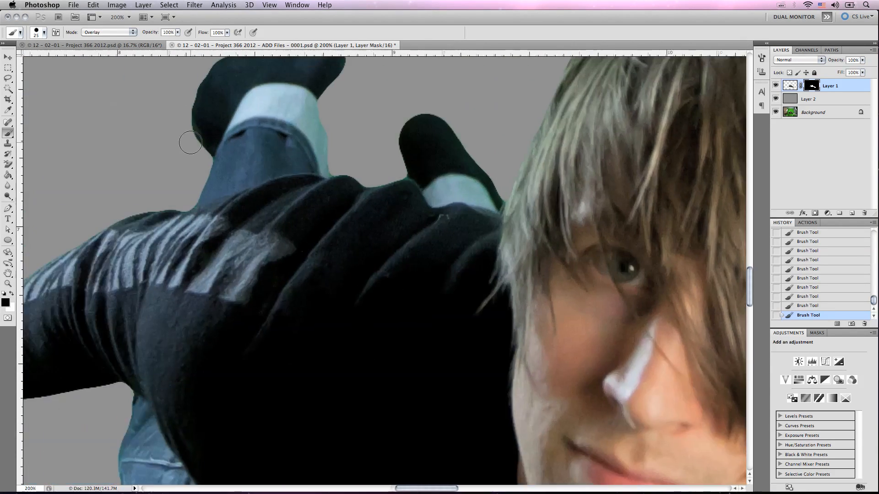
{"action": "scroll", "coordinate": [190, 142], "scroll_direction": "right", "scroll_amount": 20}
{"action": "scroll", "coordinate": [190, 143], "scroll_direction": "down", "scroll_amount": 4}
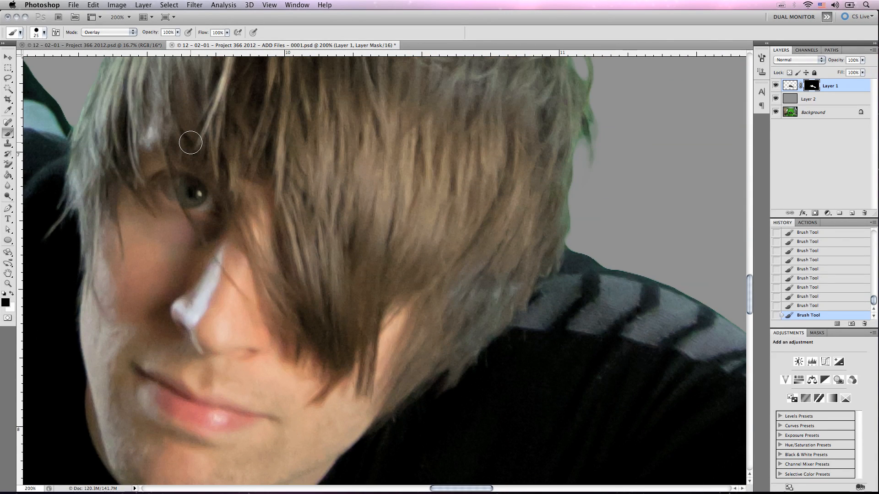
{"action": "scroll", "coordinate": [190, 142], "scroll_direction": "up", "scroll_amount": 3}
- Lock the transparent pixels of Layer 1 and target its image with the Brush tool
{"action": "key", "text": "z"}
{"action": "left_click", "coordinate": [261, 157], "text": "alt"}
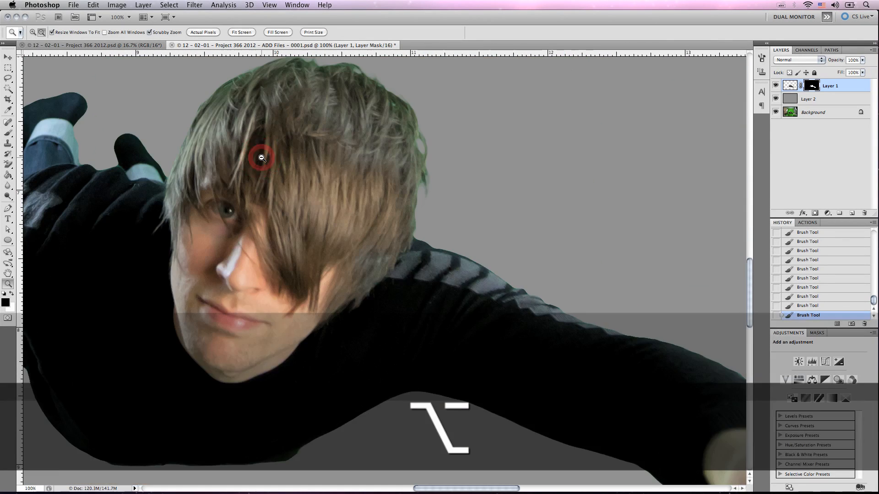
{"action": "scroll", "coordinate": [261, 157], "scroll_direction": "up", "scroll_amount": 2}
{"action": "left_click", "coordinate": [7, 133]}
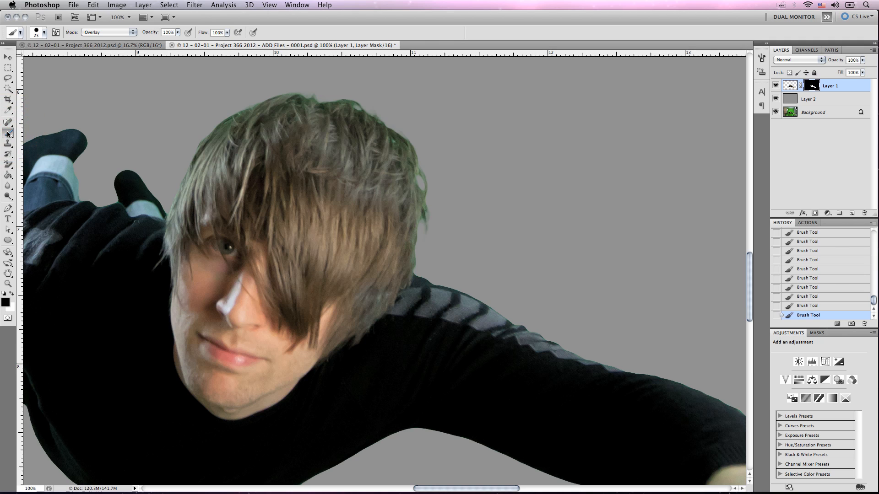
{"action": "left_click", "coordinate": [789, 72]}
{"action": "left_click", "coordinate": [789, 87]}
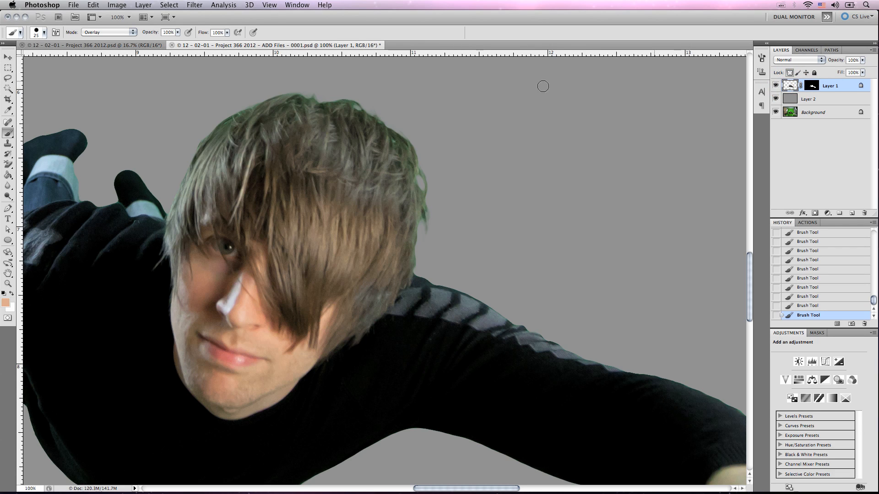
- Sample a neutral hair color and paint over the green fringe of the hair with a 70 px brush in Color mode
{"action": "left_click", "coordinate": [326, 137], "text": "alt"}
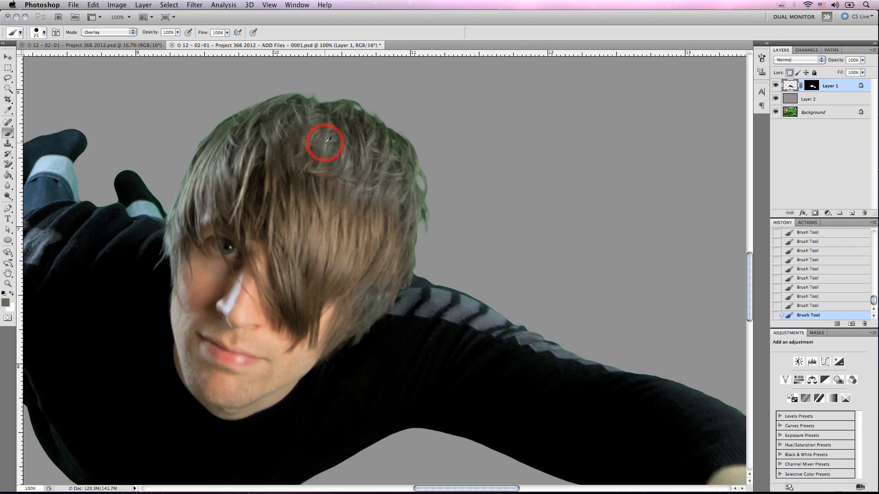
{"action": "left_click", "coordinate": [331, 124], "text": "alt"}
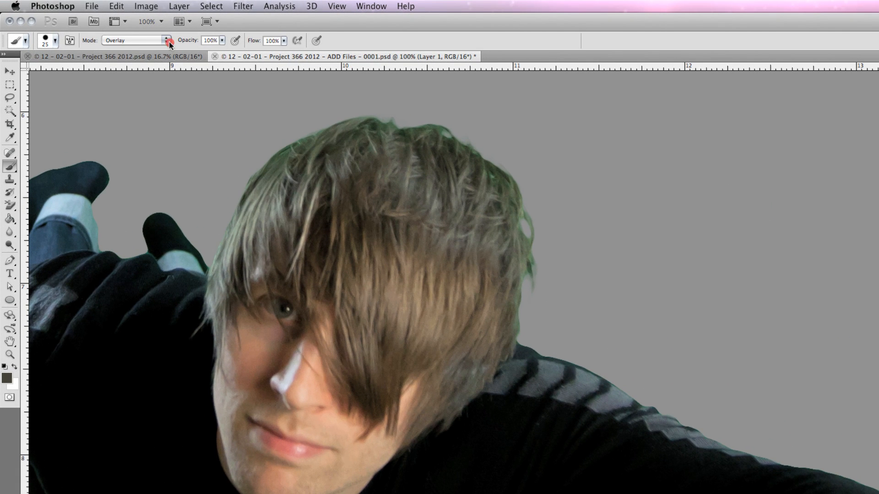
{"action": "left_click", "coordinate": [169, 43]}
{"action": "left_click", "coordinate": [144, 152]}
{"action": "key", "text": "bracketright"}
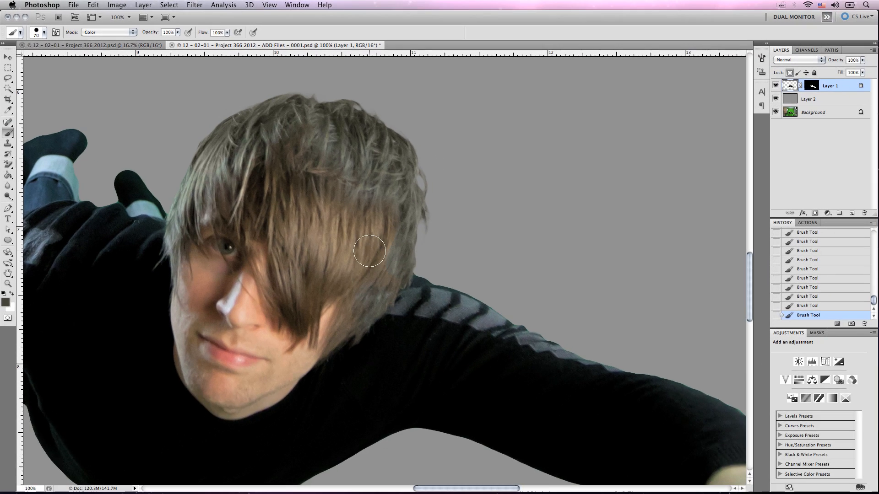
{"action": "key", "text": "alt"}
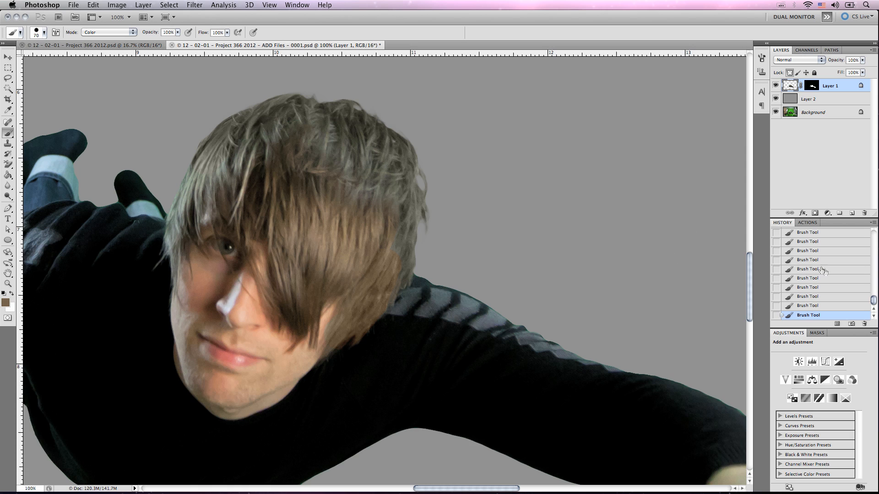
{"action": "left_click", "coordinate": [823, 289]}
{"action": "left_click", "coordinate": [828, 306]}
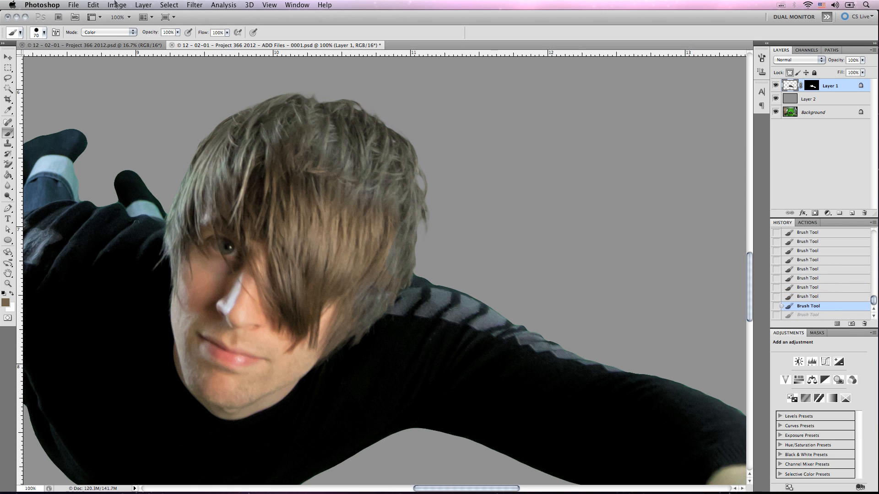
- Choose a soft brush at 68% opacity and tint the hair with a warm brown sampled from it
{"action": "left_click", "coordinate": [44, 33]}
{"action": "left_click", "coordinate": [377, 36]}
{"action": "left_click_drag", "start_coordinate": [177, 33], "coordinate": [165, 40]}
{"action": "key", "text": "alt"}
{"action": "left_click", "coordinate": [362, 183]}
- Sample a dark shade from the fringe, enlarge the brush to 200 px and tone down the brown tint across the hair
{"action": "left_click", "coordinate": [257, 189], "text": "alt"}
{"action": "key", "text": "]"}
{"action": "key", "text": "]"}
{"action": "key", "text": "]"}
{"action": "key", "text": "]"}
{"action": "key", "text": "]"}
{"action": "key", "text": "]"}
{"action": "key", "text": "]"}
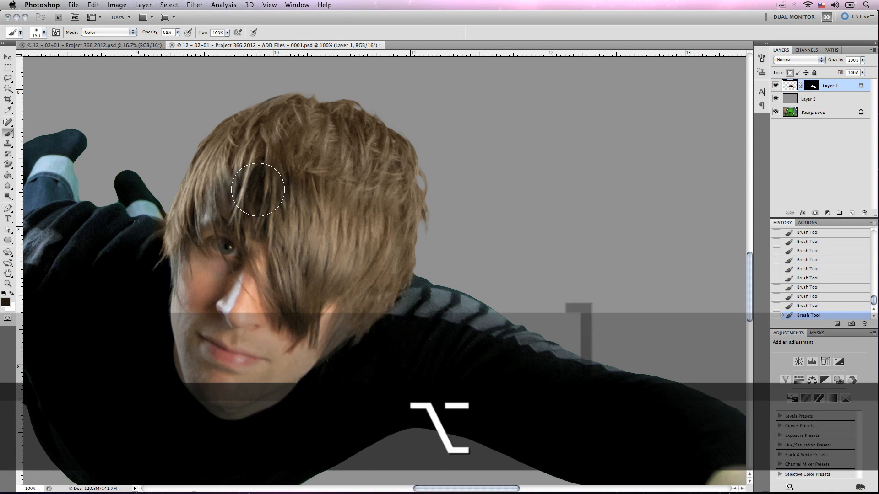
{"action": "mouse_move", "coordinate": [257, 190]}
{"action": "left_mouse_down"}
{"action": "mouse_move", "coordinate": [219, 191]}
{"action": "mouse_move", "coordinate": [312, 216]}
{"action": "left_mouse_up"}
{"action": "left_click", "coordinate": [256, 178], "text": "alt"}
{"action": "mouse_move", "coordinate": [256, 178]}
{"action": "left_mouse_down"}
{"action": "mouse_move", "coordinate": [326, 131]}
{"action": "mouse_move", "coordinate": [367, 175]}
{"action": "mouse_move", "coordinate": [278, 147]}
{"action": "mouse_move", "coordinate": [368, 215]}
{"action": "left_mouse_up"}
{"action": "scroll", "coordinate": [368, 216], "scroll_direction": "up", "scroll_amount": 3}
{"action": "scroll", "coordinate": [368, 215], "scroll_direction": "left", "scroll_amount": 3}
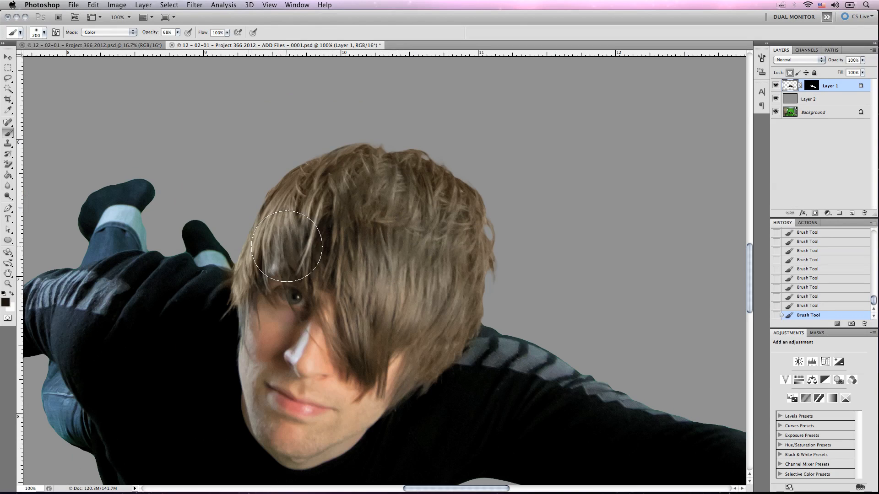
- Shrink the brush and neutralize the green tint on the back of the shirt beside the hair
{"action": "key", "text": "["}
{"action": "key", "text": "["}
{"action": "key", "text": "["}
{"action": "key", "text": "["}
{"action": "key", "text": "["}
{"action": "key", "text": "["}
{"action": "mouse_move", "coordinate": [216, 288]}
{"action": "left_mouse_down"}
{"action": "mouse_move", "coordinate": [223, 278]}
{"action": "mouse_move", "coordinate": [194, 295]}
{"action": "left_mouse_up"}
{"action": "scroll", "coordinate": [193, 294], "scroll_direction": "left", "scroll_amount": 3}
- Sample a dark teal shade and tint the light sock behind the shoulder with a 20 px brush
{"action": "left_click", "coordinate": [266, 250], "text": "alt"}
{"action": "left_click", "coordinate": [296, 273], "text": "super"}
{"action": "left_click", "coordinate": [296, 273], "text": "super"}
{"action": "key", "text": "["}
{"action": "key", "text": "["}
{"action": "key", "text": "["}
{"action": "left_click", "coordinate": [276, 240]}
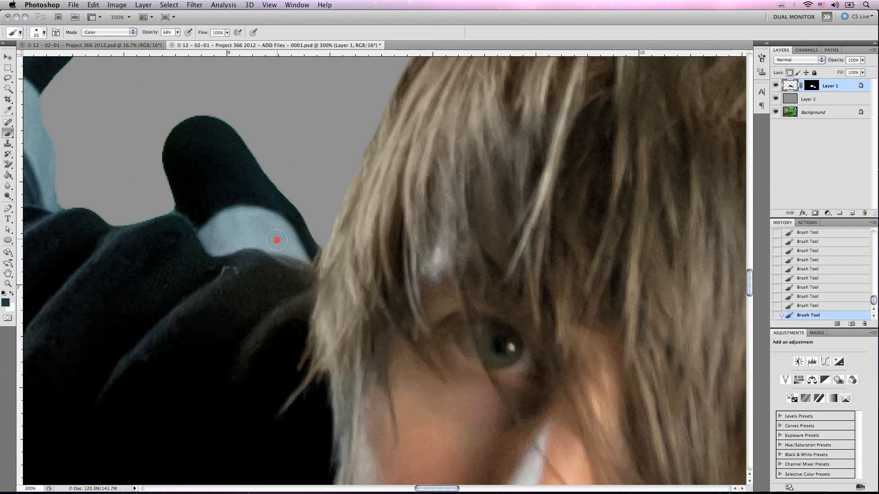
- Sample dark shirt shades and paint the green off the shoes, shirt back and striped shoulder with a 50 px brush
{"action": "left_click", "coordinate": [226, 321], "text": "alt"}
{"action": "scroll", "coordinate": [269, 176], "scroll_direction": "left", "scroll_amount": 5}
{"action": "scroll", "coordinate": [269, 177], "scroll_direction": "up", "scroll_amount": 2}
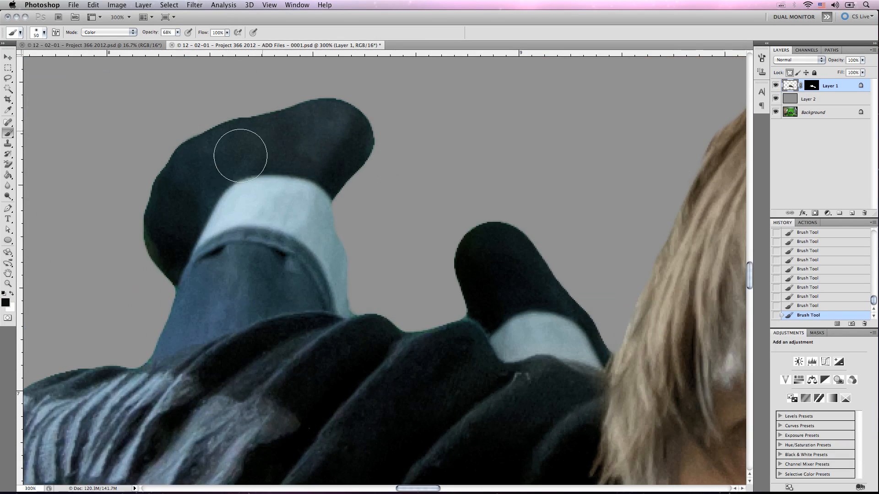
{"action": "scroll", "coordinate": [241, 157], "scroll_direction": "down", "scroll_amount": 6}
{"action": "left_click", "coordinate": [121, 304], "text": "alt"}
{"action": "scroll", "coordinate": [257, 216], "scroll_direction": "up", "scroll_amount": 7}
{"action": "scroll", "coordinate": [431, 293], "scroll_direction": "down", "scroll_amount": 6}
{"action": "scroll", "coordinate": [431, 293], "scroll_direction": "left", "scroll_amount": 8}
{"action": "left_click", "coordinate": [523, 203], "text": "alt"}
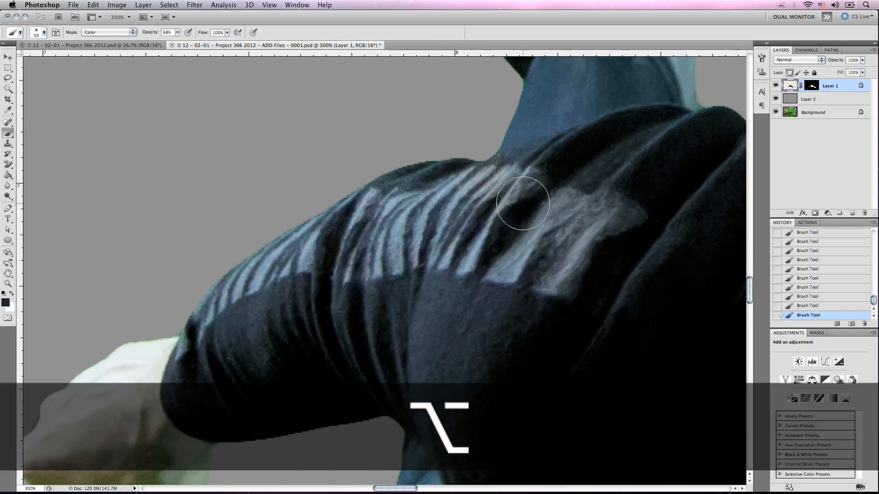
- Neutralize the edge of the jeans with a denim blue and the lower edge of the shirt with a dark shade
{"action": "scroll", "coordinate": [419, 344], "scroll_direction": "down", "scroll_amount": 3}
{"action": "scroll", "coordinate": [419, 345], "scroll_direction": "down", "scroll_amount": 3}
{"action": "scroll", "coordinate": [412, 350], "scroll_direction": "right", "scroll_amount": 3}
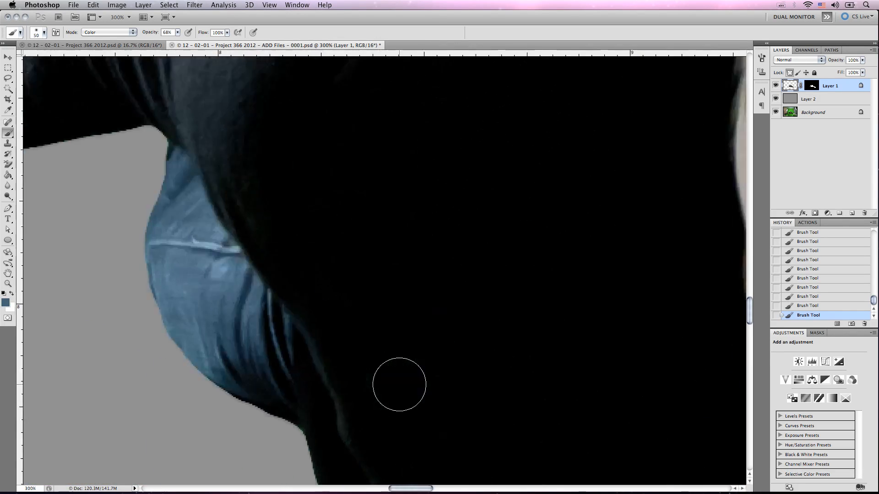
{"action": "scroll", "coordinate": [398, 383], "scroll_direction": "down", "scroll_amount": 6}
{"action": "scroll", "coordinate": [398, 383], "scroll_direction": "right", "scroll_amount": 3}
{"action": "scroll", "coordinate": [249, 334], "scroll_direction": "up", "scroll_amount": 3}
{"action": "scroll", "coordinate": [329, 392], "scroll_direction": "down", "scroll_amount": 3}
{"action": "scroll", "coordinate": [329, 392], "scroll_direction": "right", "scroll_amount": 8}
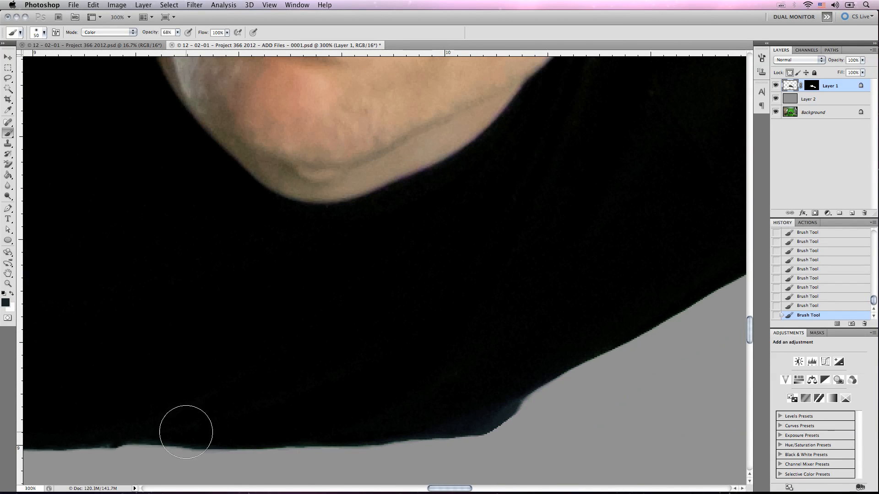
- Set the brush to 100% opacity and 100 px, and paint a dark shade over the green on the outstretched sleeve
{"action": "key", "text": "0"}
{"action": "key", "text": "bracketright"}
{"action": "key", "text": "bracketright"}
{"action": "key", "text": "bracketright"}
{"action": "key", "text": "bracketright"}
{"action": "key", "text": "bracketright"}
{"action": "scroll", "coordinate": [388, 437], "scroll_direction": "left", "scroll_amount": 8}
{"action": "scroll", "coordinate": [388, 436], "scroll_direction": "up", "scroll_amount": 2}
{"action": "scroll", "coordinate": [188, 235], "scroll_direction": "right", "scroll_amount": 15}
{"action": "scroll", "coordinate": [188, 235], "scroll_direction": "up", "scroll_amount": 6}
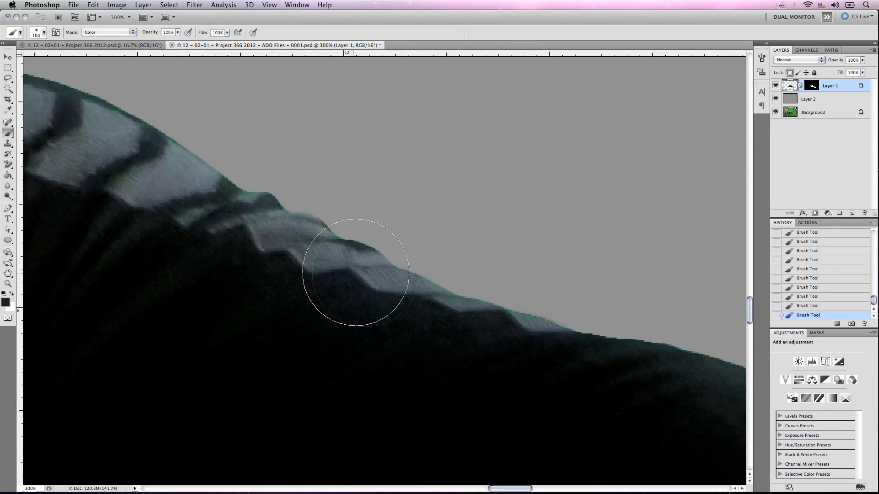
{"action": "scroll", "coordinate": [357, 271], "scroll_direction": "left", "scroll_amount": 4}
{"action": "scroll", "coordinate": [366, 177], "scroll_direction": "right", "scroll_amount": 8}
{"action": "scroll", "coordinate": [366, 177], "scroll_direction": "down", "scroll_amount": 3}
{"action": "scroll", "coordinate": [485, 282], "scroll_direction": "right", "scroll_amount": 4}
{"action": "scroll", "coordinate": [485, 281], "scroll_direction": "down", "scroll_amount": 3}
{"action": "left_click_drag", "start_coordinate": [529, 286], "coordinate": [516, 296]}
- Reduce the brush to 35 px, sample a brown from the hair and tint the hair edge along the neck
{"action": "key", "text": "bracketleft"}
{"action": "key", "text": "bracketleft"}
{"action": "key", "text": "bracketleft"}
{"action": "key", "text": "bracketleft"}
{"action": "key", "text": "bracketleft"}
{"action": "key", "text": "bracketleft"}
{"action": "key", "text": "bracketleft"}
{"action": "key", "text": "bracketleft"}
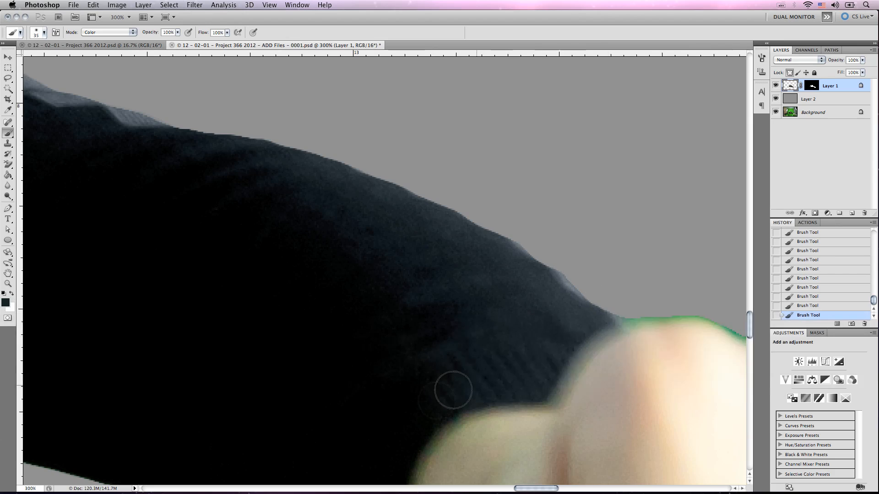
{"action": "scroll", "coordinate": [453, 388], "scroll_direction": "left", "scroll_amount": 18}
{"action": "scroll", "coordinate": [453, 388], "scroll_direction": "up", "scroll_amount": 8}
{"action": "scroll", "coordinate": [412, 196], "scroll_direction": "down", "scroll_amount": 3}
{"action": "scroll", "coordinate": [412, 197], "scroll_direction": "left", "scroll_amount": 2}
{"action": "left_click", "coordinate": [265, 261], "text": "alt"}
{"action": "left_click_drag", "start_coordinate": [264, 261], "coordinate": [243, 308]}
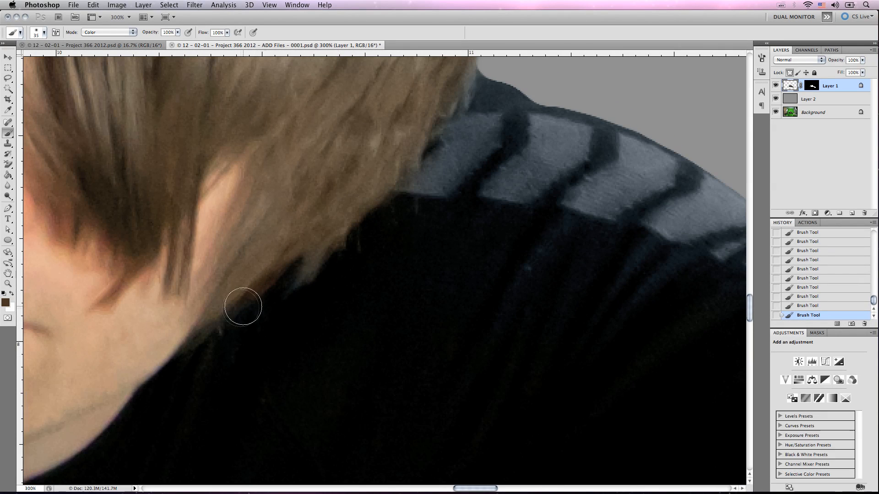
{"action": "left_click", "coordinate": [206, 312], "text": "alt"}
- Sample a skin tone from the fist and cover the green fringe where the knuckles meet the sleeve
{"action": "scroll", "coordinate": [429, 95], "scroll_direction": "right", "scroll_amount": 20}
{"action": "scroll", "coordinate": [430, 94], "scroll_direction": "down", "scroll_amount": 8}
{"action": "left_click", "coordinate": [414, 137], "text": "alt"}
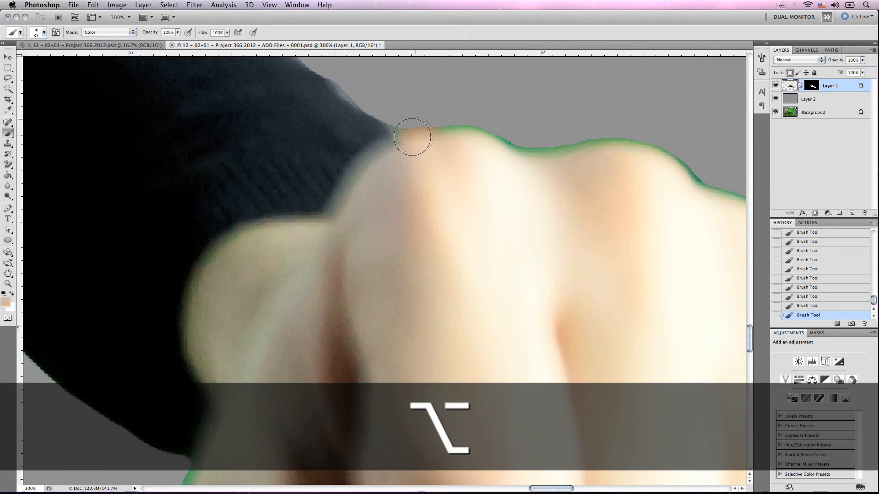
- Sample a light skin tone, enlarge the brush to 90 px and paint over the green edges of the knuckles and fingers
{"action": "key", "text": "z"}
{"action": "left_click", "coordinate": [520, 257], "text": "alt"}
{"action": "scroll", "coordinate": [498, 274], "scroll_direction": "right", "scroll_amount": 2}
{"action": "left_click", "coordinate": [480, 295], "text": "alt"}
{"action": "key", "text": "bracketright"}
{"action": "key", "text": "bracketright"}
{"action": "key", "text": "bracketright"}
{"action": "key", "text": "bracketright"}
{"action": "key", "text": "bracketright"}
{"action": "key", "text": "bracketright"}
{"action": "key", "text": "bracketright"}
{"action": "mouse_move", "coordinate": [532, 246]}
{"action": "left_mouse_down"}
{"action": "mouse_move", "coordinate": [573, 326]}
{"action": "mouse_move", "coordinate": [556, 386]}
{"action": "mouse_move", "coordinate": [389, 308]}
{"action": "left_mouse_up"}
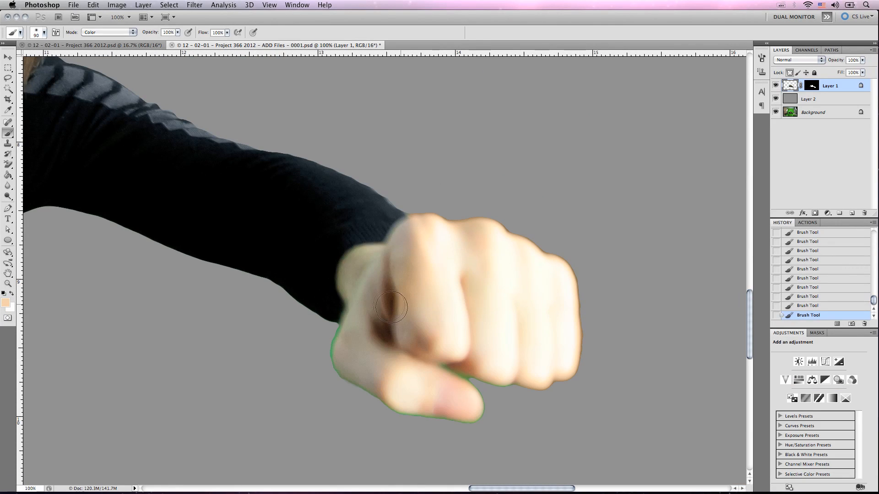
- Sample the skin tone beside the thumb and paint the green off the lower edge of the fist
{"action": "left_click", "coordinate": [369, 371], "text": "alt"}
{"action": "left_click_drag", "start_coordinate": [369, 371], "coordinate": [348, 341]}
{"action": "left_click", "coordinate": [433, 402], "text": "alt"}
- Choose more muted skin tones as the foreground color and repaint the whole fist with an enlarged brush
{"action": "left_click", "coordinate": [6, 302]}
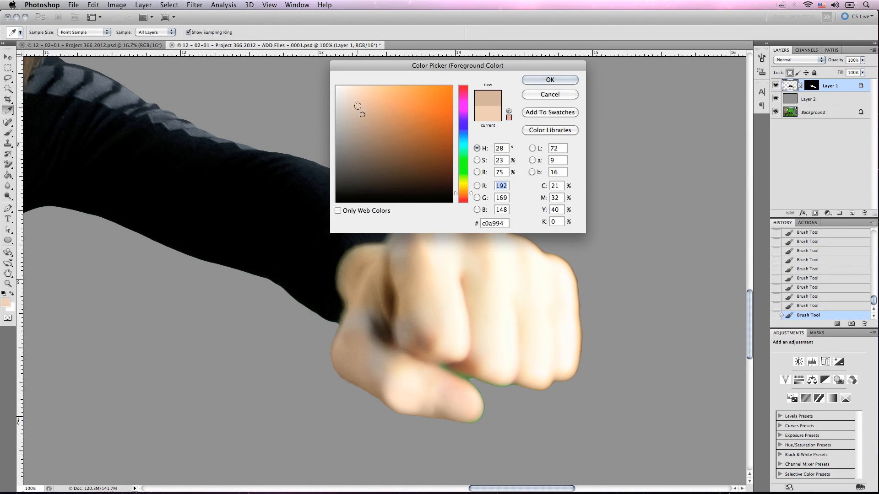
{"action": "key", "text": "Return"}
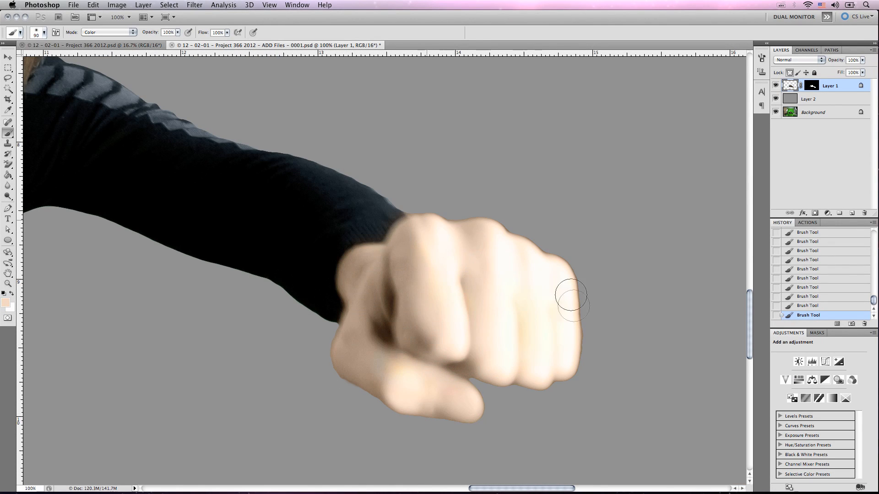
{"action": "left_click", "coordinate": [5, 303]}
{"action": "left_click", "coordinate": [371, 91]}
{"action": "left_click", "coordinate": [562, 77]}
{"action": "key", "text": "bracketright"}
{"action": "key", "text": "bracketright"}
{"action": "key", "text": "bracketright"}
{"action": "key", "text": "bracketright"}
{"action": "mouse_move", "coordinate": [549, 293]}
{"action": "left_mouse_down"}
{"action": "mouse_move", "coordinate": [428, 255]}
{"action": "mouse_move", "coordinate": [530, 299]}
{"action": "mouse_move", "coordinate": [514, 310]}
{"action": "left_mouse_up"}
{"action": "left_click", "coordinate": [514, 310], "text": "alt"}
- Resize the brush to 35 px and paint the rear hand with the light skin tone
{"action": "left_click_drag", "start_coordinate": [595, 326], "coordinate": [530, 396], "text": "ctrl+alt"}
{"action": "scroll", "coordinate": [542, 233], "scroll_direction": "left", "scroll_amount": 20}
{"action": "scroll", "coordinate": [542, 233], "scroll_direction": "up", "scroll_amount": 3}
{"action": "left_click_drag", "start_coordinate": [445, 169], "coordinate": [456, 169], "text": "ctrl+alt"}
{"action": "mouse_move", "coordinate": [435, 178]}
{"action": "left_mouse_down"}
{"action": "mouse_move", "coordinate": [426, 208]}
{"action": "mouse_move", "coordinate": [434, 220]}
{"action": "left_mouse_up"}
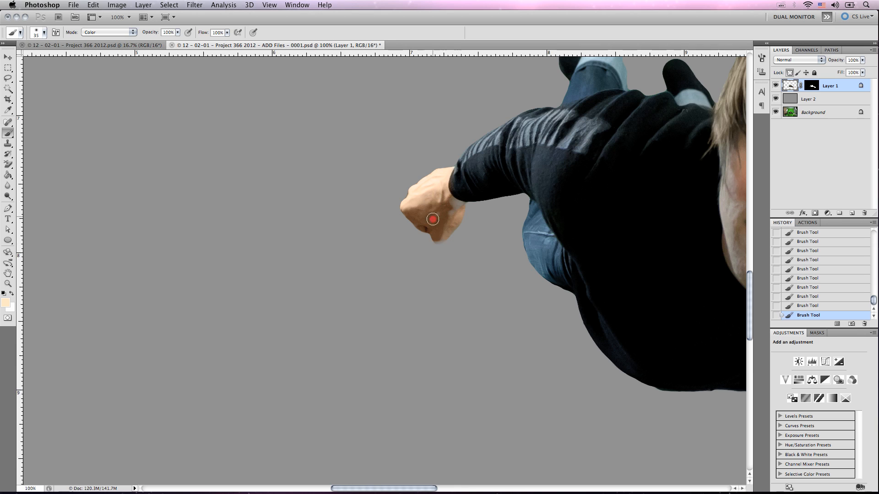
- Sample a skin tone, adjust it in the Color Picker and repaint the rear hand
{"action": "scroll", "coordinate": [435, 217], "scroll_direction": "right", "scroll_amount": 10}
{"action": "left_click", "coordinate": [210, 228], "text": "alt"}
{"action": "left_click", "coordinate": [5, 302]}
{"action": "key", "text": "Return"}
{"action": "left_click_drag", "start_coordinate": [238, 220], "coordinate": [215, 206]}
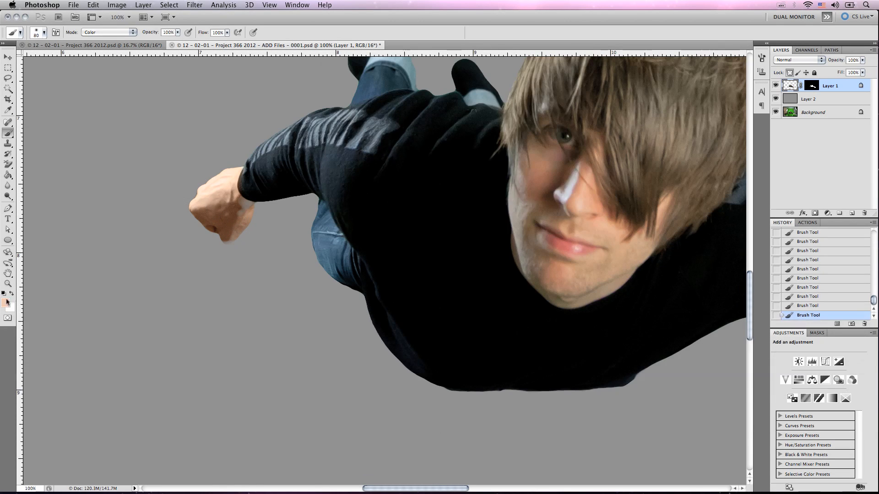
- Pick paler, less saturated skin tones and tone down the orange tint on the rear hand
{"action": "left_click", "coordinate": [6, 302]}
{"action": "left_click", "coordinate": [350, 94]}
{"action": "key", "text": "Return"}
{"action": "left_click", "coordinate": [5, 302]}
{"action": "left_click", "coordinate": [352, 103]}
{"action": "key", "text": "Return"}
- Sample the dark sleeve color and paint the brown spill off the rear cuff with a 20 px brush
{"action": "key", "text": "super+space"}
{"action": "triple_click", "coordinate": [250, 164], "text": "super"}
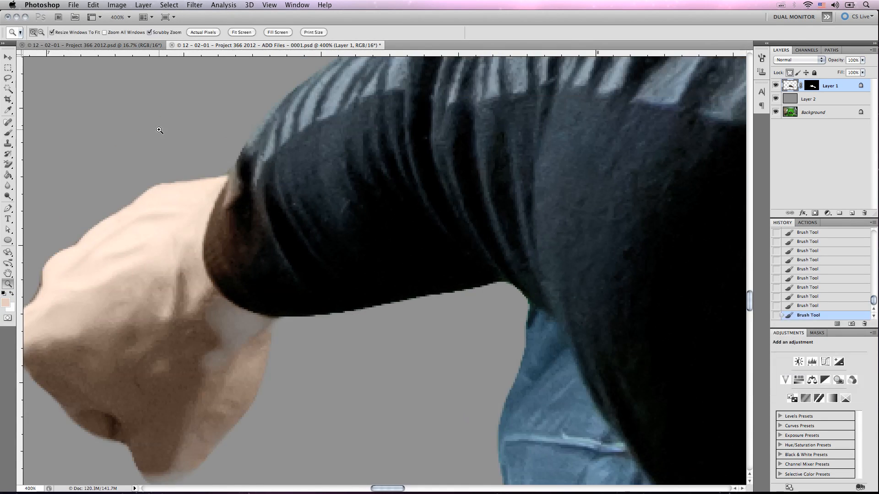
{"action": "key", "text": "bracketleft"}
{"action": "key", "text": "bracketleft"}
{"action": "left_click", "coordinate": [270, 236], "text": "alt"}
{"action": "left_click_drag", "start_coordinate": [233, 192], "coordinate": [227, 251]}
{"action": "left_click", "coordinate": [167, 275], "text": "alt"}
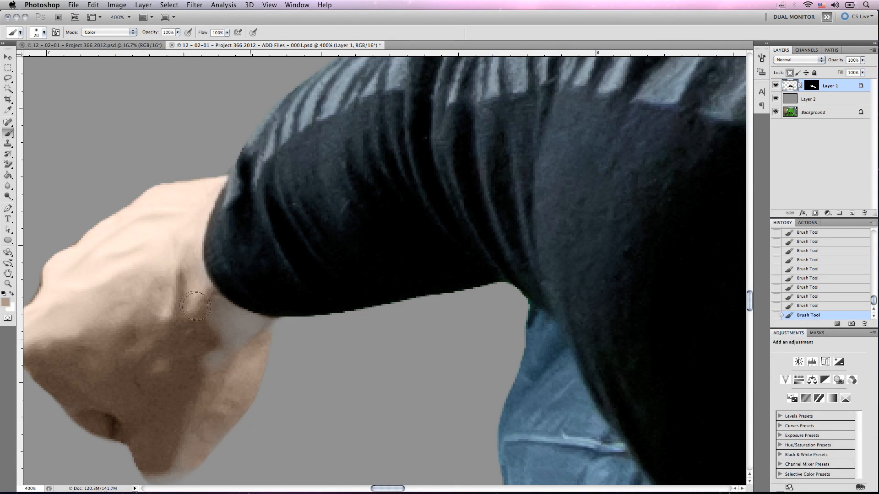
- Examine the whole recolored cutout against the gray layer for remaining green edges
{"action": "key", "text": "z"}
{"action": "left_click", "coordinate": [234, 433], "text": "alt"}
{"action": "left_click", "coordinate": [233, 433], "text": "alt"}
{"action": "left_click", "coordinate": [234, 433], "text": "alt"}
{"action": "left_click", "coordinate": [233, 433], "text": "alt"}
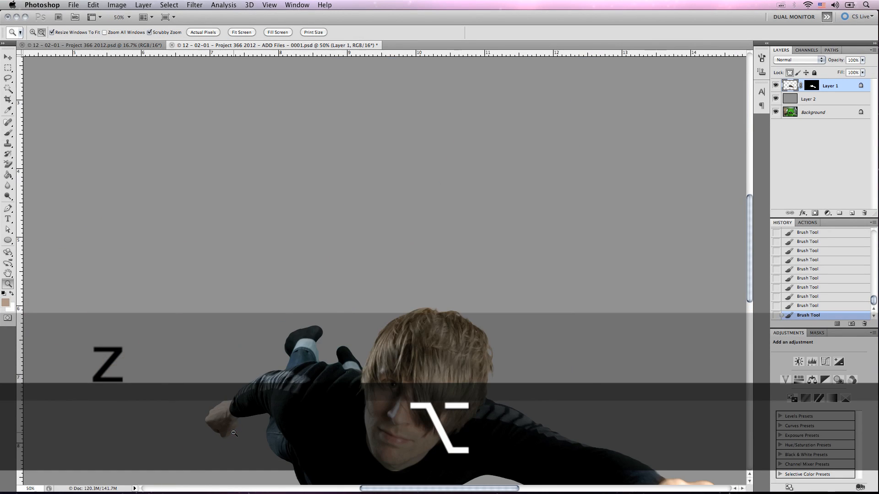
{"action": "left_click", "coordinate": [234, 433], "text": "alt"}
{"action": "left_click", "coordinate": [234, 433], "text": "alt"}
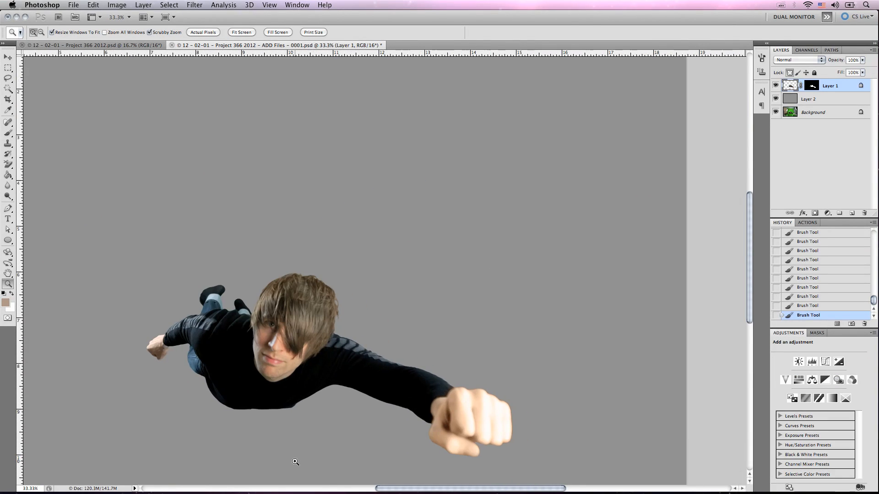
{"action": "left_click", "coordinate": [250, 413]}
{"action": "scroll", "coordinate": [250, 413], "scroll_direction": "left", "scroll_amount": 1}
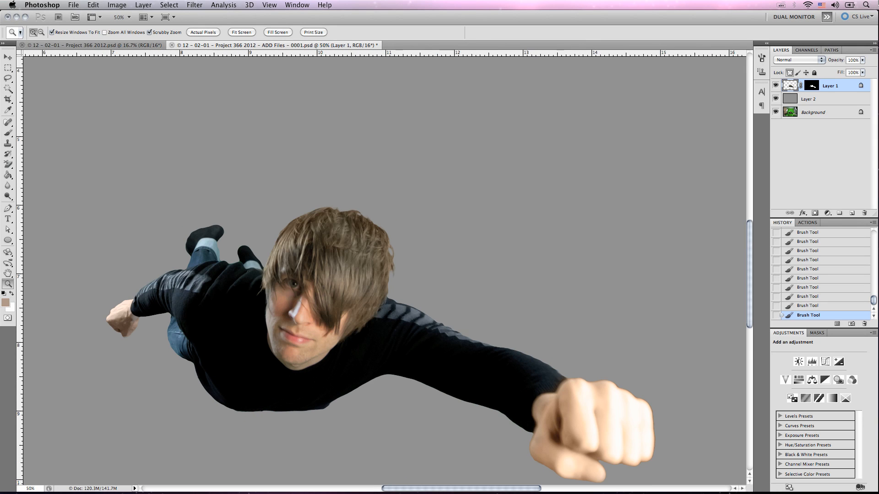
{"action": "scroll", "coordinate": [592, 171], "scroll_direction": "down", "scroll_amount": 5}
{"action": "scroll", "coordinate": [592, 171], "scroll_direction": "left", "scroll_amount": 3}
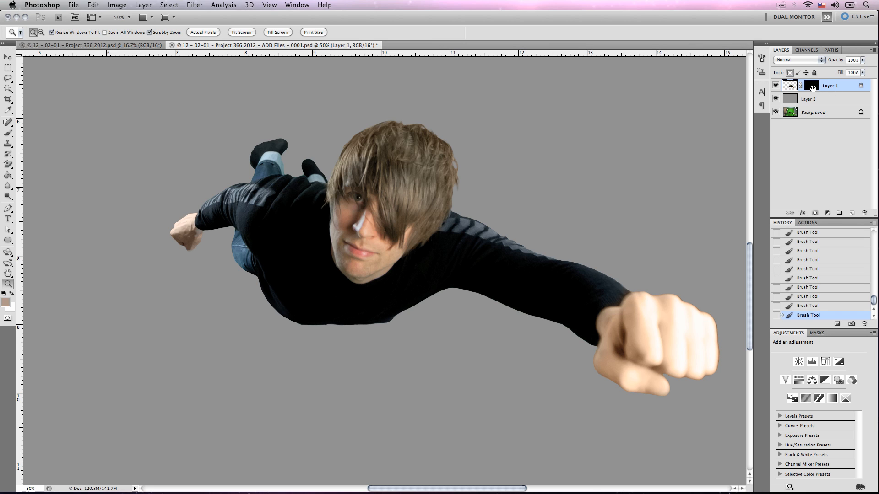
- Load Layer 1's mask as a selection, copy the man's image and paste it into the staircase document
{"action": "key", "text": "super"}
{"action": "left_click", "coordinate": [812, 87], "text": "super"}
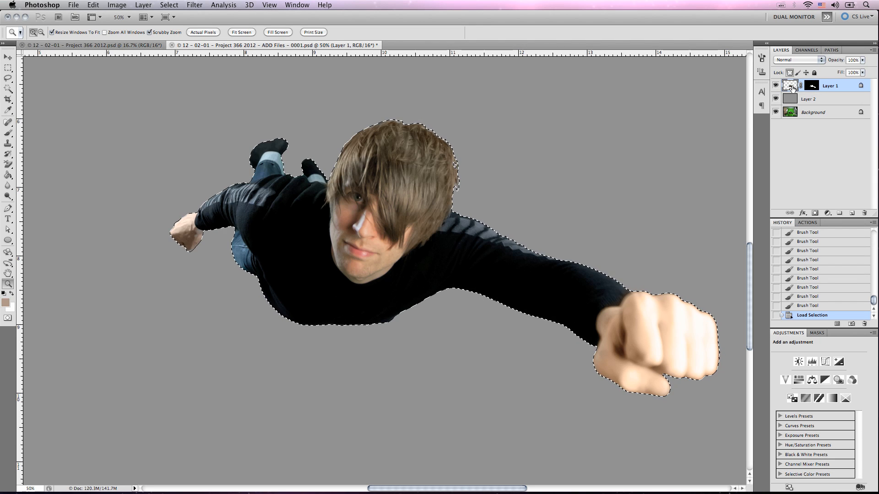
{"action": "left_click", "coordinate": [793, 87]}
{"action": "key", "text": "super+c"}
{"action": "left_click", "coordinate": [123, 45]}
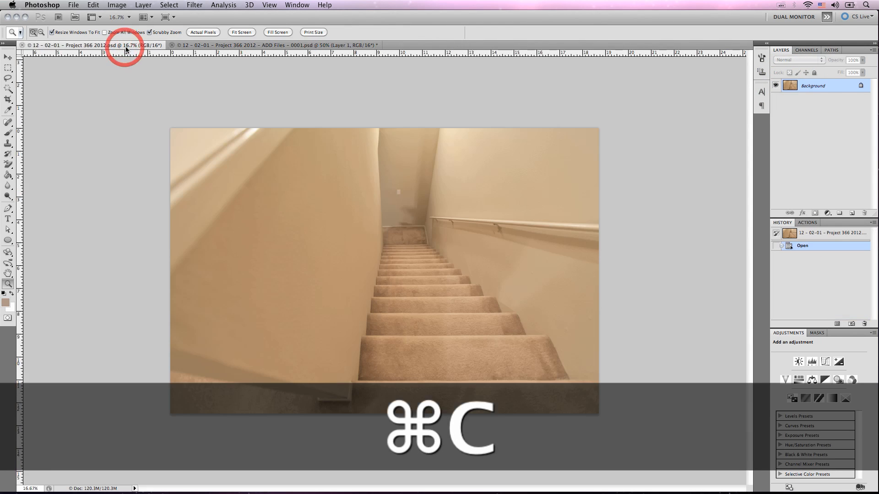
{"action": "key", "text": "super+v"}
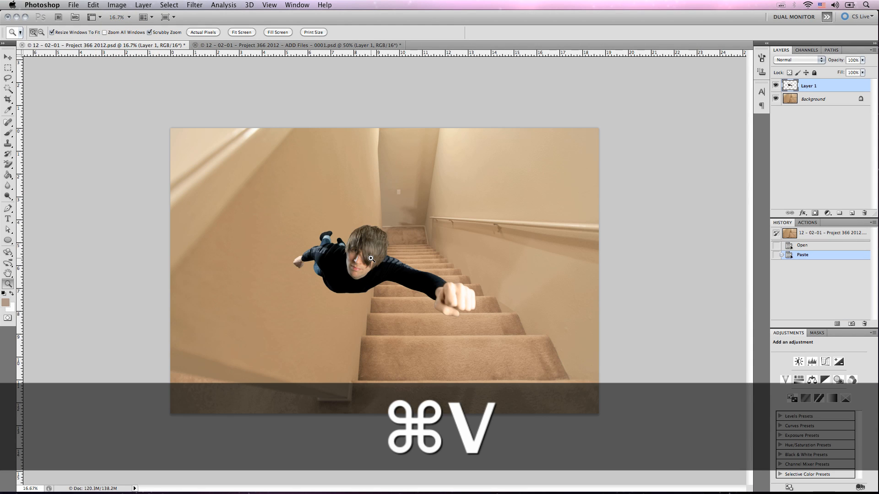
- Position the pasted man over the upper end of the staircase, with his feet in front of the back wall
{"action": "key", "text": "v"}
{"action": "left_click_drag", "start_coordinate": [369, 260], "coordinate": [435, 237]}
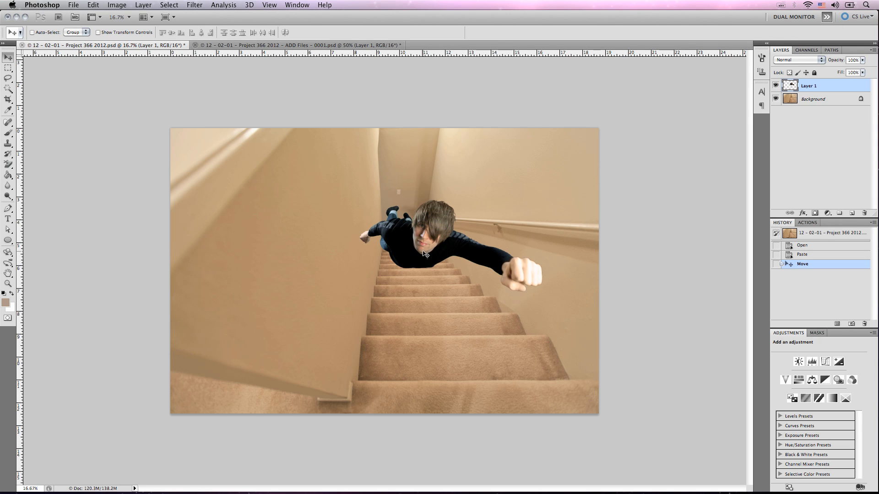
{"action": "key", "text": "z"}
{"action": "left_click", "coordinate": [406, 259]}
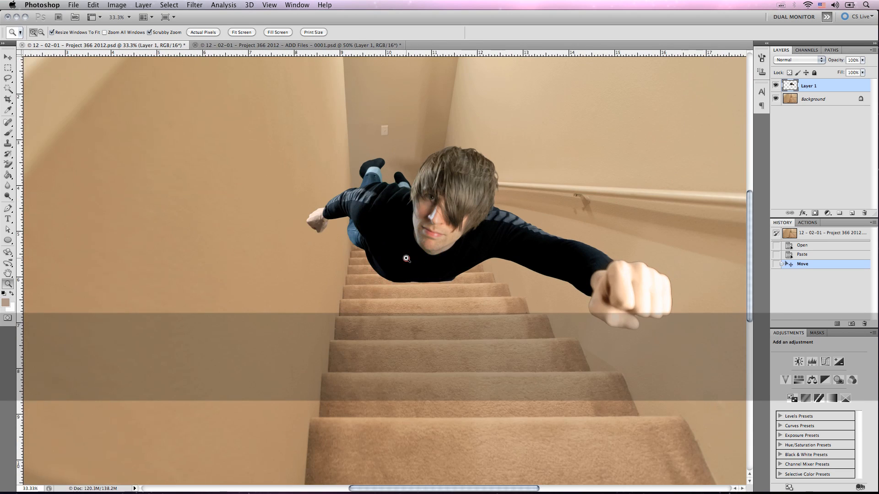
{"action": "left_click", "coordinate": [406, 259]}
{"action": "scroll", "coordinate": [406, 259], "scroll_direction": "right", "scroll_amount": 3}
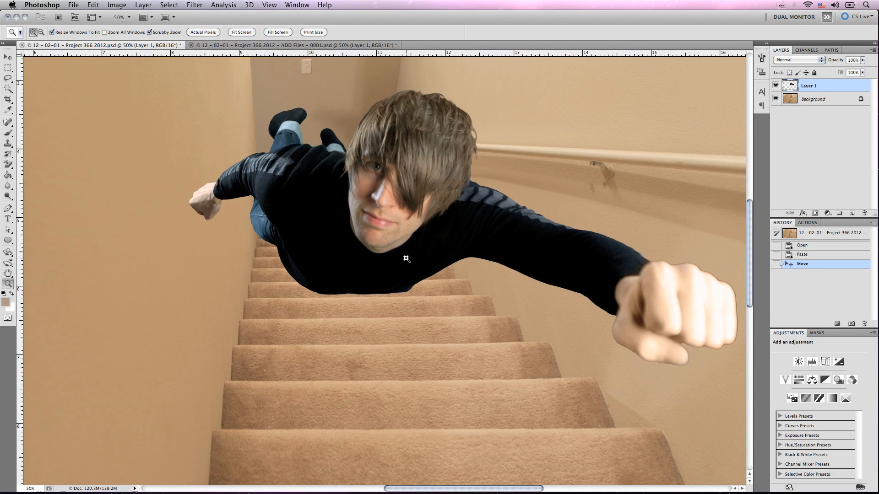
{"action": "key", "text": "z"}
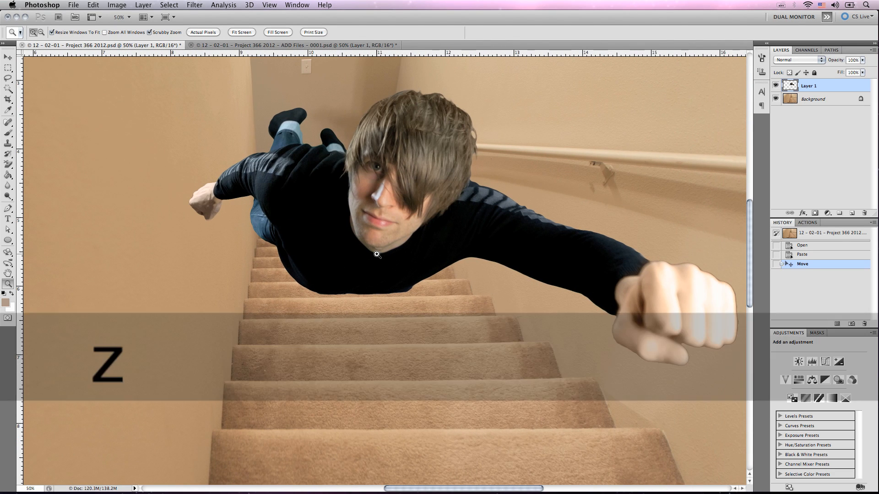
{"action": "key", "text": "z"}
{"action": "key", "text": "alt"}
{"action": "left_click", "coordinate": [377, 255], "text": "alt"}
{"action": "left_click", "coordinate": [377, 254], "text": "alt"}
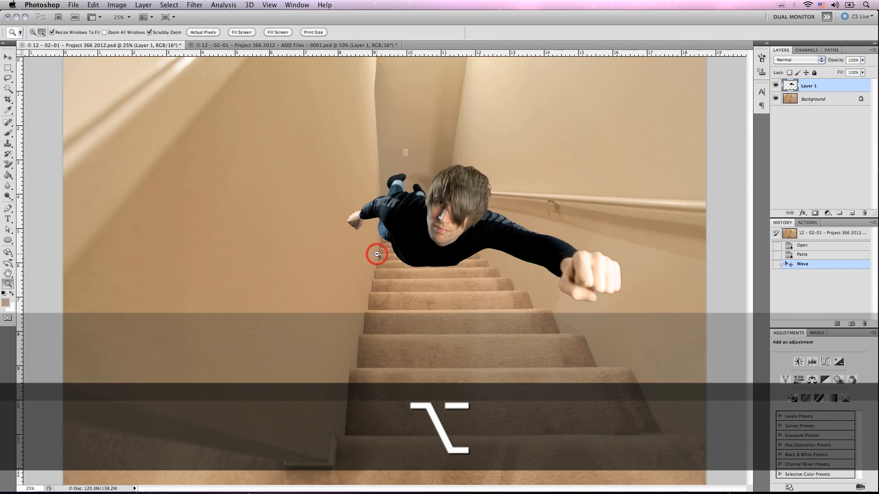
{"action": "left_click", "coordinate": [377, 255], "text": "alt"}
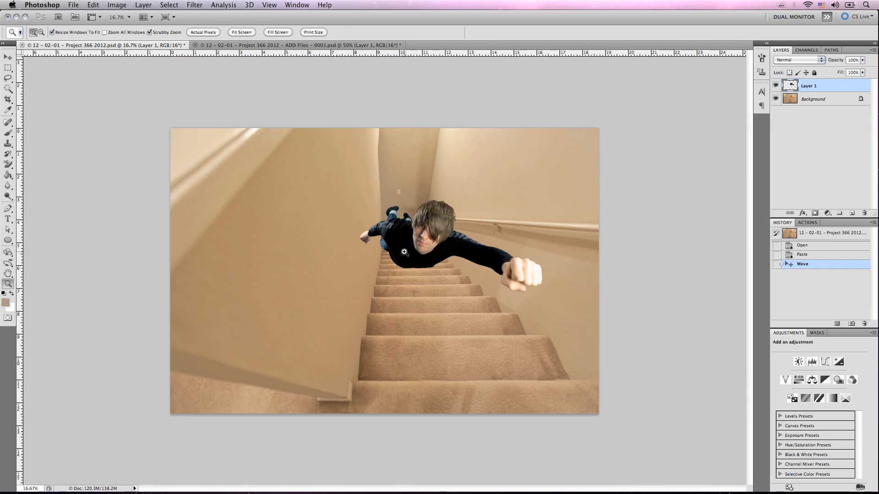
{"action": "key", "text": "v"}
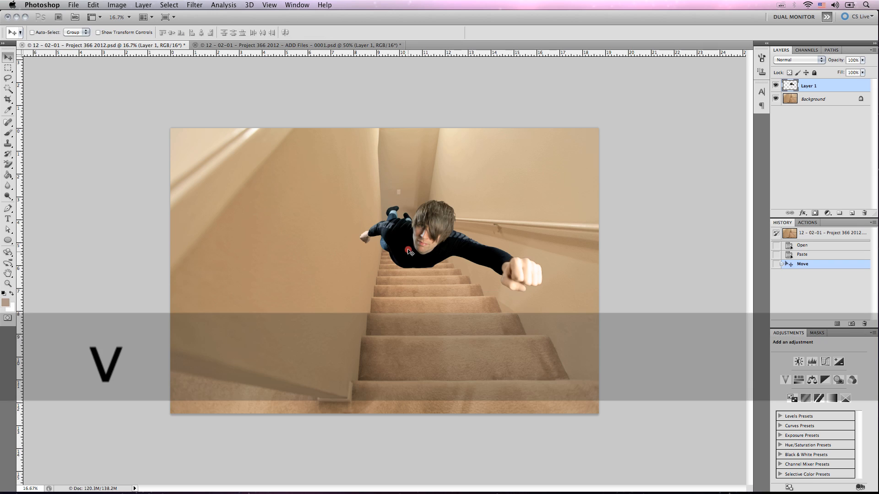
{"action": "left_click_drag", "start_coordinate": [405, 252], "coordinate": [415, 232]}
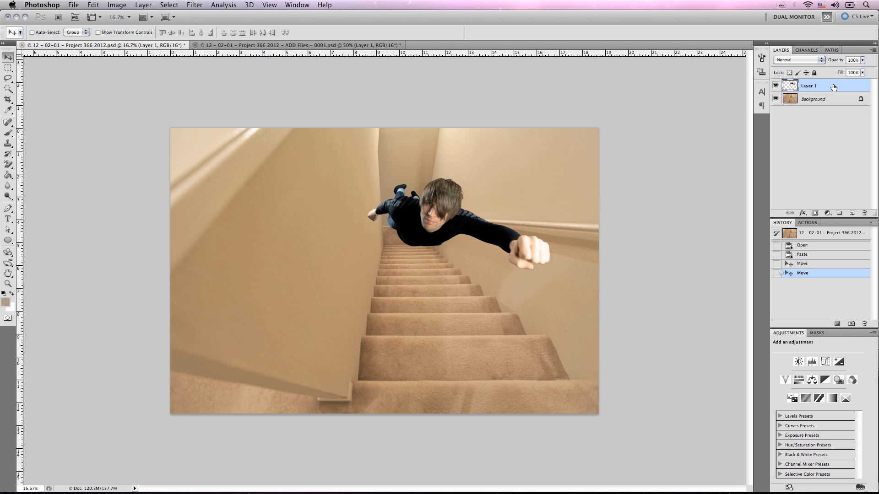
- Duplicate the man's layer and apply a Radial Blur to the copy with amount 59, Zoom method and Good quality
{"action": "key", "text": "super+j"}
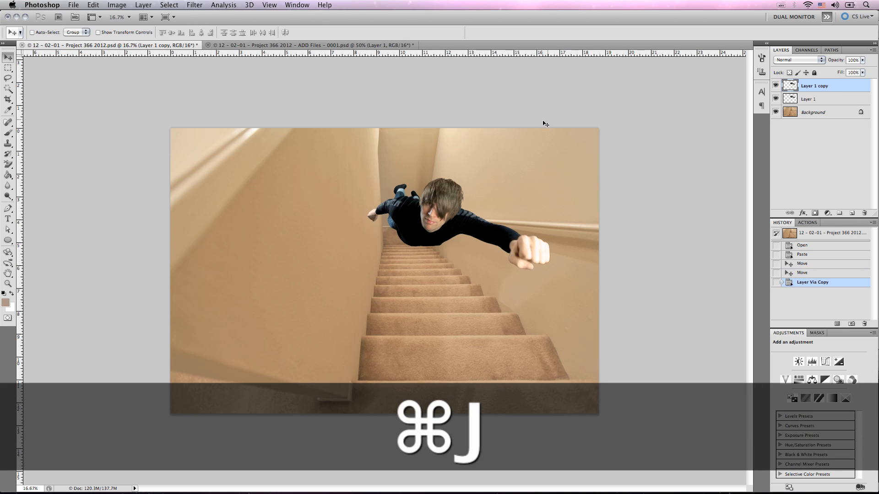
{"action": "left_click", "coordinate": [197, 5]}
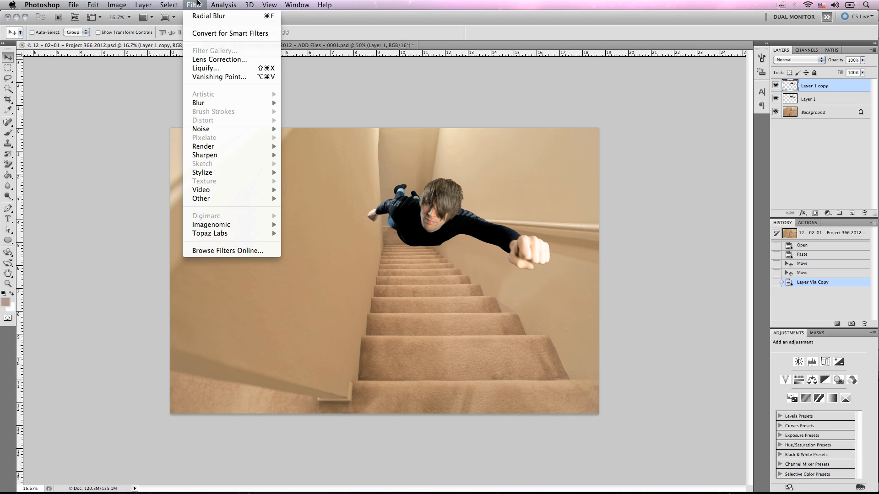
{"action": "mouse_move", "coordinate": [231, 102]}
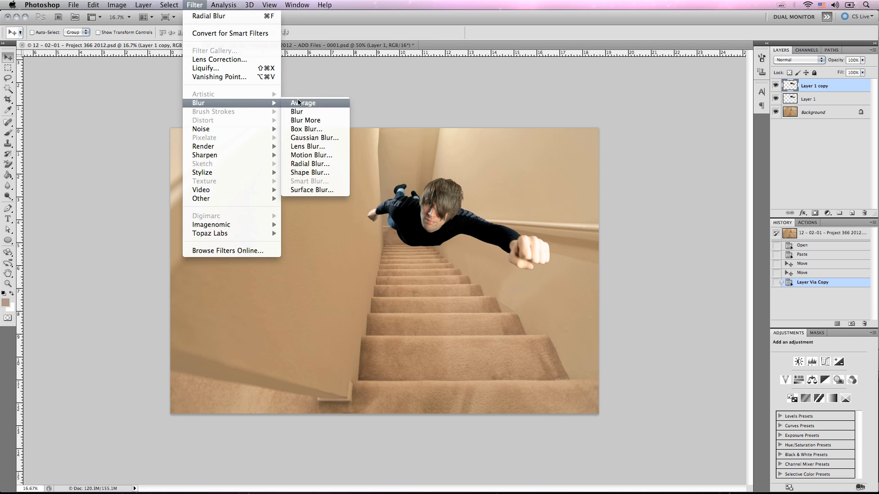
{"action": "left_click", "coordinate": [311, 163]}
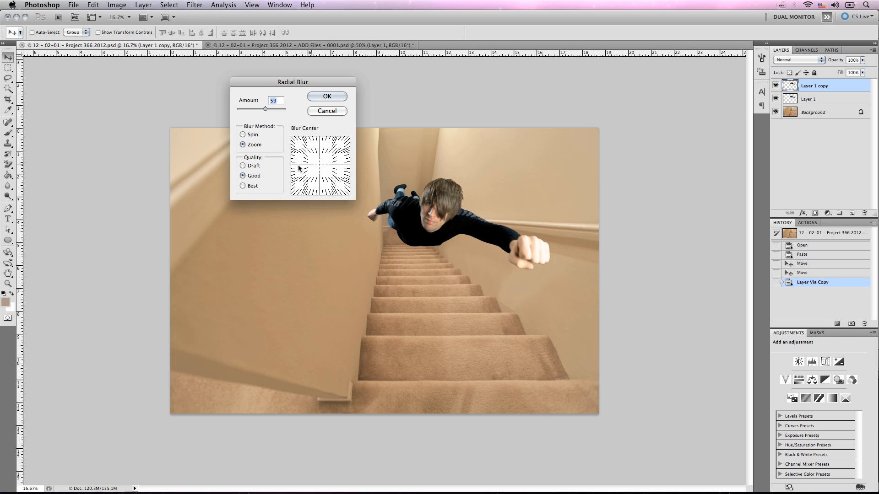
{"action": "left_click", "coordinate": [327, 97]}
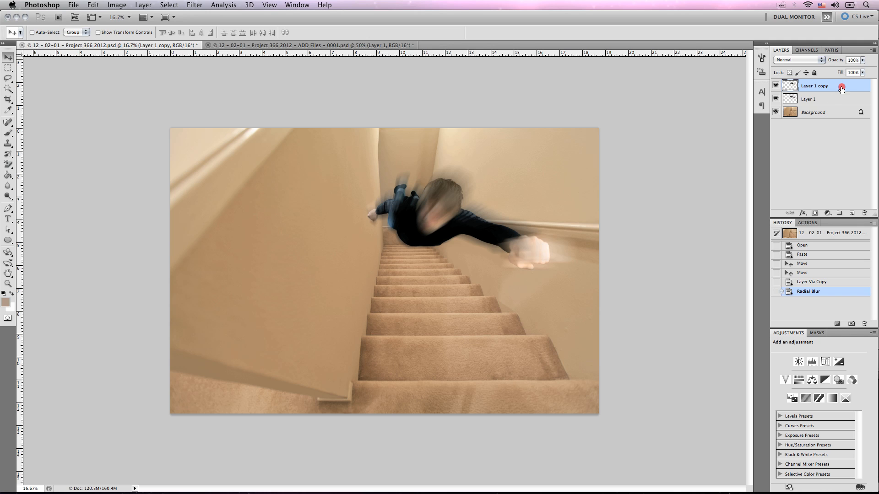
- Place the blurred copy beneath the sharp man, offset it slightly, and scale it to about 95% width and 92% height
{"action": "left_click_drag", "start_coordinate": [842, 88], "coordinate": [843, 101]}
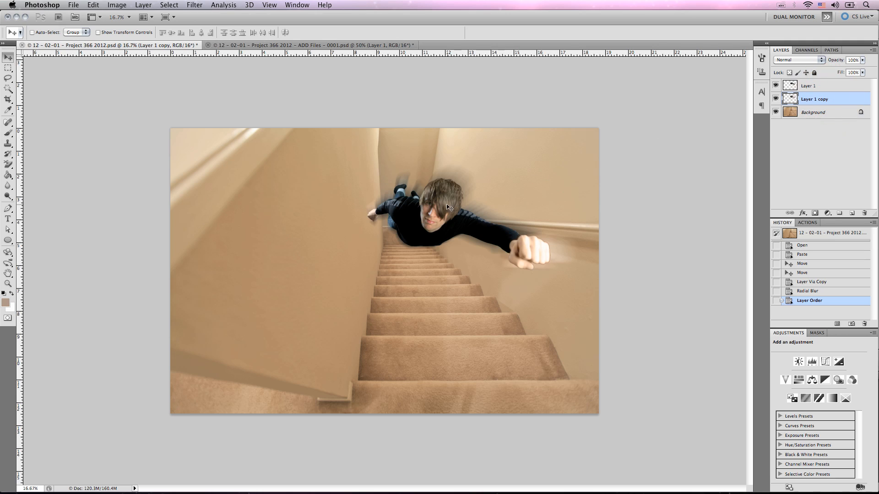
{"action": "left_click_drag", "start_coordinate": [438, 219], "coordinate": [431, 222]}
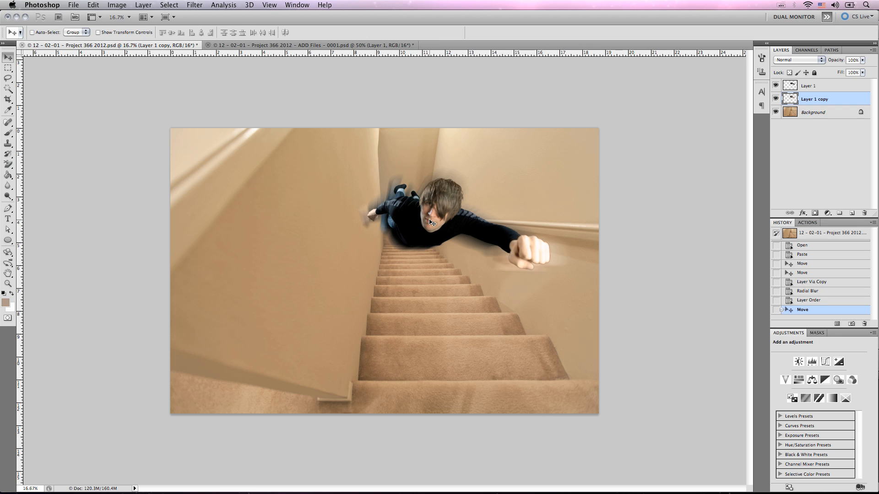
{"action": "key", "text": "super+t"}
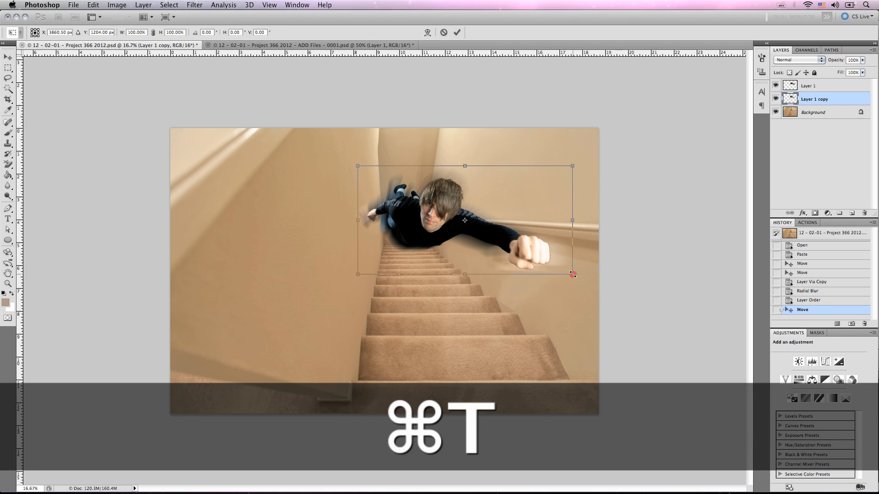
{"action": "left_click_drag", "start_coordinate": [573, 274], "coordinate": [563, 268]}
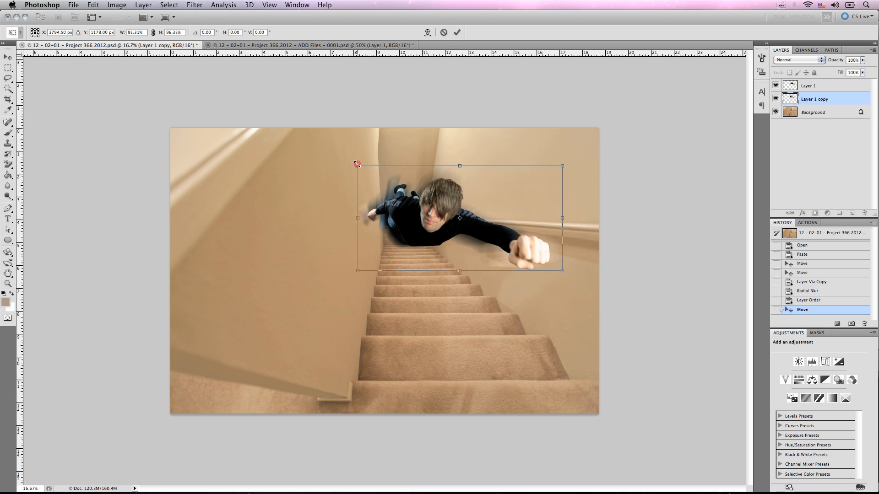
{"action": "left_click_drag", "start_coordinate": [358, 166], "coordinate": [358, 169]}
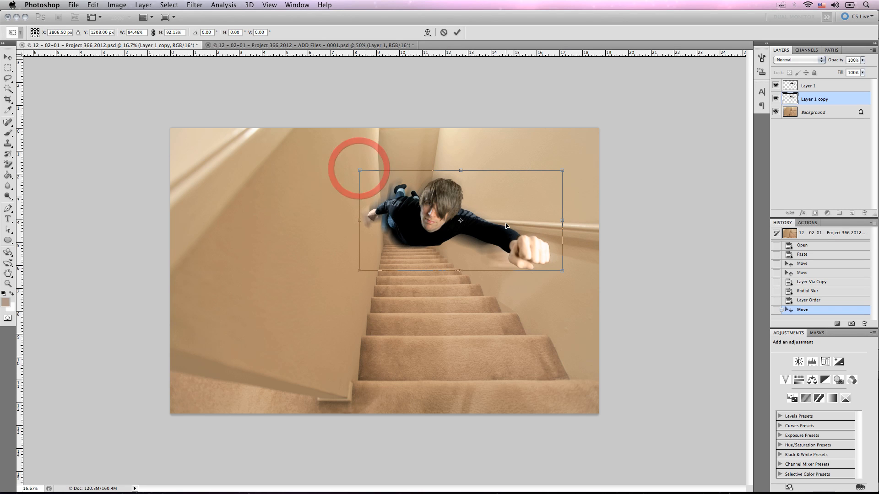
{"action": "left_click_drag", "start_coordinate": [561, 270], "coordinate": [563, 271]}
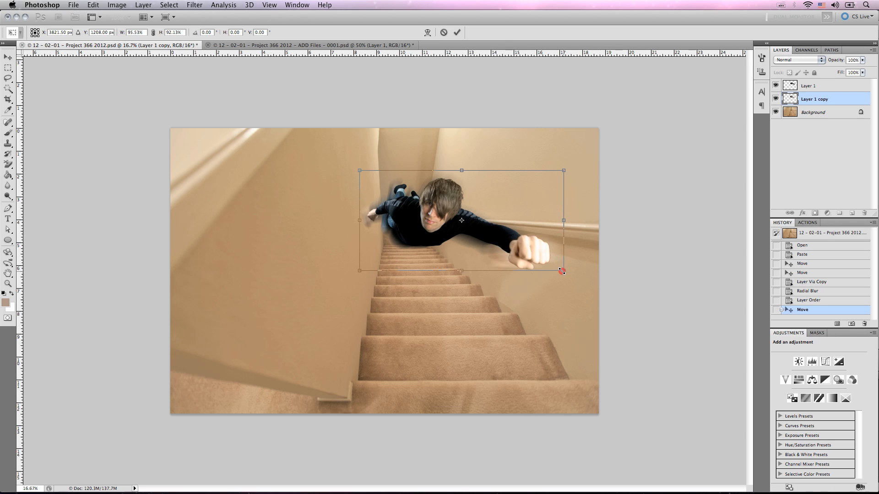
- Warp the blurred copy slightly along the man's lower torso and apply the transformation
{"action": "right_click", "coordinate": [475, 246]}
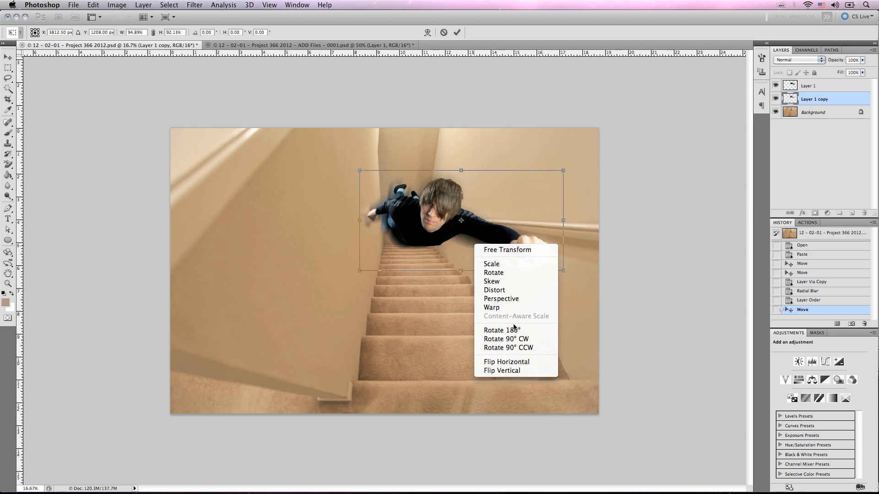
{"action": "left_click", "coordinate": [513, 307]}
{"action": "left_click_drag", "start_coordinate": [439, 245], "coordinate": [443, 243]}
{"action": "key", "text": "Return"}
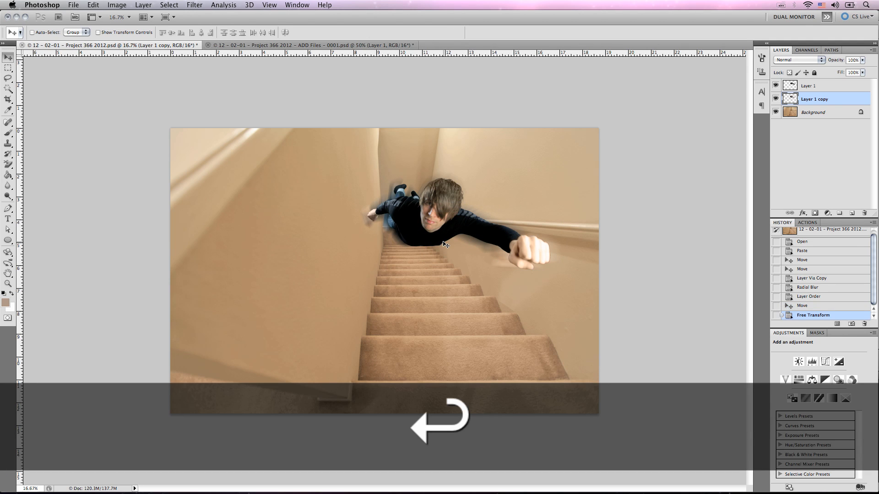
- Add a black Outer Glow with Normal blend mode to the sharp man on Layer 1
{"action": "left_click", "coordinate": [851, 87]}
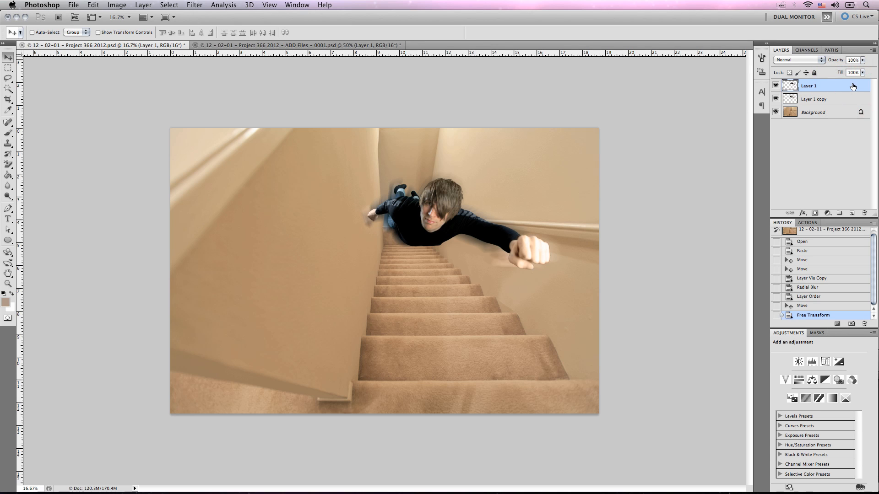
{"action": "double_click", "coordinate": [852, 87]}
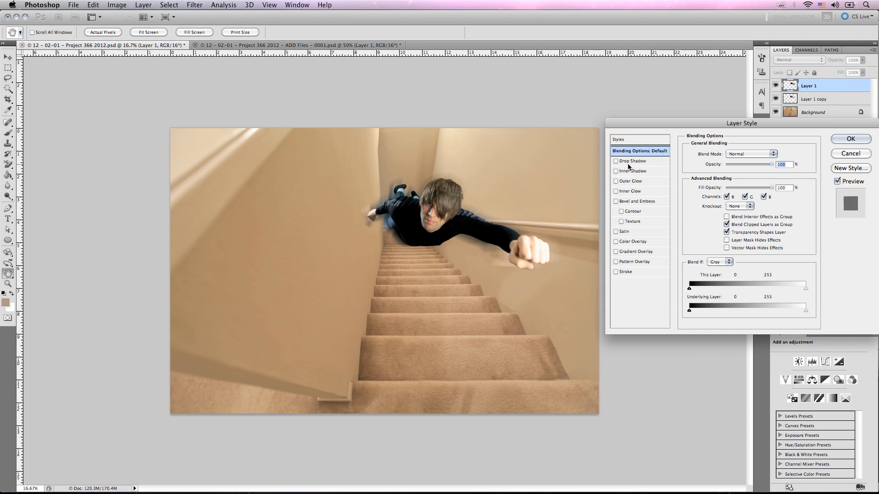
{"action": "left_click", "coordinate": [631, 181]}
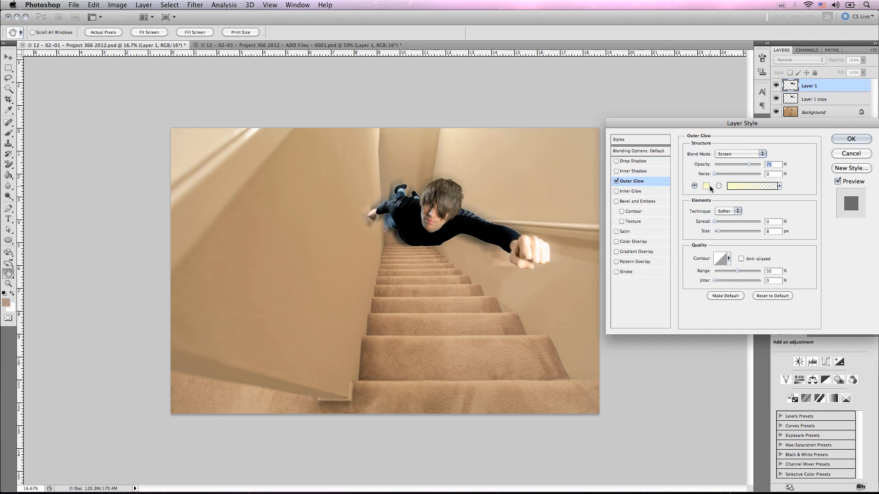
{"action": "left_click", "coordinate": [706, 186]}
{"action": "left_click_drag", "start_coordinate": [421, 142], "coordinate": [216, 250]}
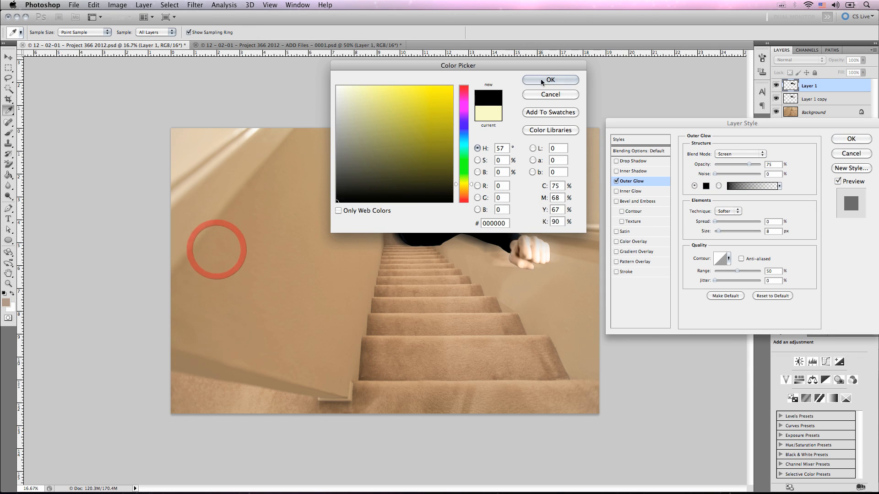
{"action": "left_click", "coordinate": [556, 78]}
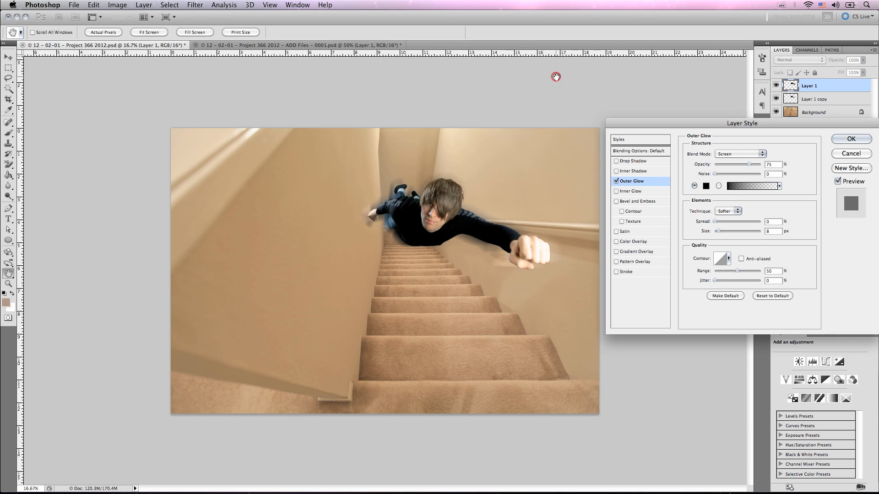
{"action": "left_click", "coordinate": [763, 154]}
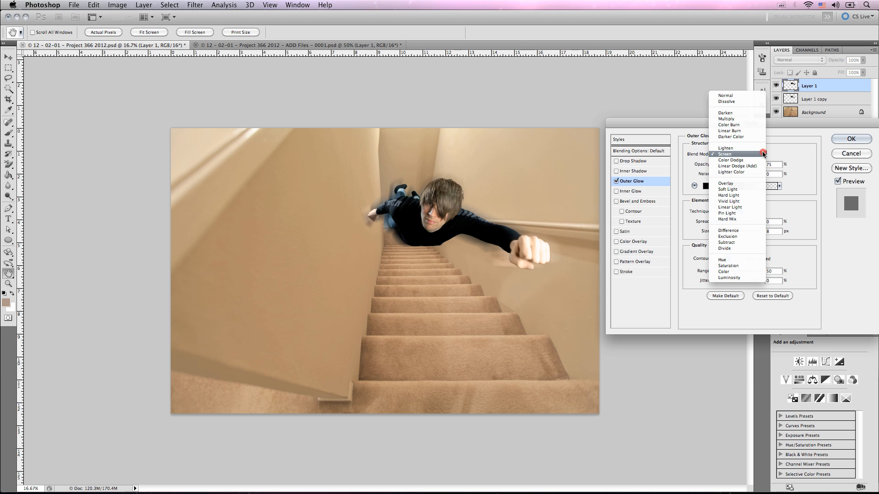
{"action": "left_click", "coordinate": [754, 96]}
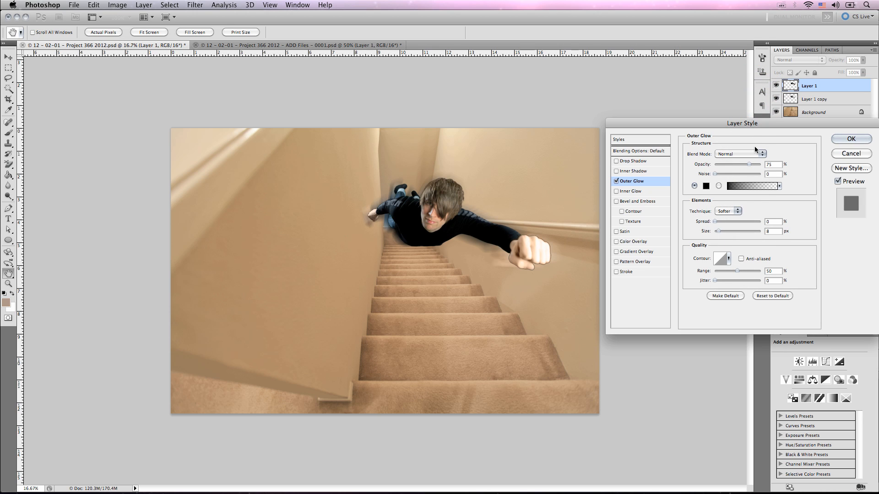
- Set the outer glow's size to 16 px and its opacity to 15%, and apply the layer style
{"action": "left_click", "coordinate": [727, 231]}
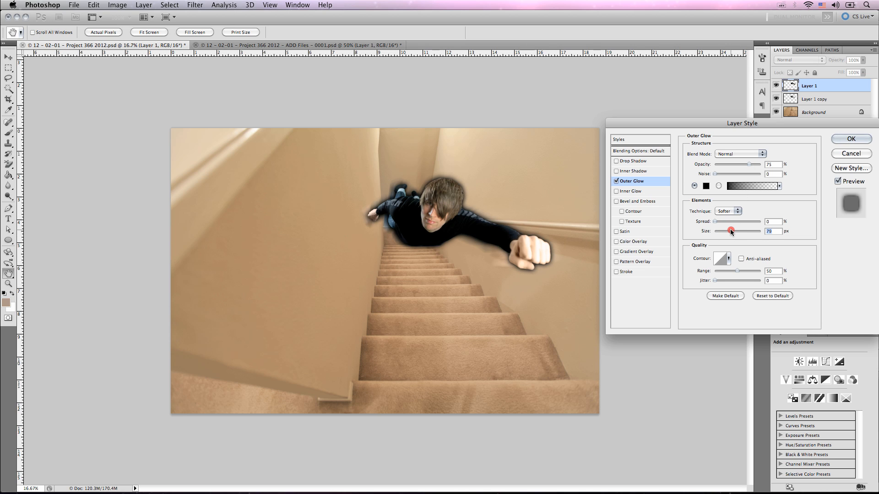
{"action": "left_click_drag", "start_coordinate": [730, 229], "coordinate": [720, 232]}
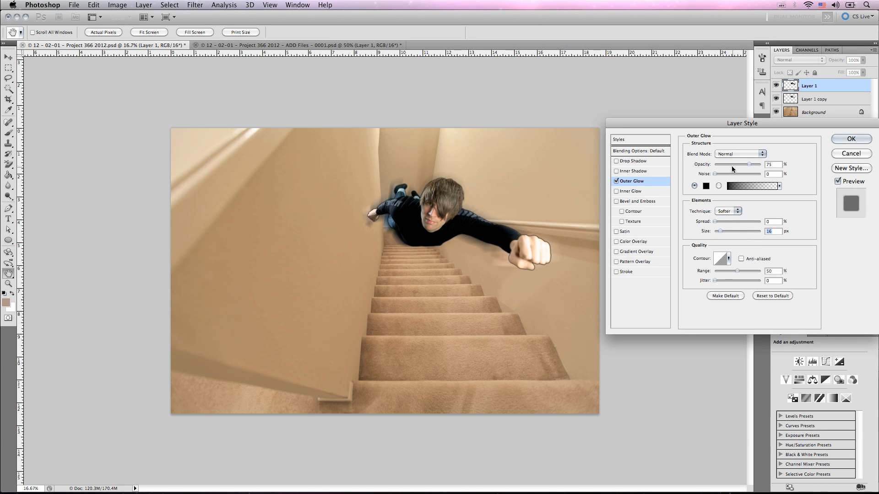
{"action": "mouse_move", "coordinate": [732, 165]}
{"action": "left_mouse_down"}
{"action": "mouse_move", "coordinate": [723, 164]}
{"action": "mouse_move", "coordinate": [744, 163]}
{"action": "mouse_move", "coordinate": [708, 165]}
{"action": "mouse_move", "coordinate": [722, 165]}
{"action": "left_mouse_up"}
{"action": "left_click", "coordinate": [717, 163]}
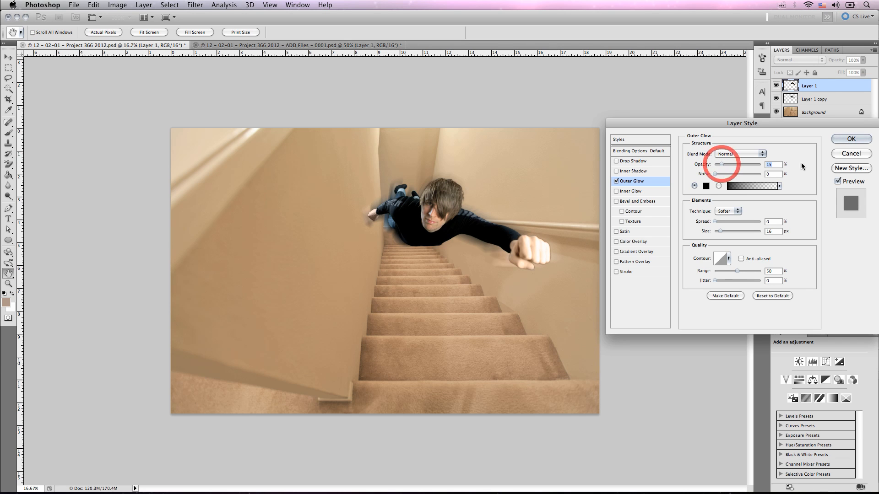
{"action": "left_click", "coordinate": [833, 139]}
- Add a layer mask to Layer 1 and try masking the outer glow with the brush
{"action": "key", "text": "z"}
{"action": "left_click", "coordinate": [445, 214]}
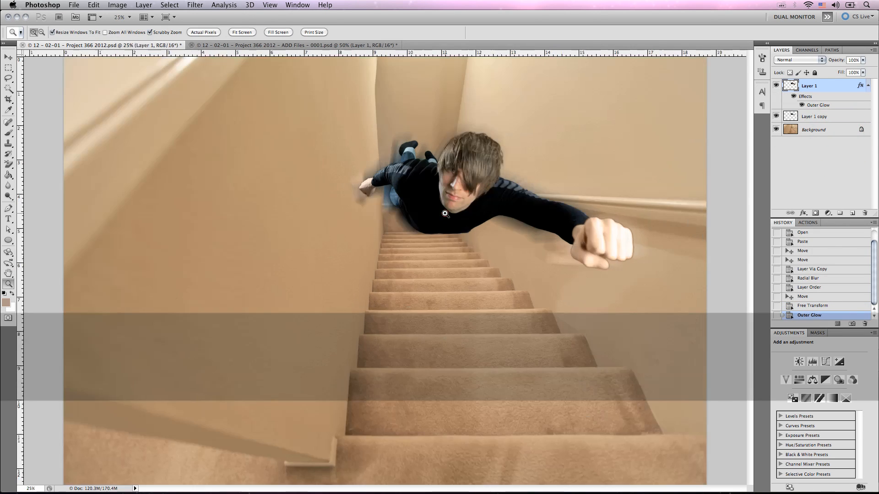
{"action": "left_click", "coordinate": [445, 214]}
{"action": "left_click", "coordinate": [445, 213]}
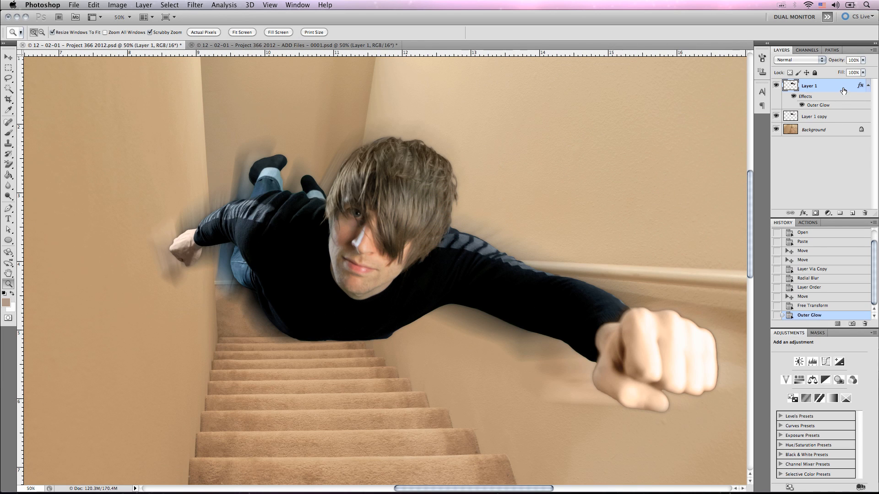
{"action": "left_click", "coordinate": [816, 213]}
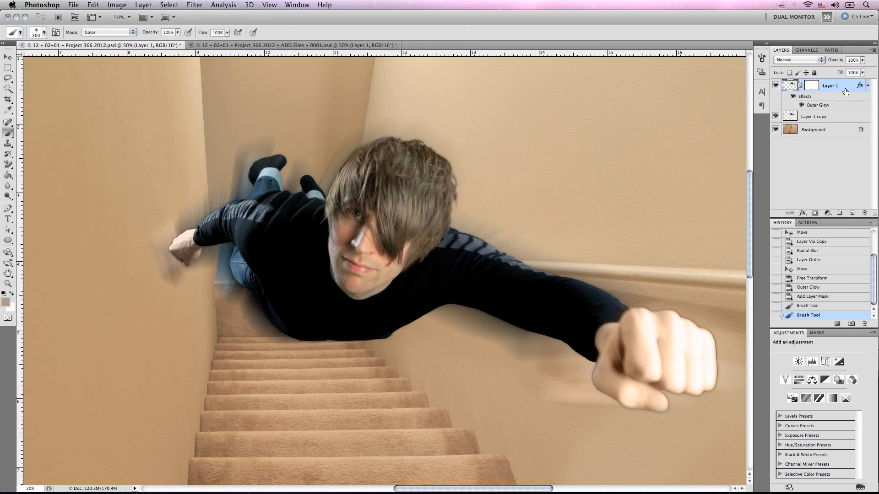
- Duplicate Layer 1 and merge the duplicate with a new empty layer to rasterize its outer glow
{"action": "key", "text": "super+j"}
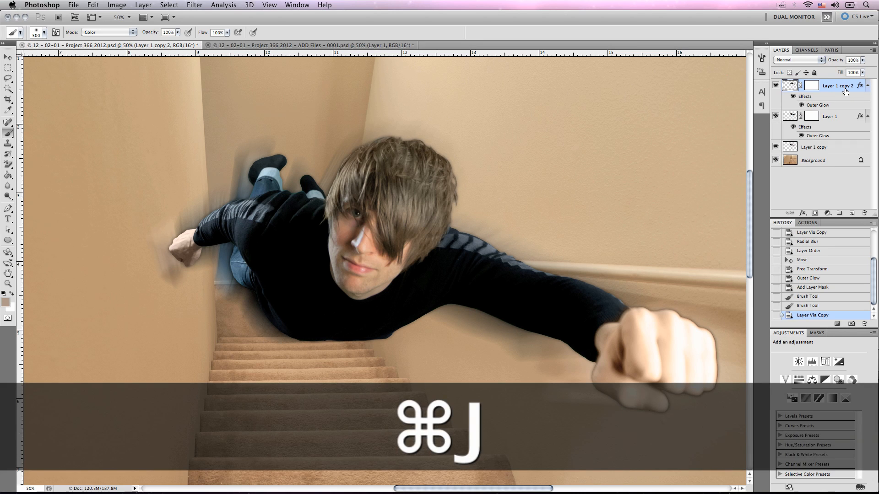
{"action": "key", "text": "super+shift+n"}
{"action": "key", "text": "Return"}
{"action": "left_click", "coordinate": [844, 98], "text": "shift"}
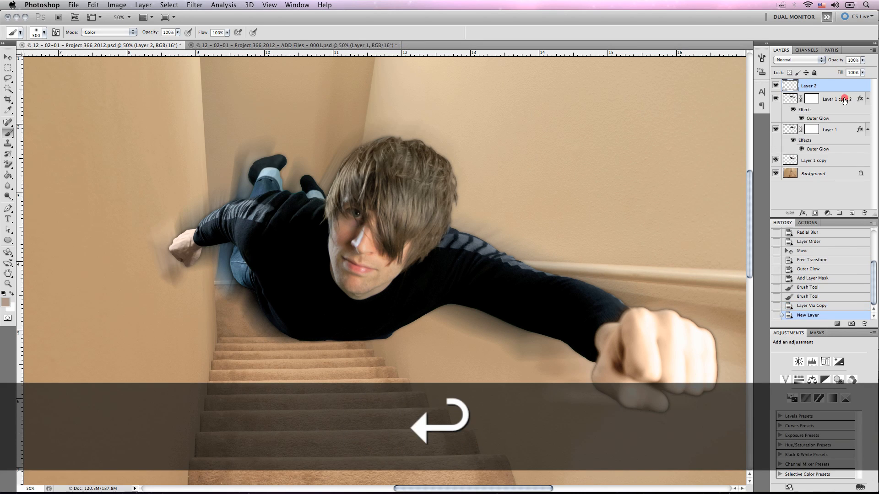
{"action": "right_click", "coordinate": [844, 99]}
{"action": "left_click", "coordinate": [819, 285]}
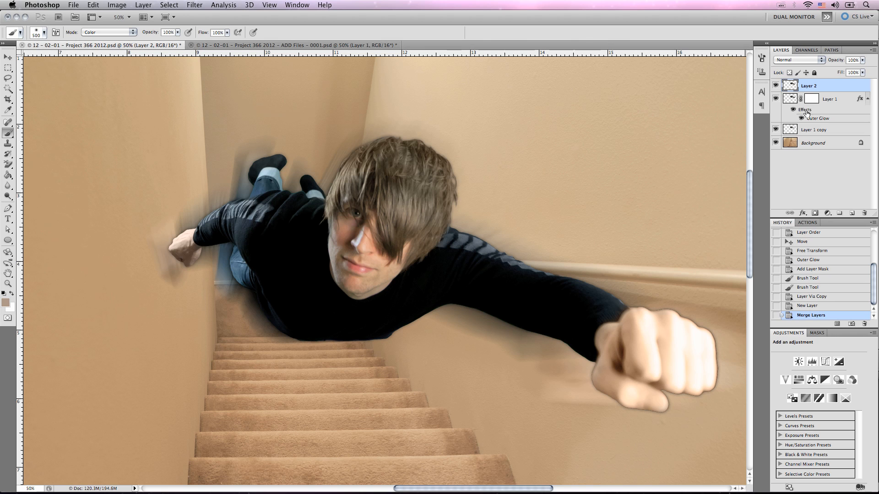
- Clear the layer style from Layer 1 and delete its layer mask
{"action": "right_click", "coordinate": [814, 112]}
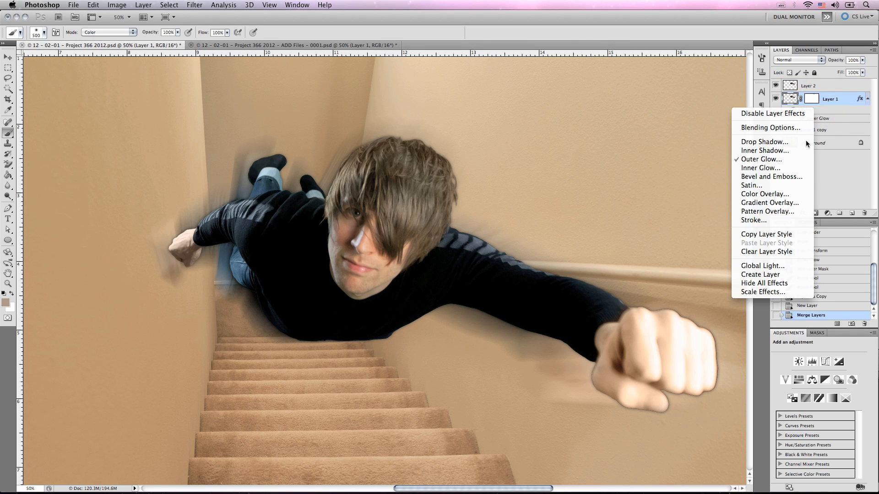
{"action": "left_click", "coordinate": [788, 252]}
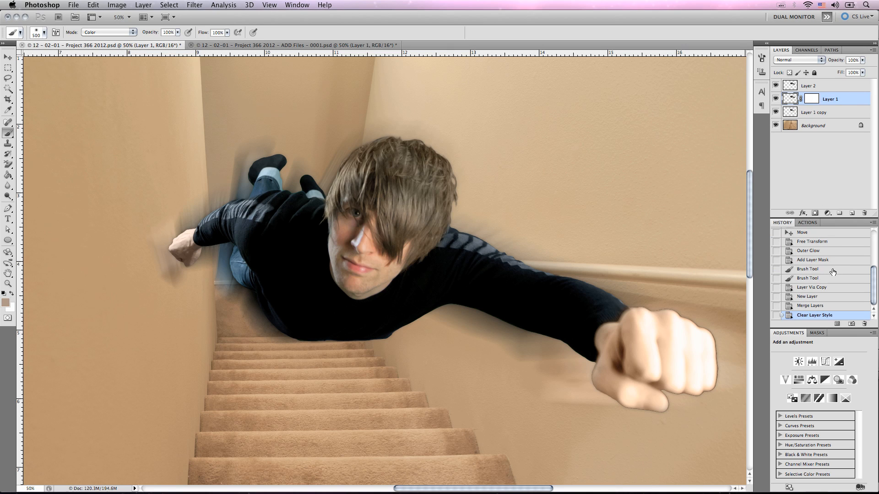
{"action": "left_click_drag", "start_coordinate": [811, 99], "coordinate": [859, 214]}
{"action": "left_click", "coordinate": [408, 170]}
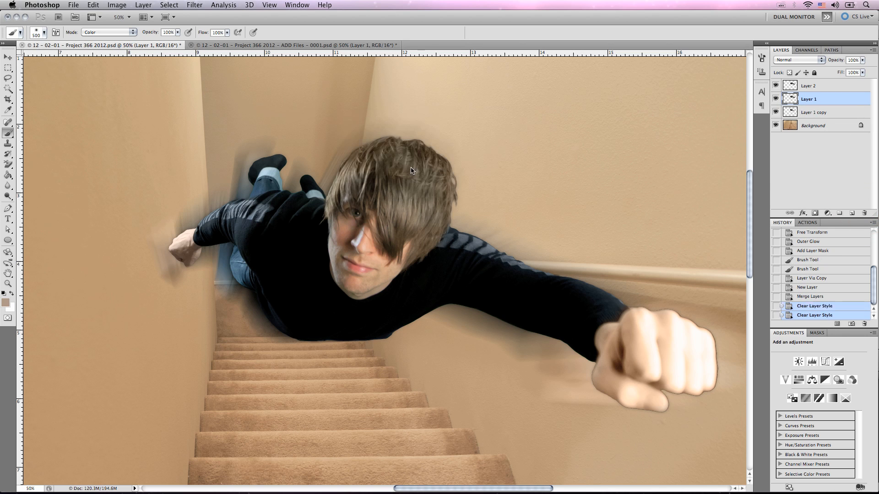
- Add a layer mask to Layer 2 and paint black over the front fist with the 500 px brush to hide its dark glow
{"action": "left_click", "coordinate": [839, 89]}
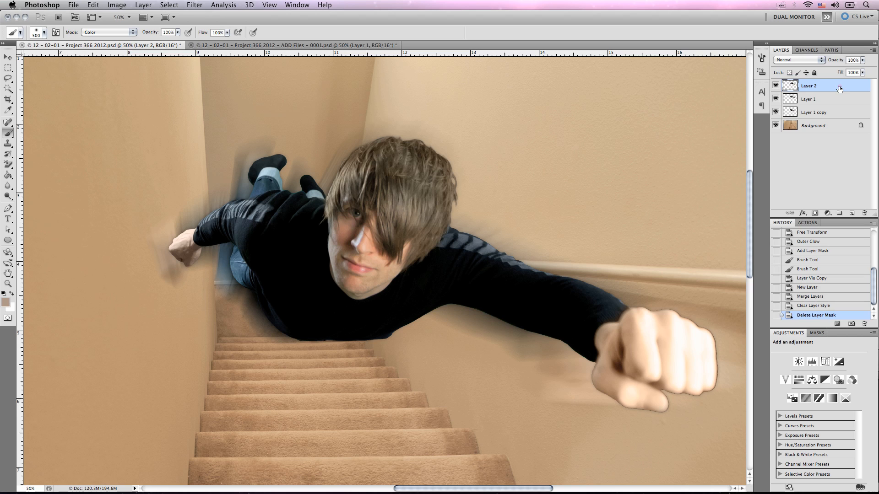
{"action": "left_click", "coordinate": [815, 212]}
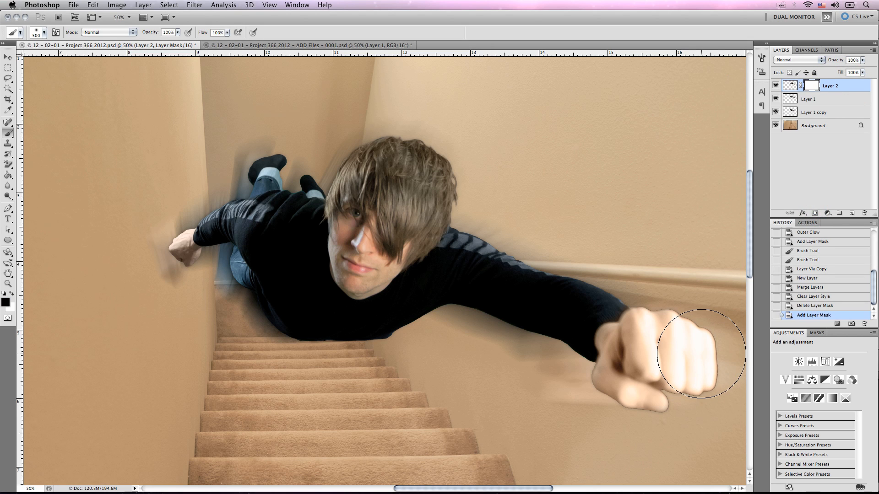
{"action": "mouse_move", "coordinate": [675, 390]}
{"action": "left_mouse_down"}
{"action": "mouse_move", "coordinate": [650, 396]}
{"action": "mouse_move", "coordinate": [701, 385]}
{"action": "mouse_move", "coordinate": [701, 350]}
{"action": "left_mouse_up"}
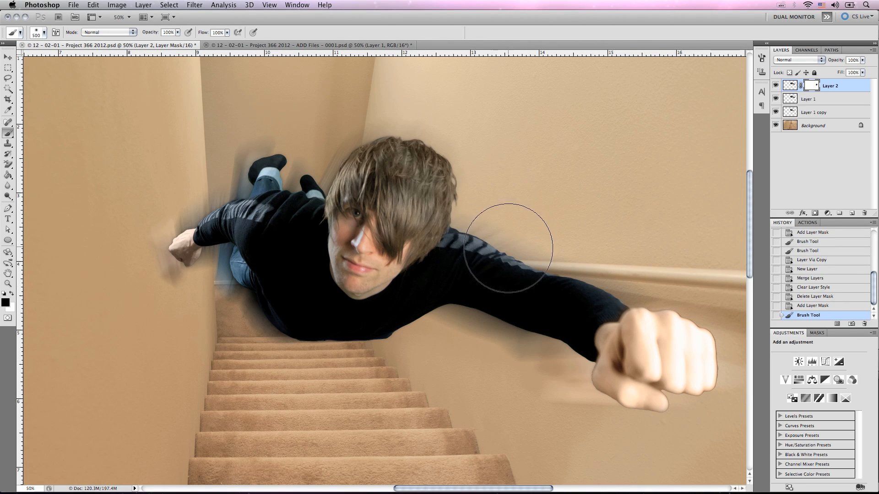
- Paint black on Layer 2's mask with the 500 px brush over the outstretched forearm and front fist to hide the dark glow
{"action": "mouse_move", "coordinate": [640, 378]}
{"action": "left_mouse_down"}
{"action": "mouse_move", "coordinate": [708, 332]}
{"action": "mouse_move", "coordinate": [652, 341]}
{"action": "mouse_move", "coordinate": [648, 326]}
{"action": "mouse_move", "coordinate": [567, 293]}
{"action": "left_mouse_up"}
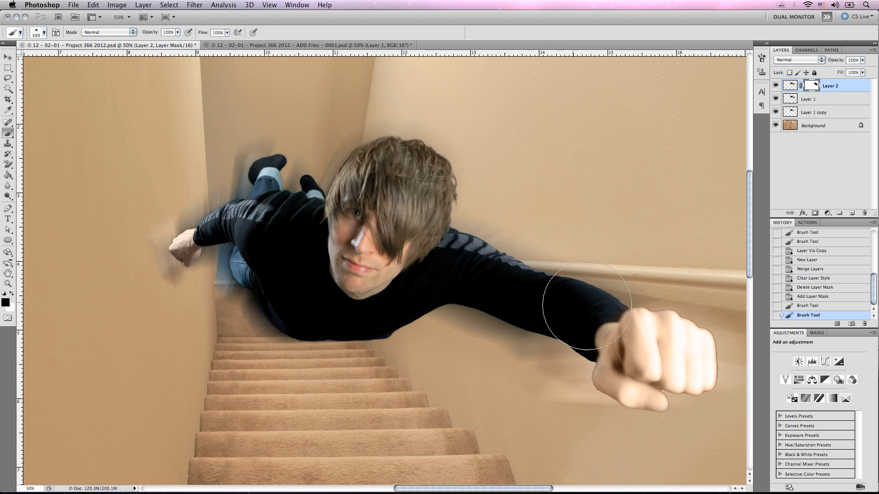
{"action": "left_click", "coordinate": [680, 351]}
{"action": "key", "text": "z"}
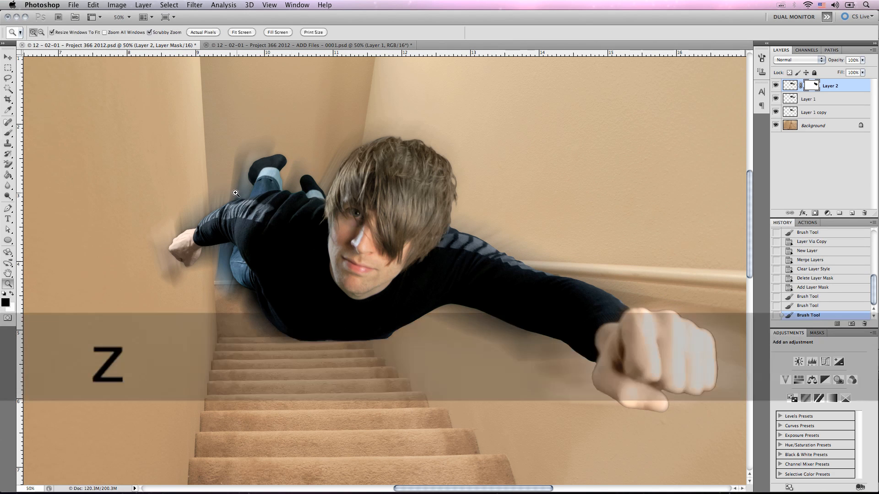
{"action": "left_click", "coordinate": [233, 193], "text": "alt"}
{"action": "left_click", "coordinate": [233, 193], "text": "alt"}
{"action": "left_click", "coordinate": [233, 193], "text": "alt"}
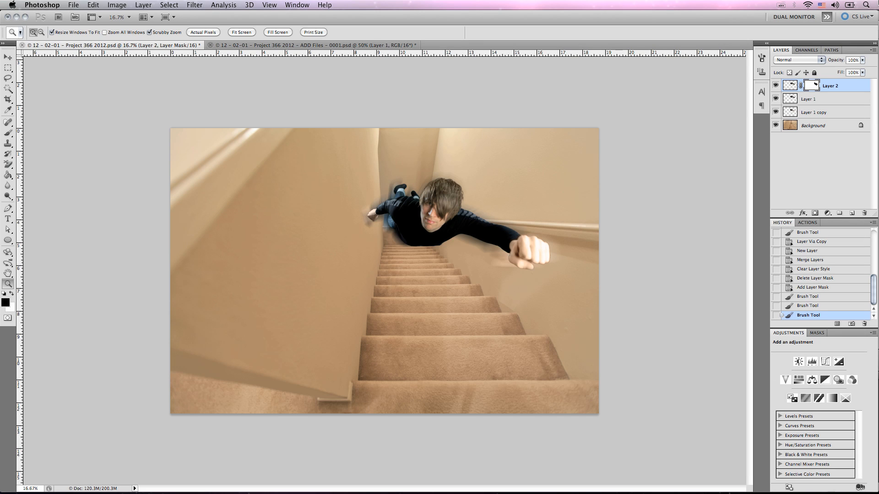
- Duplicate Layer 2 with its mask and merge the copy with a new empty layer to apply the mask
{"action": "left_click", "coordinate": [386, 224]}
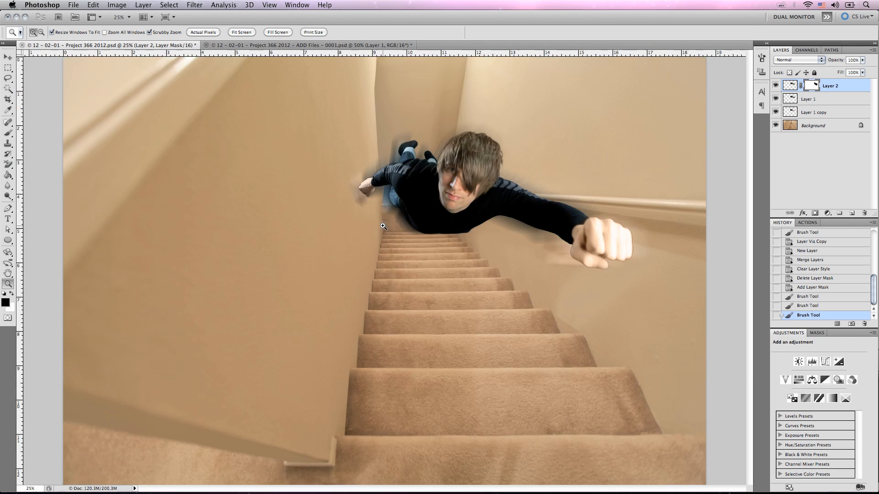
{"action": "left_click", "coordinate": [384, 226]}
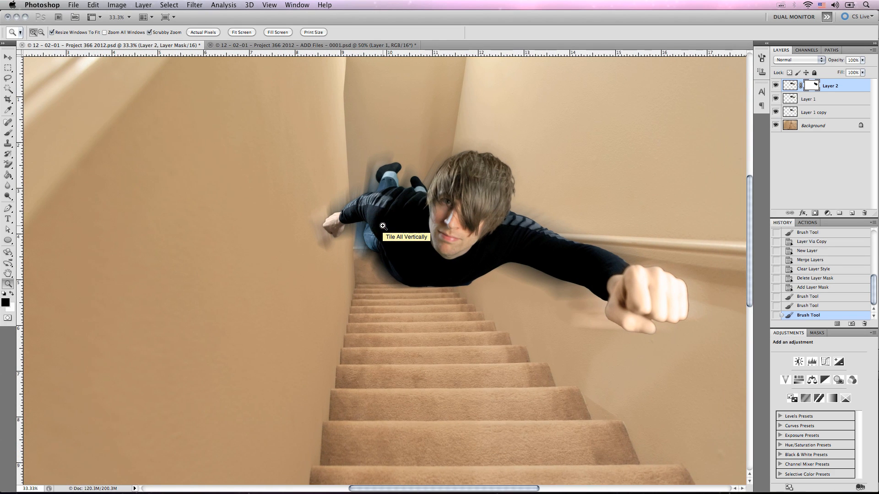
{"action": "left_click", "coordinate": [449, 200]}
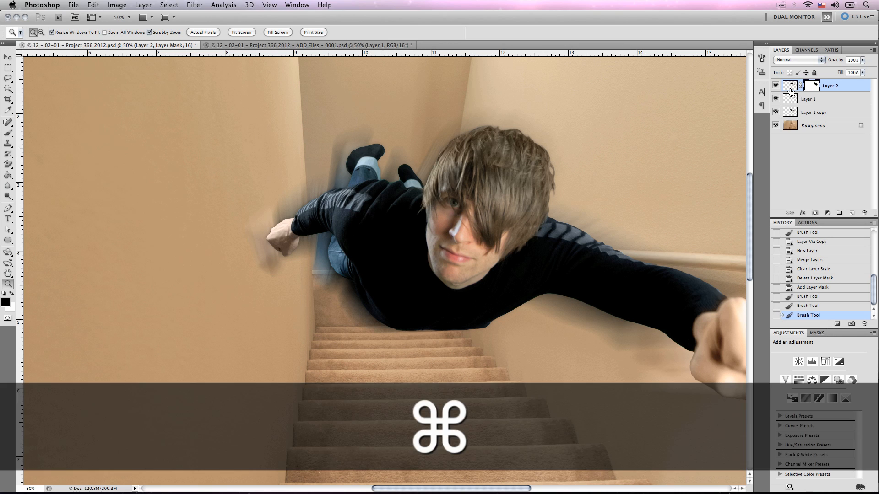
{"action": "left_click", "coordinate": [790, 88]}
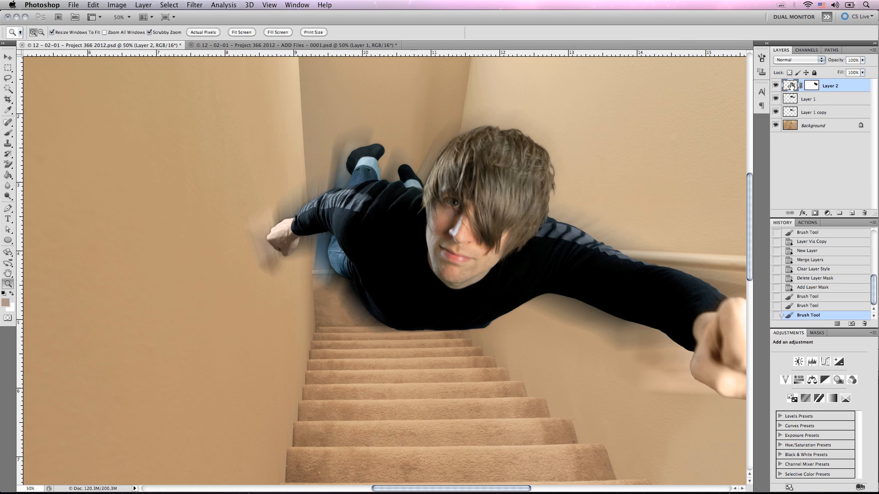
{"action": "key", "text": "cmd+j"}
{"action": "key", "text": "cmd+shift+n"}
{"action": "key", "text": "Return"}
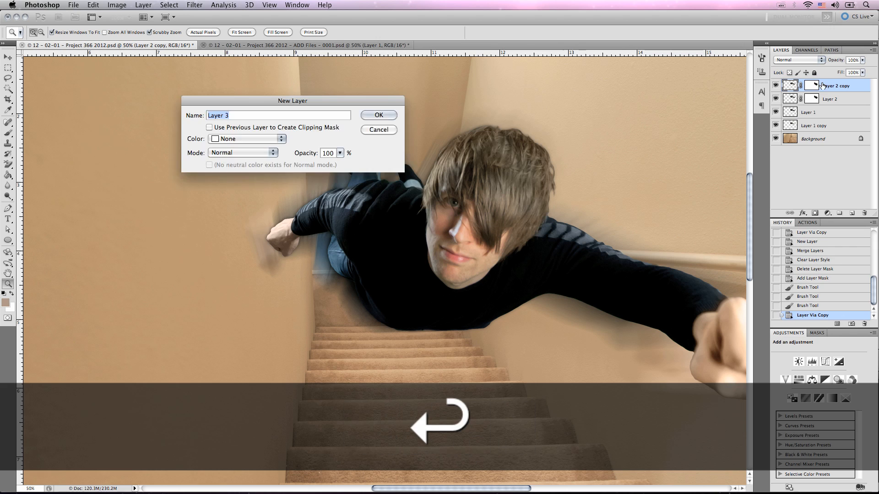
{"action": "left_click", "coordinate": [852, 99], "text": "shift"}
{"action": "right_click", "coordinate": [855, 97]}
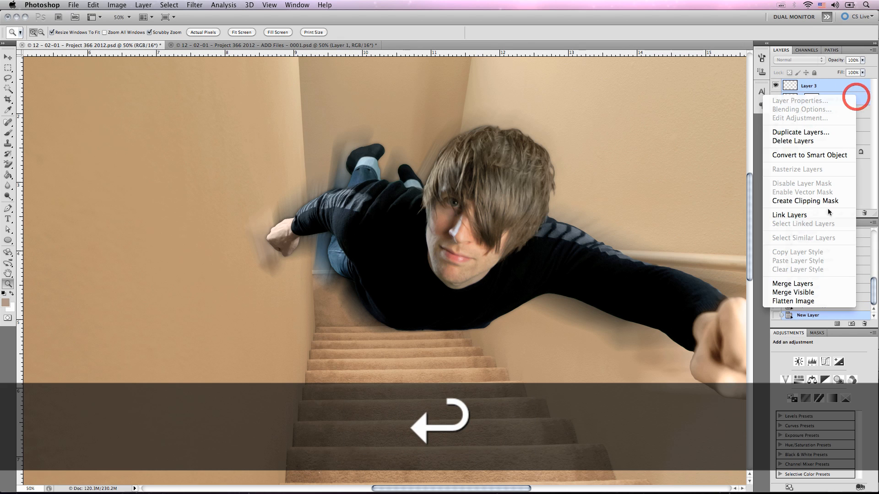
{"action": "left_click", "coordinate": [821, 284]}
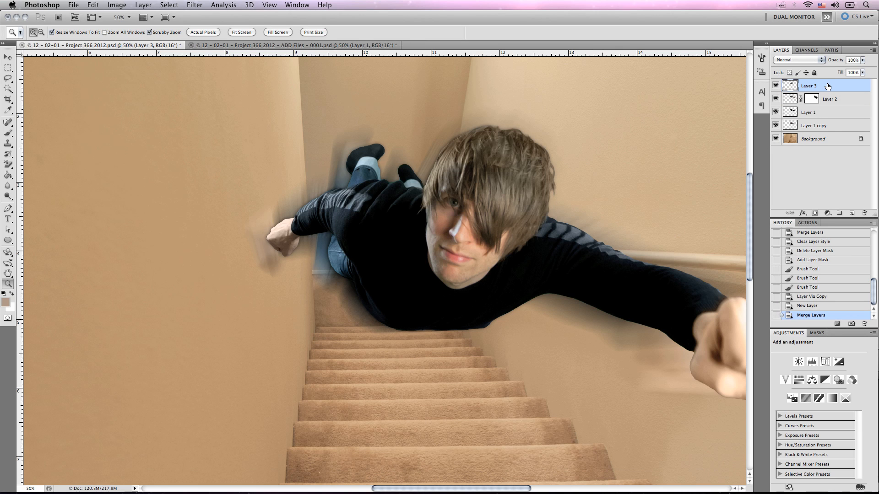
- Load Layer 3's outline as a selection feathered by 2 pixels, clear its contents twice, and deselect
{"action": "left_click", "coordinate": [793, 86], "text": "super"}
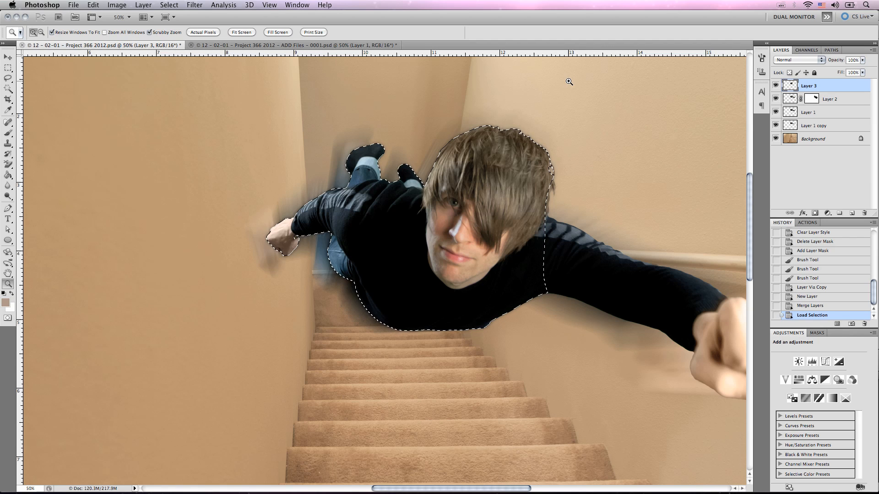
{"action": "left_click", "coordinate": [169, 5]}
{"action": "mouse_move", "coordinate": [209, 121]}
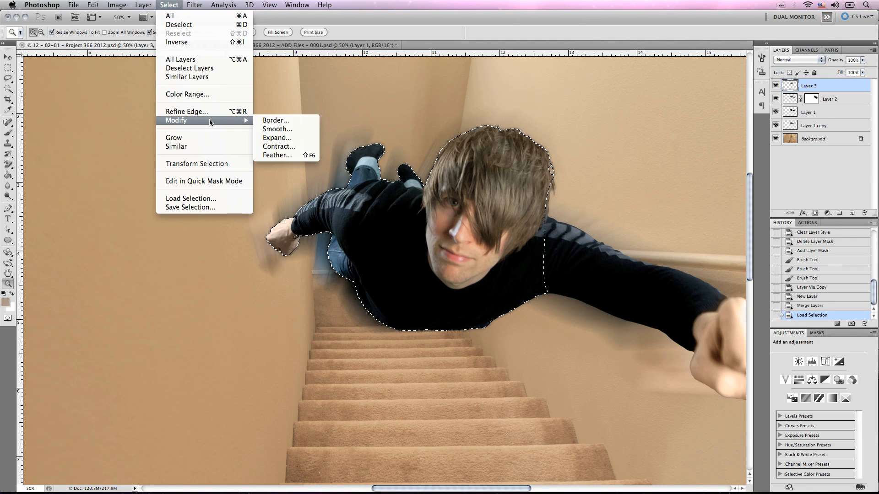
{"action": "left_click", "coordinate": [287, 155]}
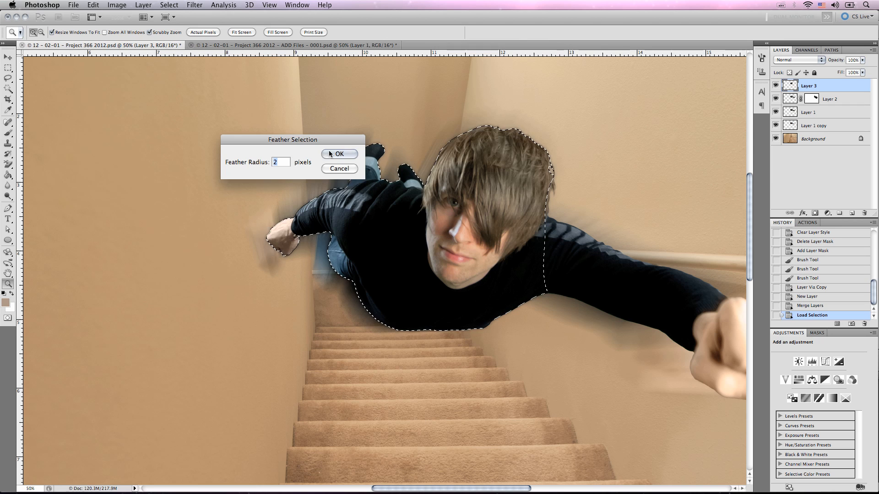
{"action": "left_click", "coordinate": [329, 154]}
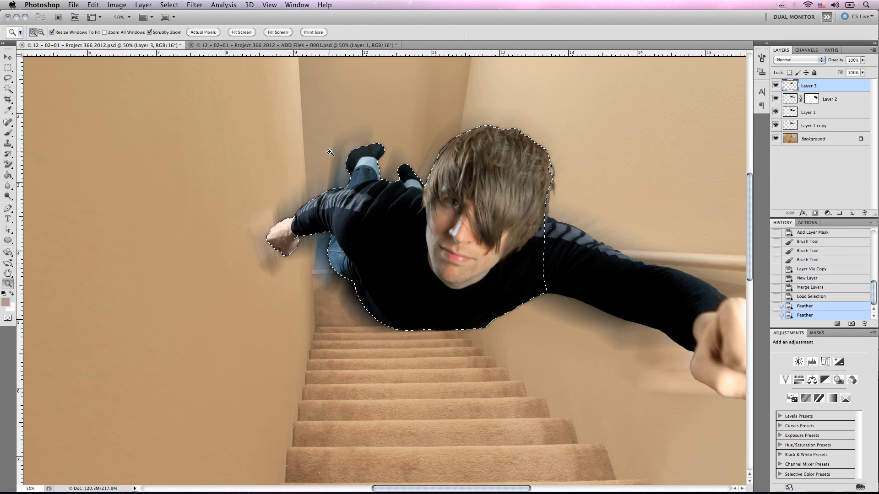
{"action": "key", "text": "Delete"}
{"action": "key", "text": "Delete"}
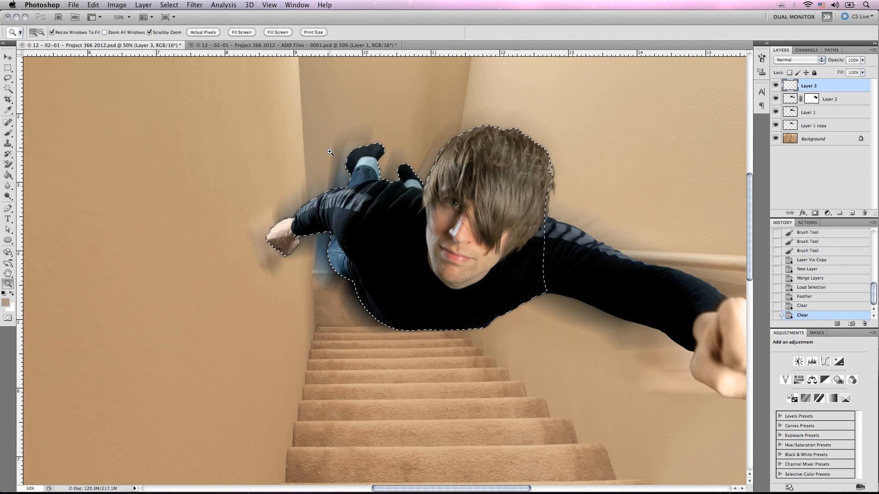
{"action": "key", "text": "super+d"}
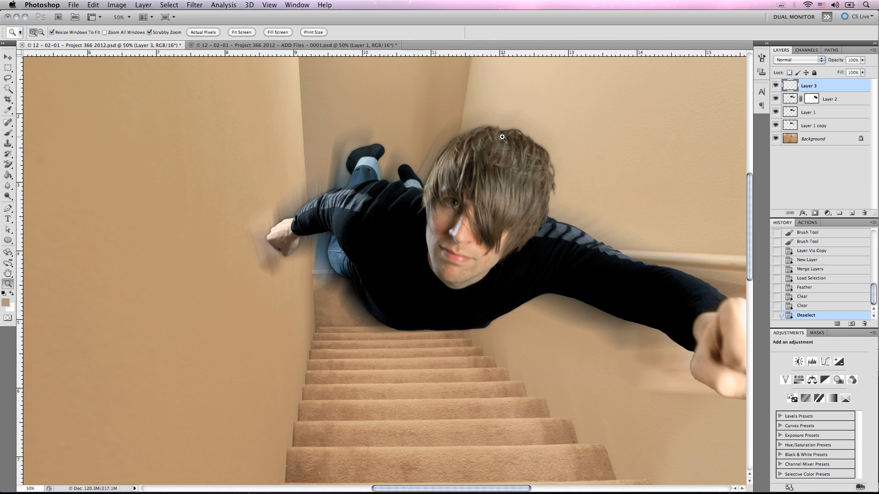
- Duplicate the Background layer and group the copy with all the layers above it
{"action": "key", "text": "z"}
{"action": "key", "text": "alt"}
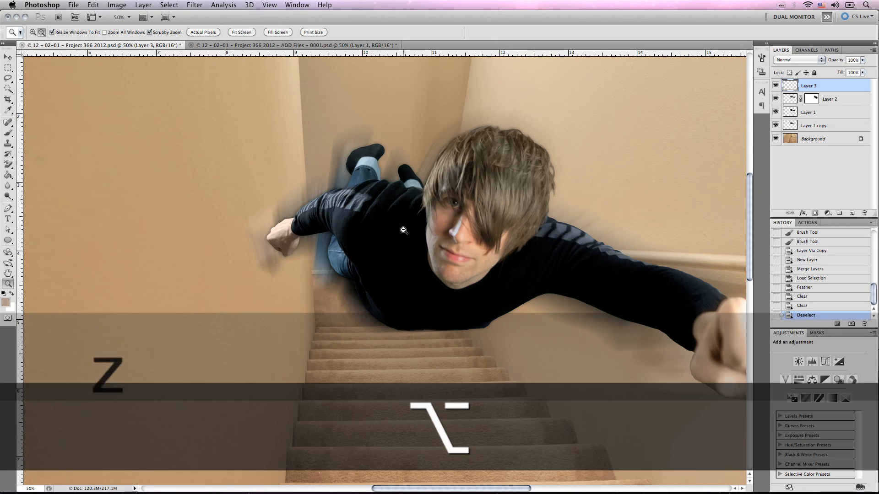
{"action": "left_click", "coordinate": [404, 230], "text": "alt"}
{"action": "left_click", "coordinate": [403, 230], "text": "alt"}
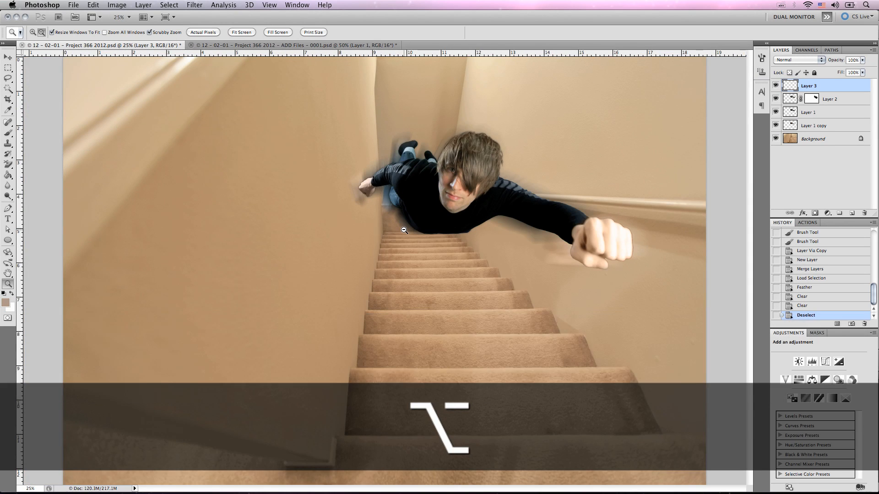
{"action": "left_click", "coordinate": [403, 230], "text": "alt"}
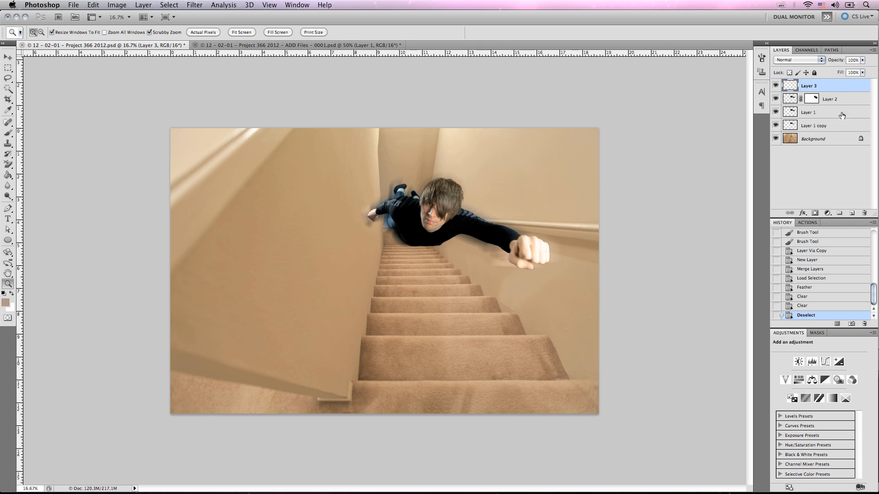
{"action": "left_click", "coordinate": [838, 143], "text": "shift"}
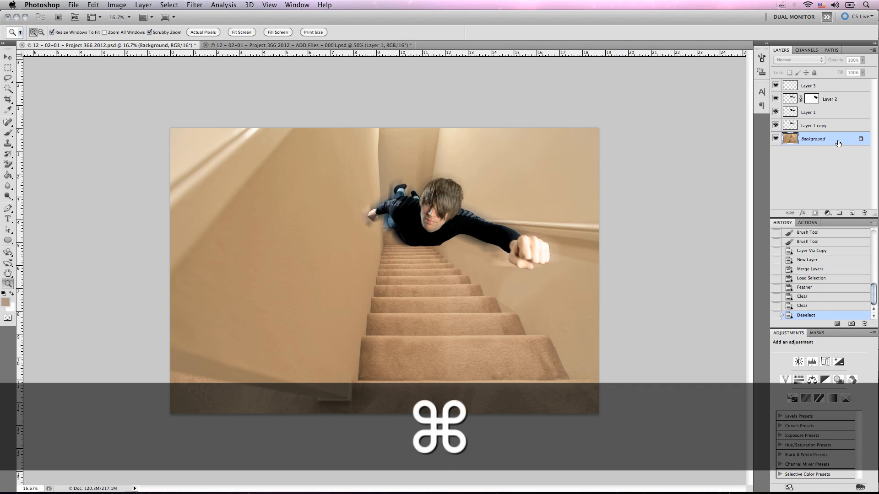
{"action": "key", "text": "super+j"}
{"action": "left_click", "coordinate": [857, 88], "text": "shift"}
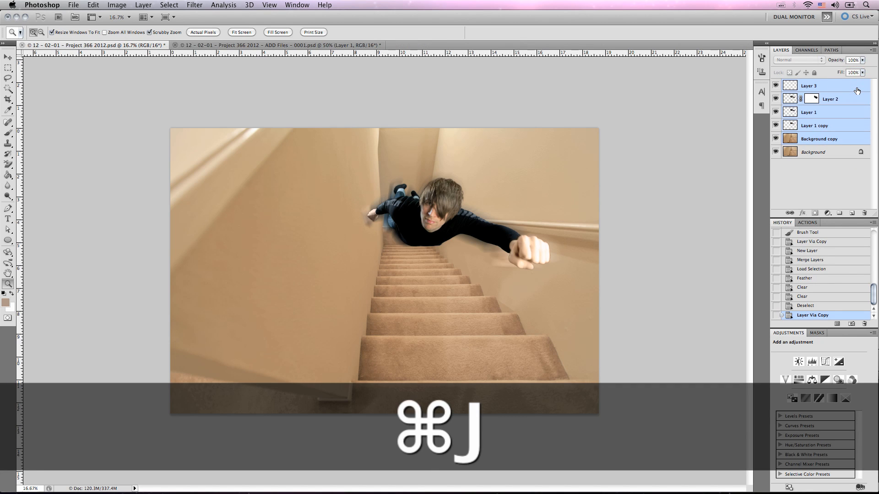
{"action": "key", "text": "super+g"}
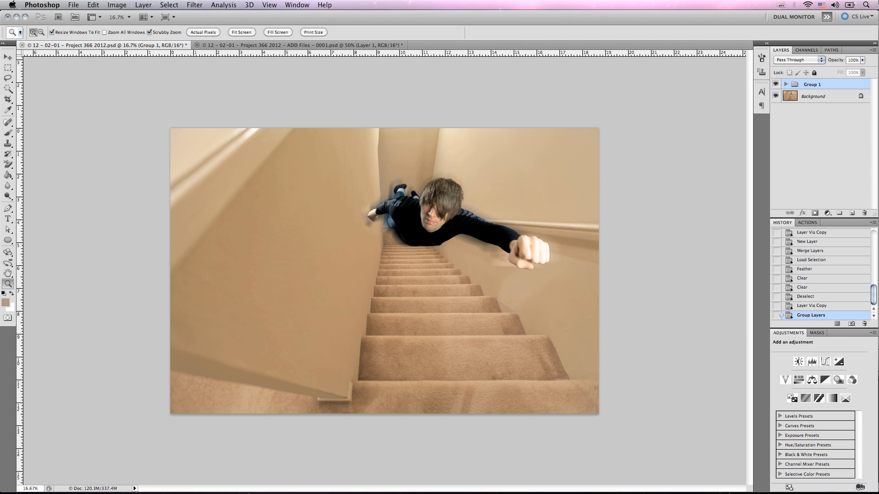
- Add a monochrome Channel Mixer adjustment layer above the group and lower its opacity to 22%
{"action": "left_click", "coordinate": [851, 379]}
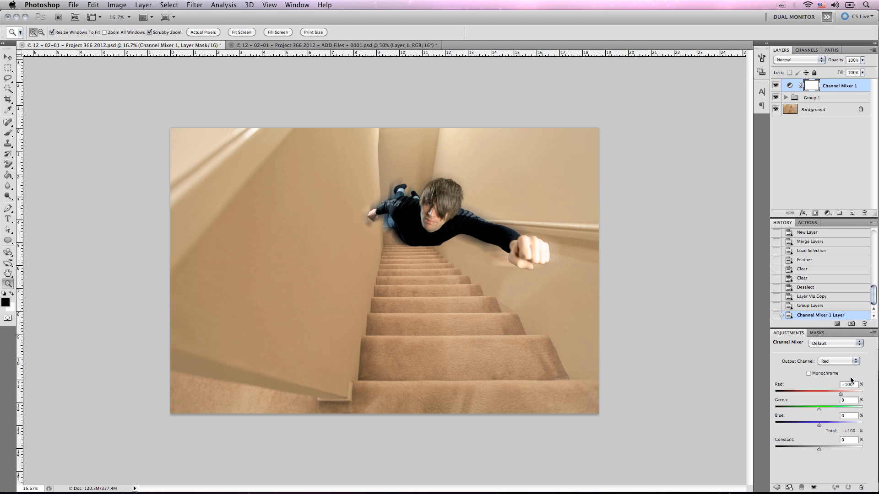
{"action": "left_click", "coordinate": [809, 373]}
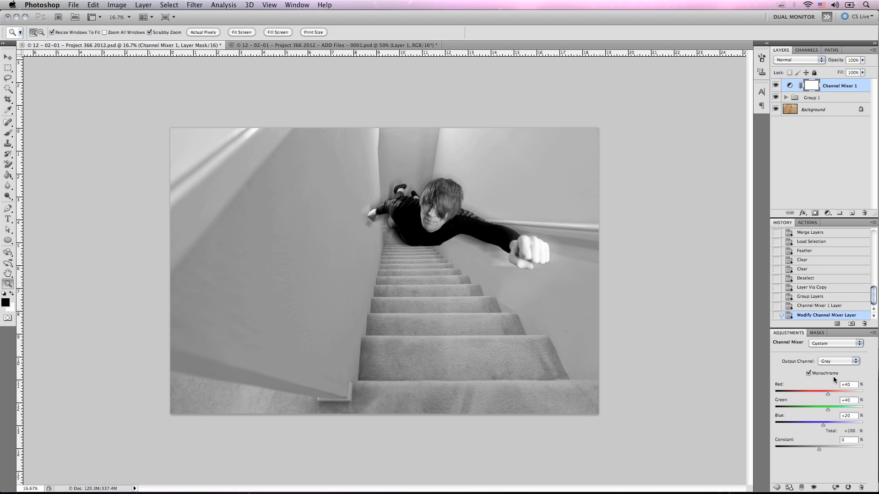
{"action": "left_click", "coordinate": [864, 62]}
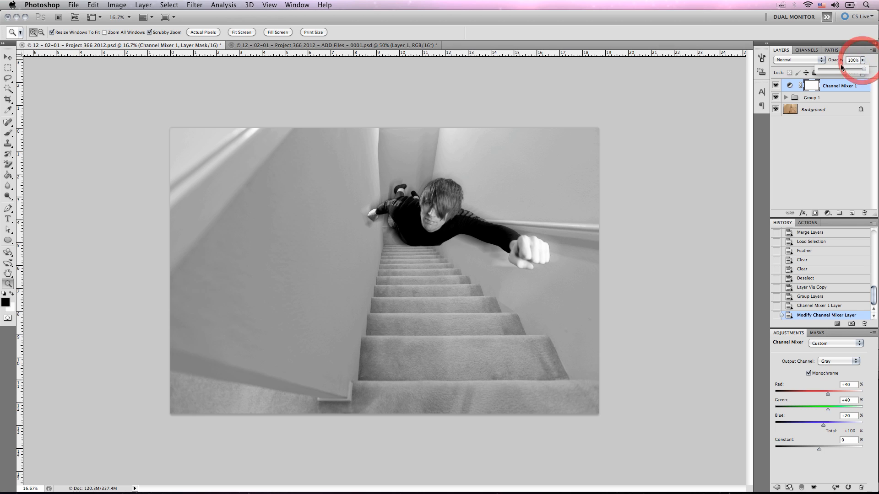
{"action": "left_click", "coordinate": [828, 70]}
{"action": "left_click_drag", "start_coordinate": [827, 70], "coordinate": [830, 69]}
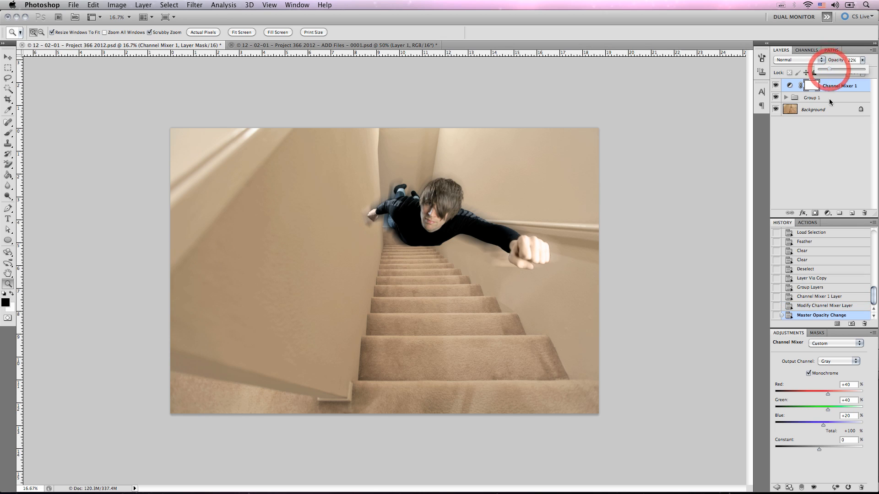
{"action": "left_click", "coordinate": [844, 153]}
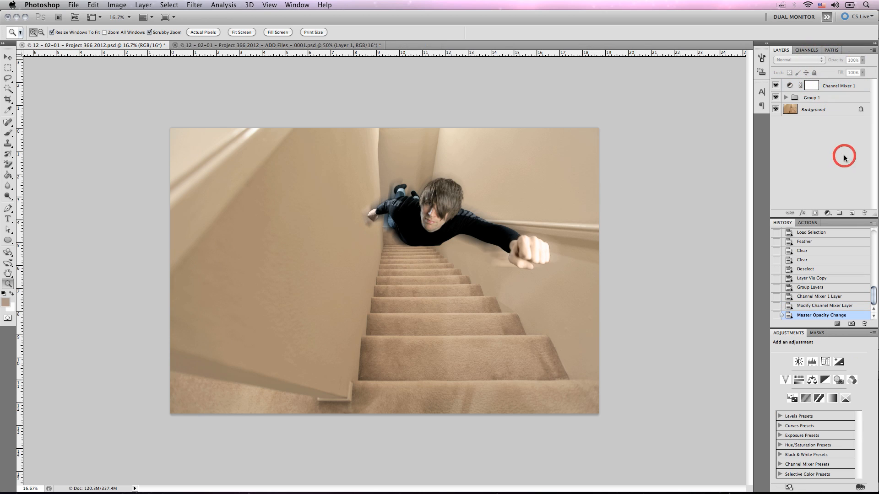
- Add a Gradient Map adjustment layer on top, blended in Soft Light at 30% opacity
{"action": "left_click", "coordinate": [832, 399]}
{"action": "left_click", "coordinate": [821, 61]}
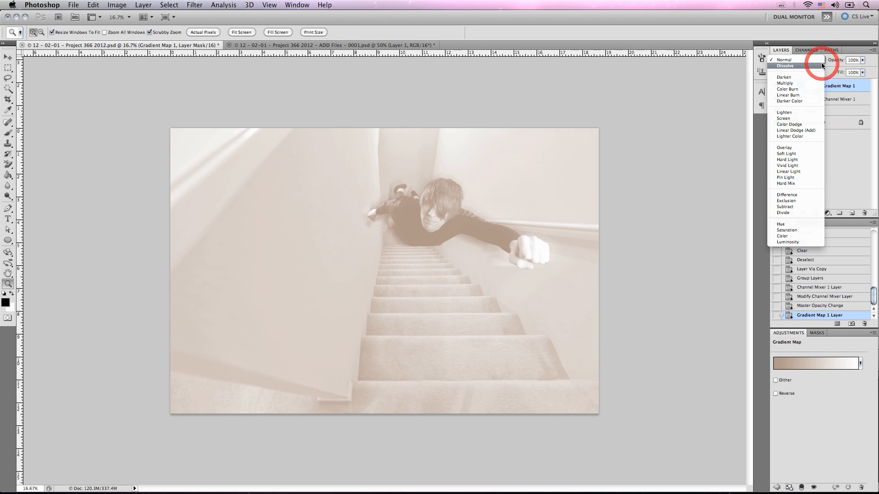
{"action": "left_click", "coordinate": [813, 156]}
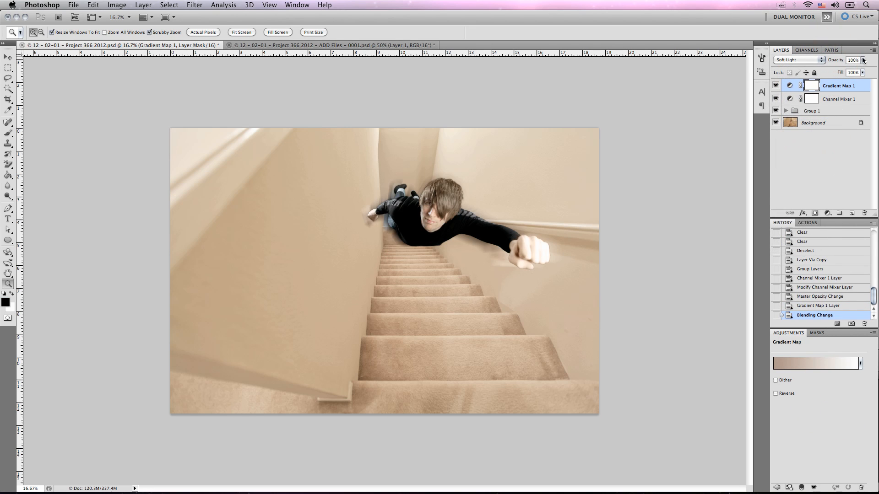
{"action": "left_click", "coordinate": [863, 60]}
{"action": "left_click", "coordinate": [842, 64]}
{"action": "type", "text": "30"}
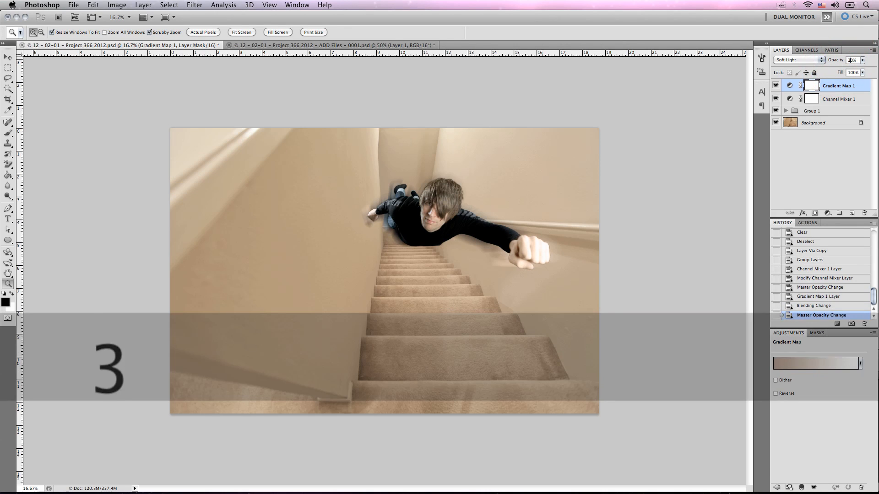
{"action": "key", "text": "Return"}
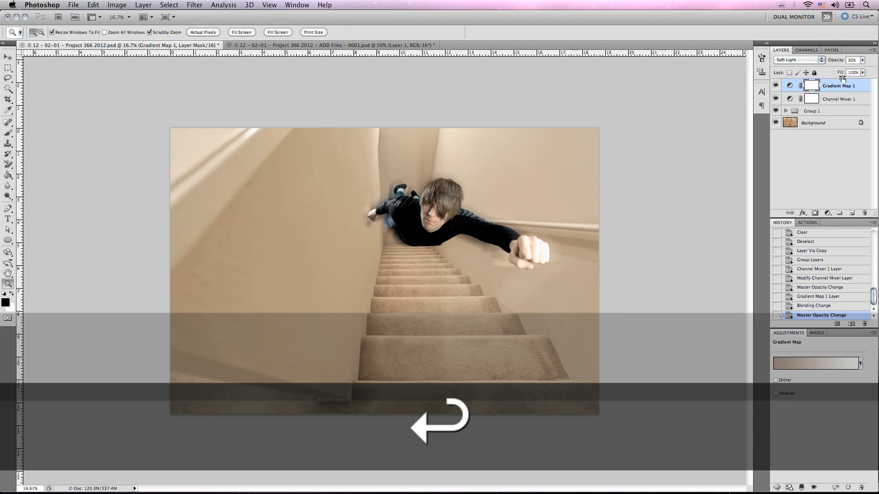
- Open the Gradient Map's gradient for editing and preview various presets, such as Violet, Green, Orange and Black, White, on the image
{"action": "left_click", "coordinate": [814, 362]}
{"action": "left_click_drag", "start_coordinate": [511, 85], "coordinate": [841, 137]}
{"action": "left_click", "coordinate": [677, 162]}
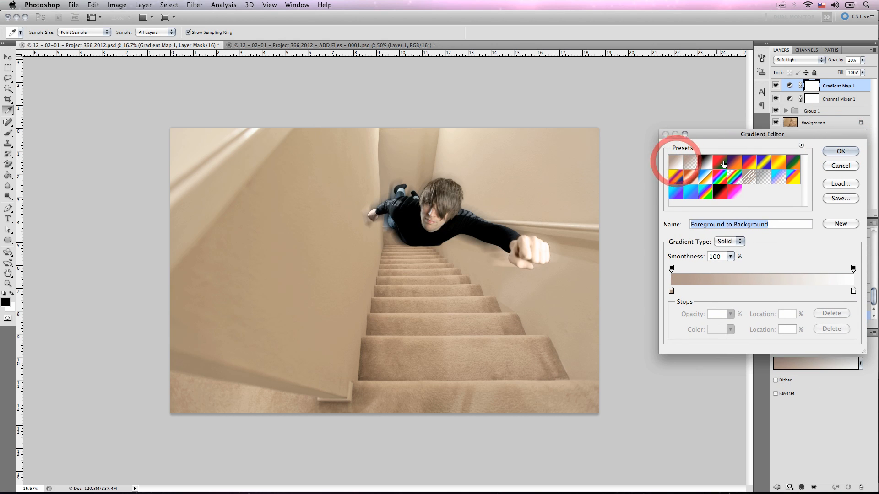
{"action": "left_click", "coordinate": [721, 163]}
{"action": "left_click", "coordinate": [747, 163]}
{"action": "left_click", "coordinate": [777, 164]}
{"action": "left_click", "coordinate": [793, 162]}
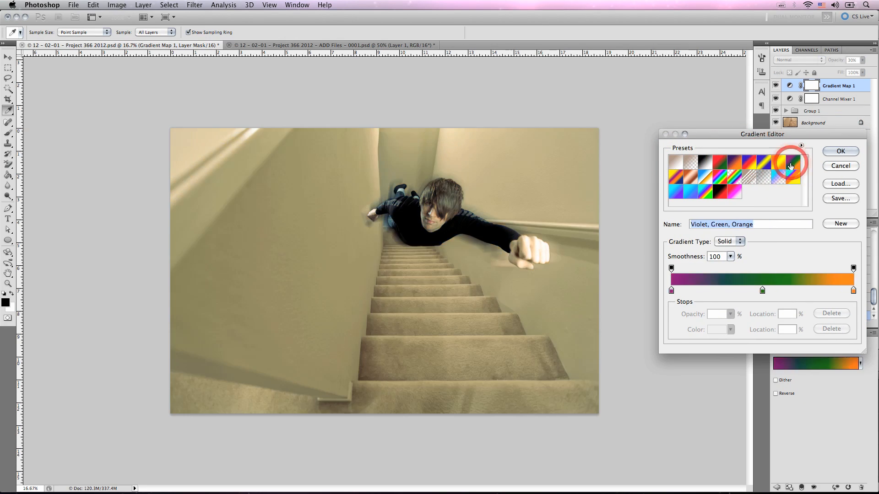
{"action": "left_click", "coordinate": [778, 176]}
{"action": "left_click", "coordinate": [728, 190]}
{"action": "left_click", "coordinate": [720, 192]}
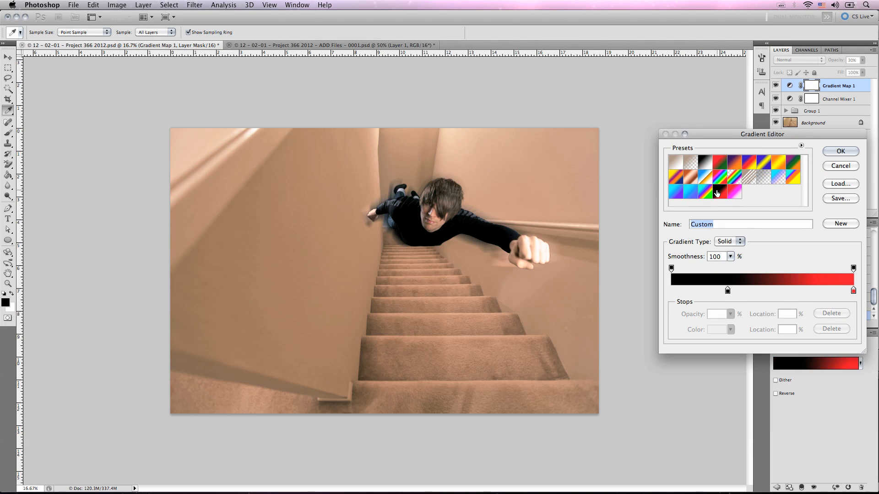
{"action": "left_click", "coordinate": [705, 192]}
{"action": "left_click", "coordinate": [676, 192]}
{"action": "left_click", "coordinate": [676, 179]}
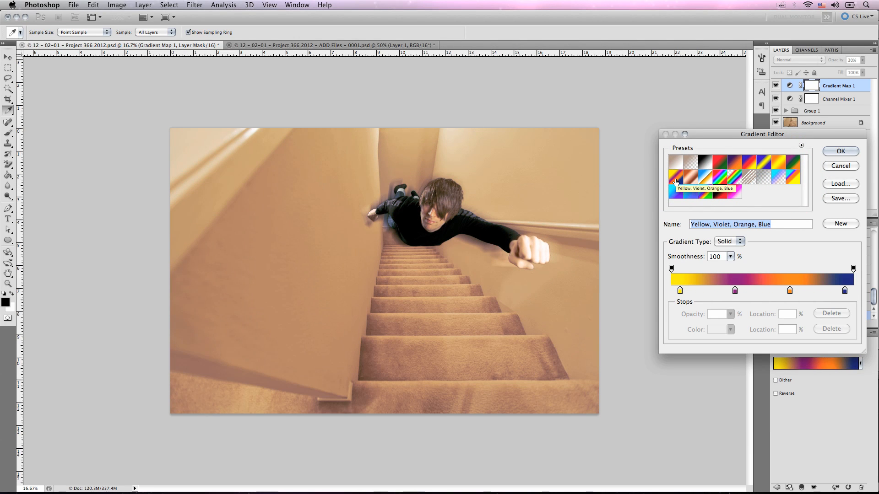
{"action": "left_click", "coordinate": [749, 176]}
{"action": "left_click", "coordinate": [767, 179]}
{"action": "left_click", "coordinate": [779, 178]}
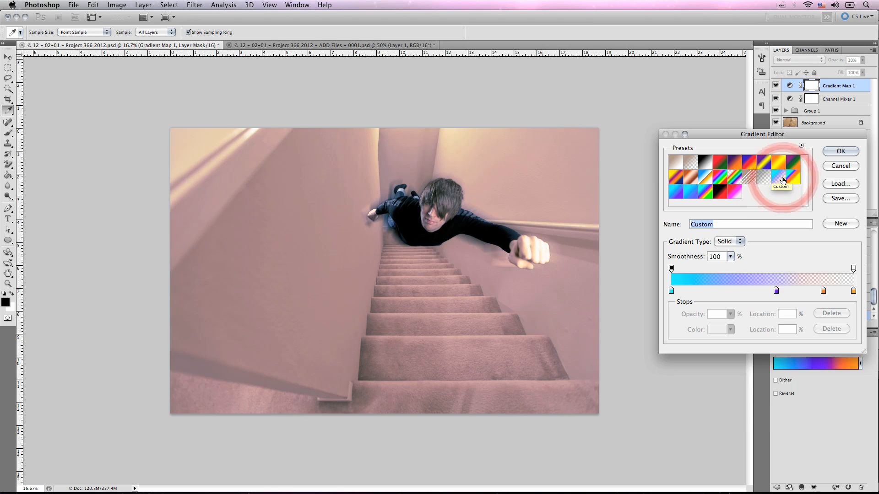
{"action": "left_click", "coordinate": [748, 162]}
{"action": "left_click", "coordinate": [735, 164]}
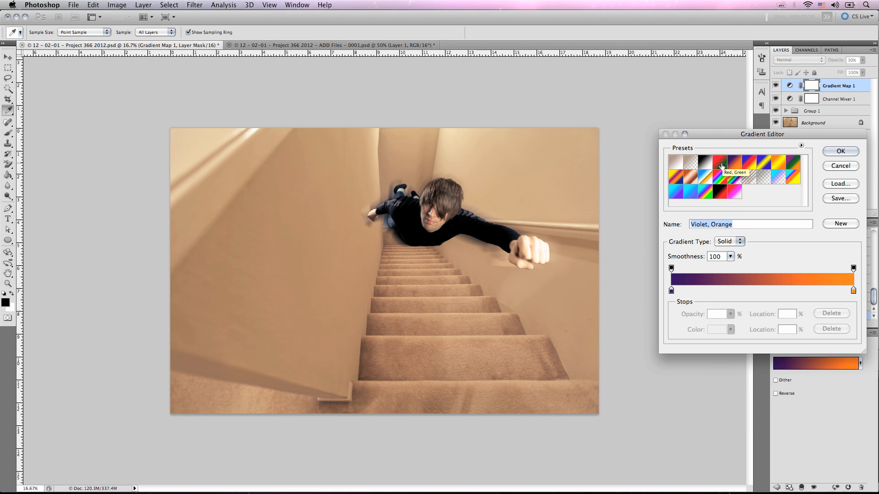
{"action": "left_click", "coordinate": [720, 164]}
{"action": "left_click", "coordinate": [706, 163]}
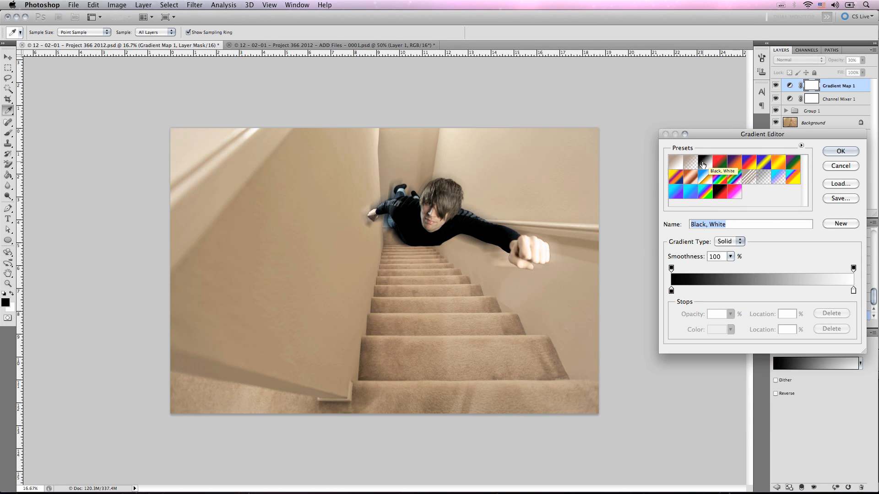
- Apply the custom cyan, violet, orange, yellow and green gradient to the Gradient Map layer and lower the layer's opacity
{"action": "left_click", "coordinate": [728, 192]}
{"action": "left_click", "coordinate": [708, 195]}
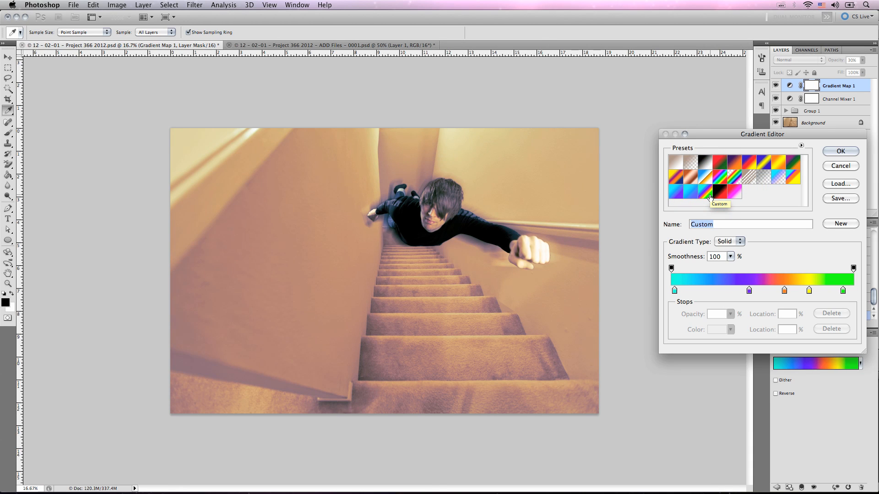
{"action": "left_click", "coordinate": [841, 151]}
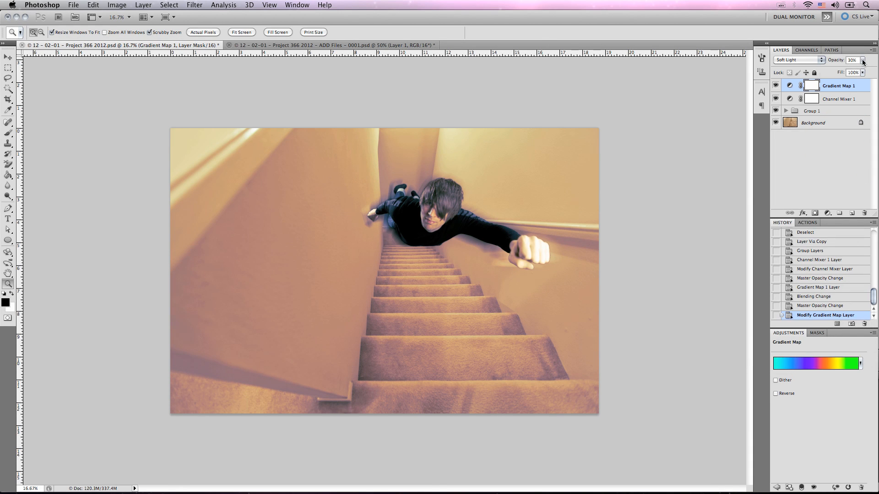
{"action": "left_click", "coordinate": [862, 60]}
{"action": "left_click_drag", "start_coordinate": [839, 70], "coordinate": [830, 71]}
{"action": "left_click", "coordinate": [840, 168]}
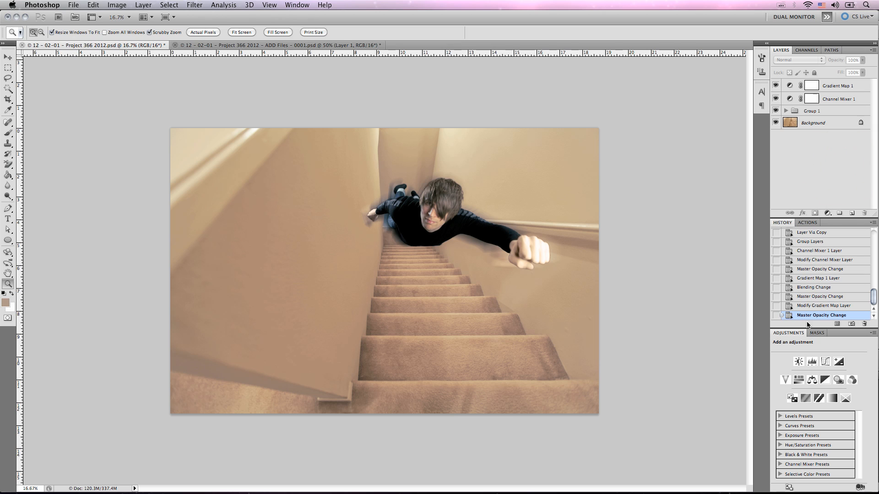
- Add a Curves adjustment layer on top, lifting the midtones slightly and raising the highlights from input 185 to output 230
{"action": "left_click", "coordinate": [825, 361]}
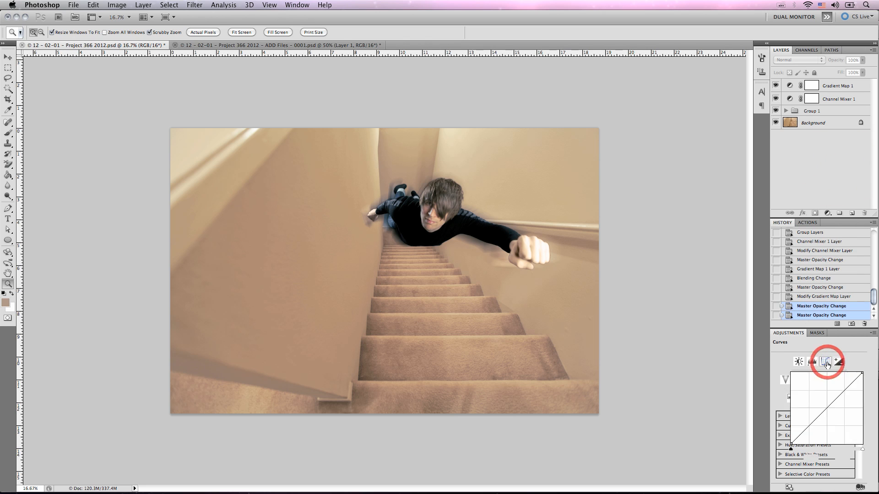
{"action": "left_click_drag", "start_coordinate": [823, 411], "coordinate": [823, 401]}
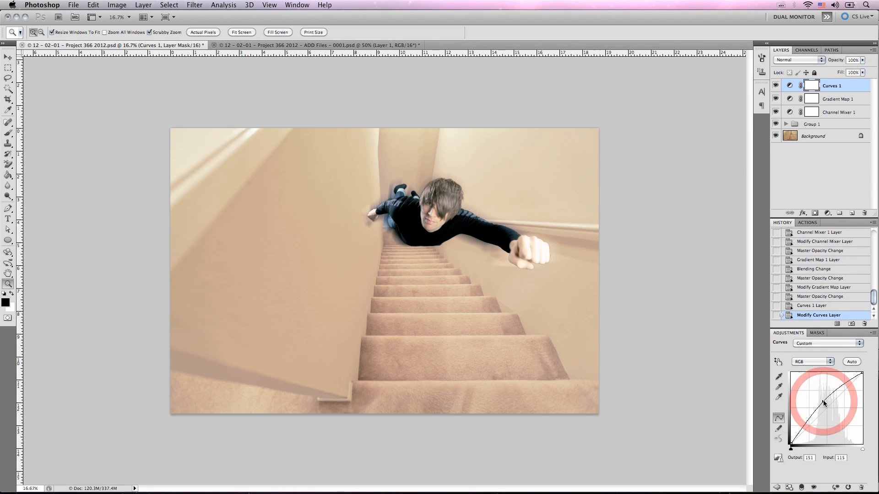
{"action": "left_click", "coordinate": [840, 381]}
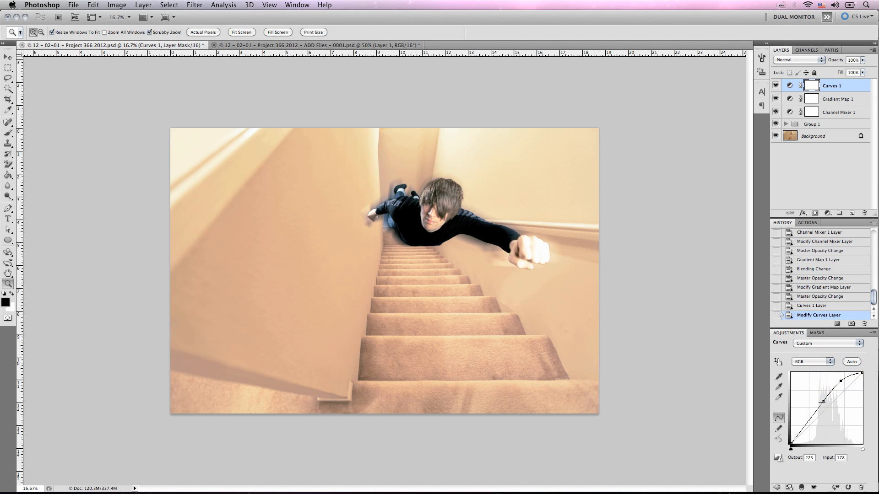
{"action": "left_click_drag", "start_coordinate": [823, 401], "coordinate": [842, 379]}
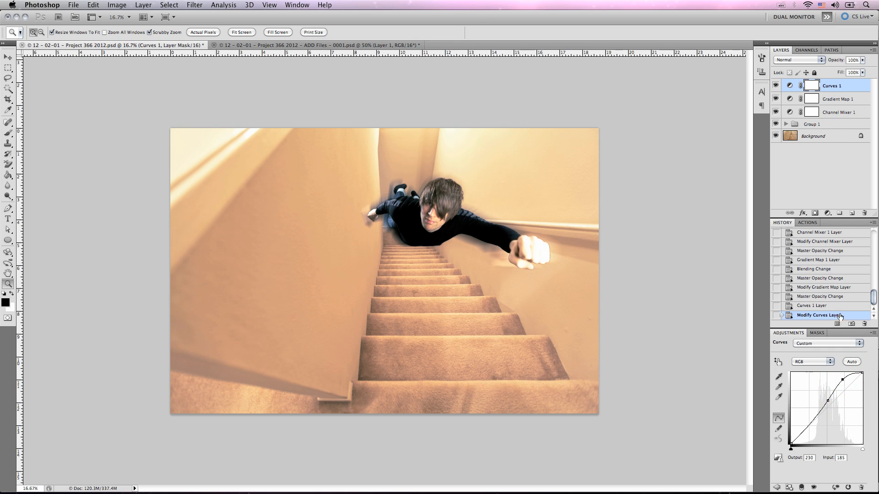
{"action": "left_click", "coordinate": [868, 346]}
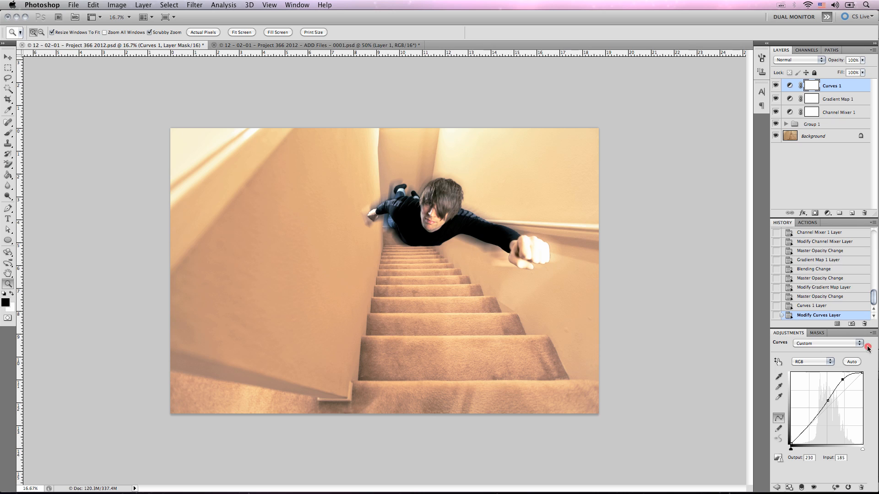
{"action": "left_click", "coordinate": [777, 485]}
{"action": "left_click", "coordinate": [777, 487]}
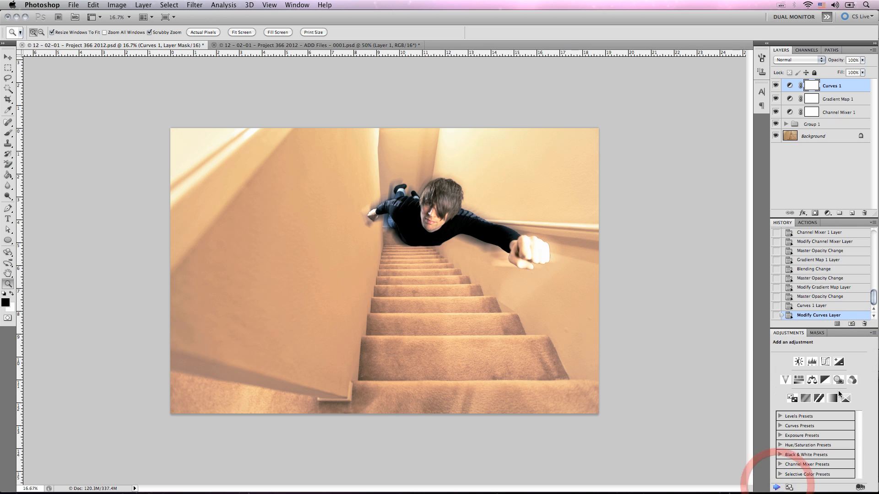
- Add a second monochrome Channel Mixer adjustment layer on top and lower its opacity to about 36%
{"action": "left_click", "coordinate": [848, 378]}
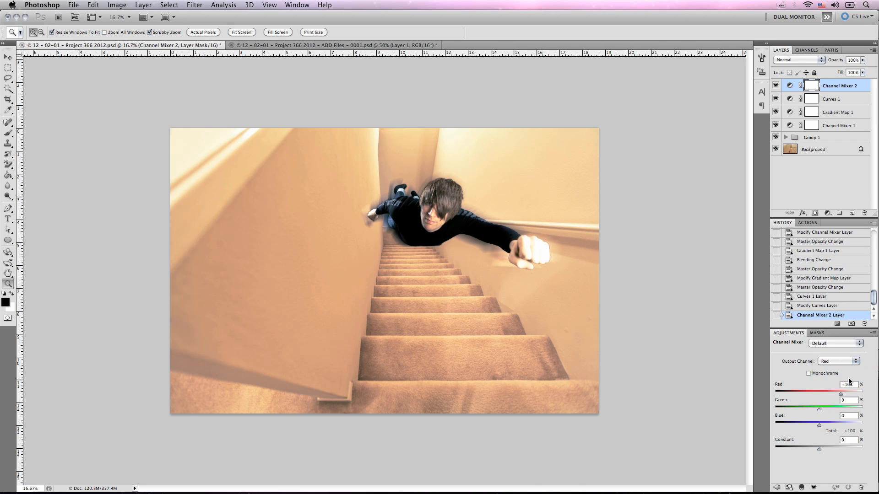
{"action": "left_click", "coordinate": [826, 373]}
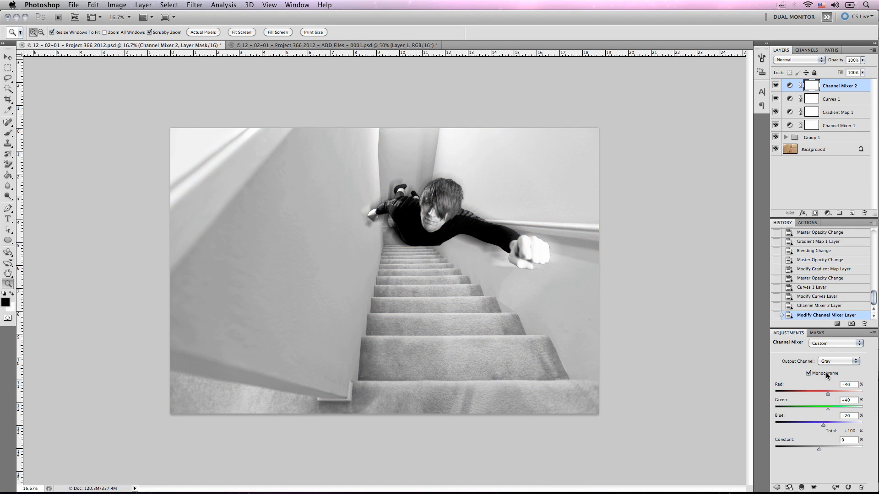
{"action": "left_click", "coordinate": [863, 60]}
{"action": "left_click_drag", "start_coordinate": [864, 69], "coordinate": [837, 72]}
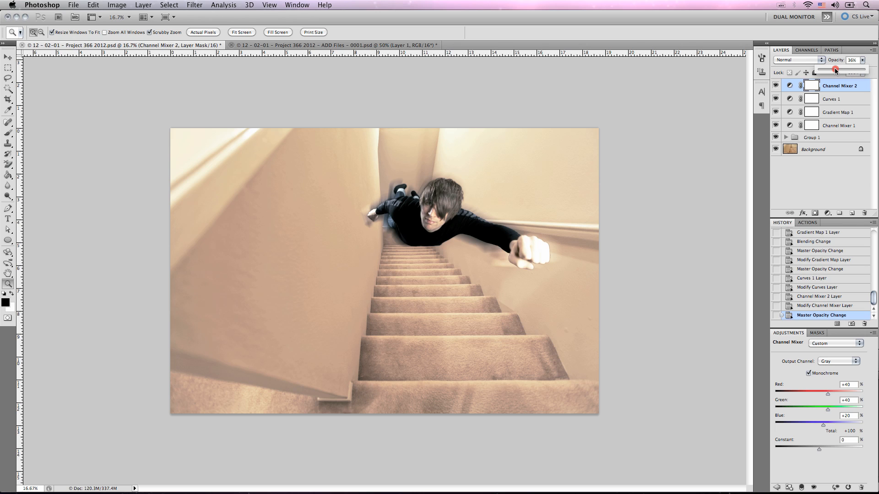
{"action": "left_click_drag", "start_coordinate": [834, 69], "coordinate": [835, 70]}
{"action": "left_click", "coordinate": [836, 179]}
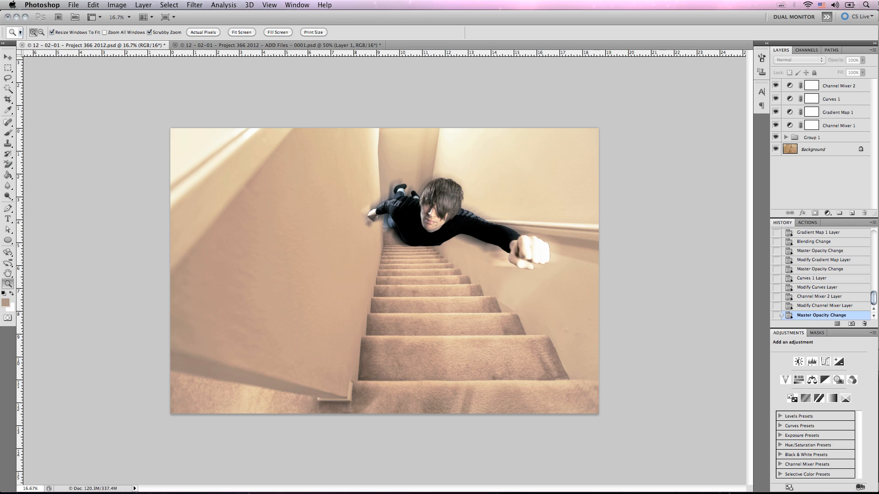
- Add a Levels adjustment layer on top with the midtones at 0.89 and the white input at 235
{"action": "left_click", "coordinate": [818, 363]}
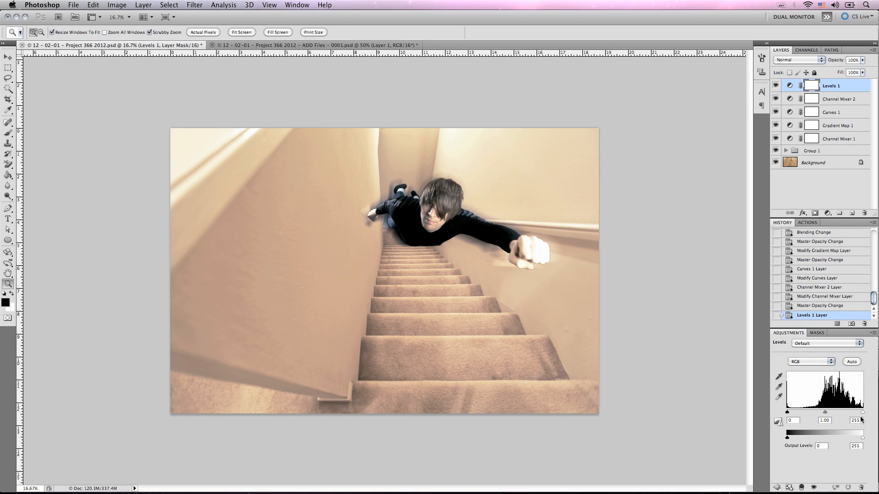
{"action": "left_click_drag", "start_coordinate": [863, 413], "coordinate": [824, 413]}
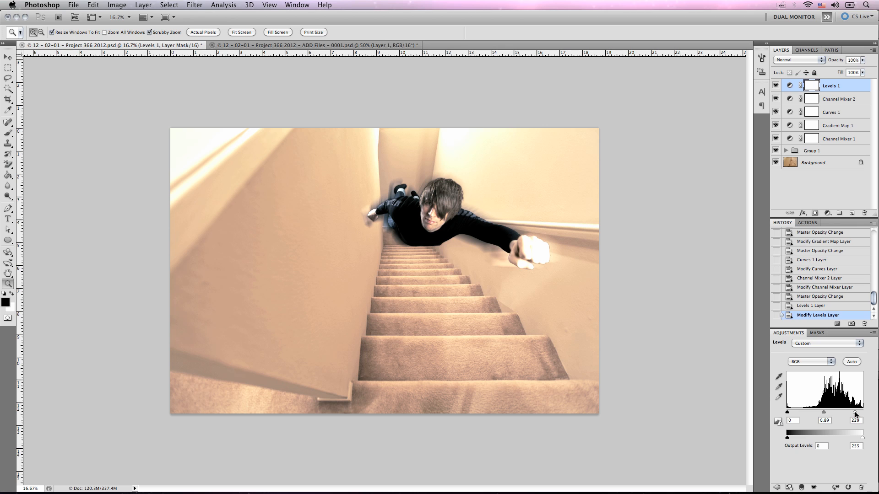
{"action": "left_click_drag", "start_coordinate": [856, 414], "coordinate": [857, 415]}
{"action": "left_click", "coordinate": [777, 487]}
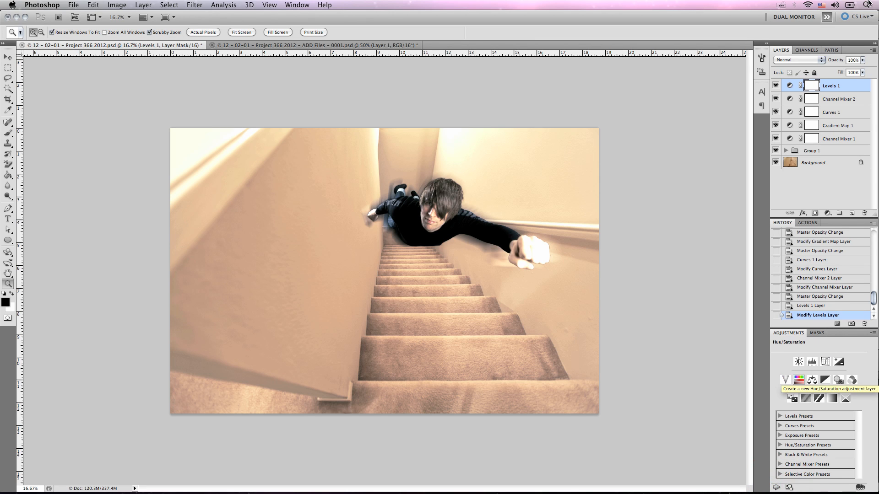
- Expand Group 1, select Layer 3 through Layer 1 copy, and move the flying man slightly up and to the right
{"action": "left_click", "coordinate": [786, 151]}
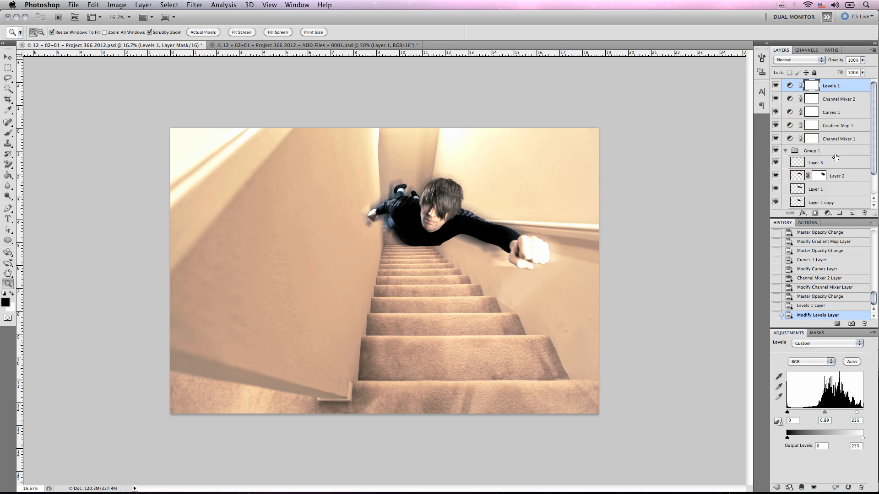
{"action": "left_click", "coordinate": [837, 161]}
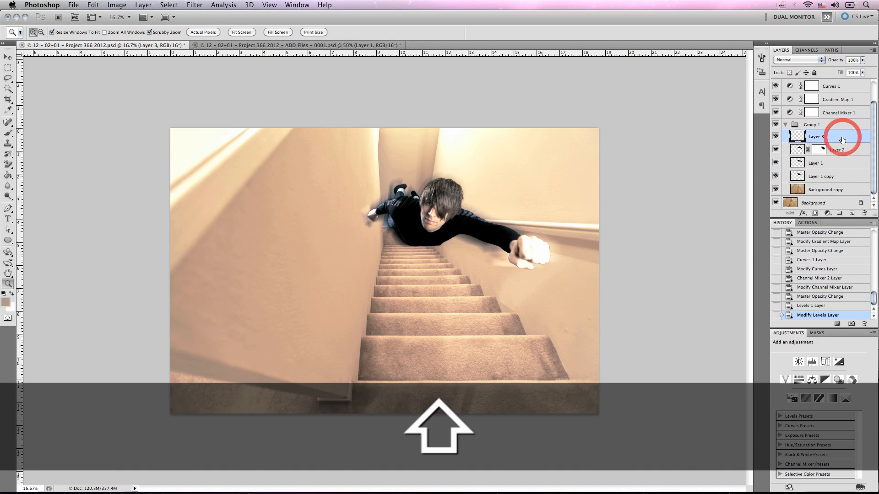
{"action": "left_click", "coordinate": [842, 176], "text": "shift"}
{"action": "key", "text": "v"}
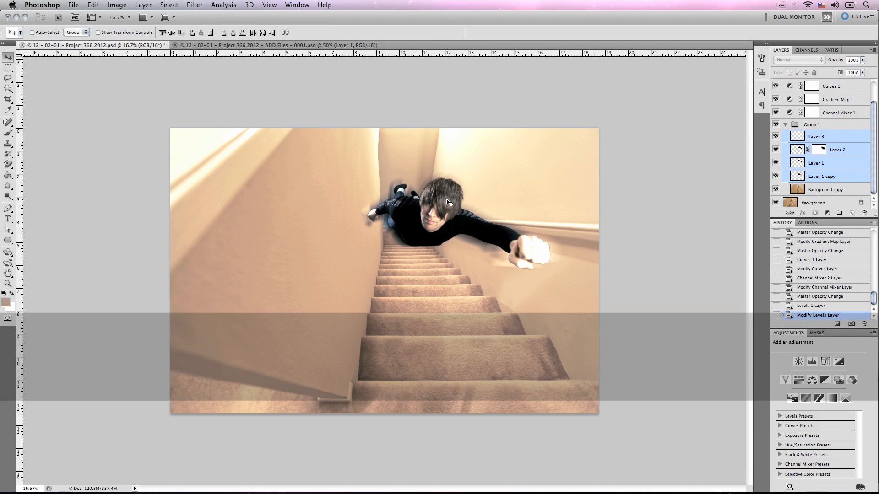
{"action": "mouse_move", "coordinate": [444, 201]}
{"action": "left_mouse_down"}
{"action": "mouse_move", "coordinate": [451, 208]}
{"action": "mouse_move", "coordinate": [452, 193]}
{"action": "left_mouse_up"}
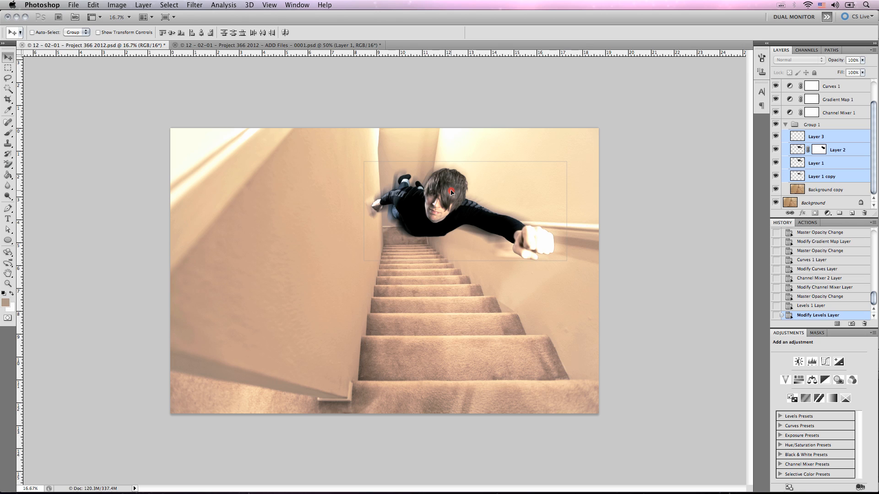
{"action": "left_click_drag", "start_coordinate": [451, 192], "coordinate": [452, 193]}
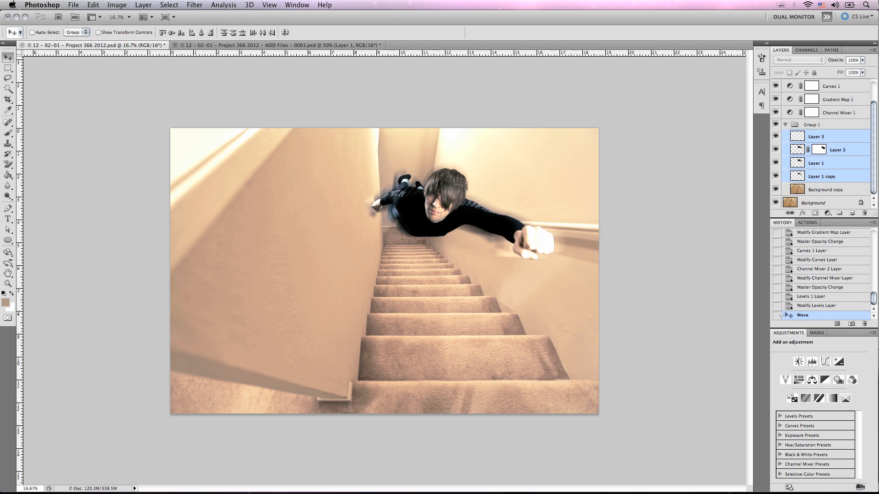
- Add a Multiply drop shadow to Layer 1 copy with a 76° angle and a distance of 1000 px
{"action": "left_click", "coordinate": [847, 179]}
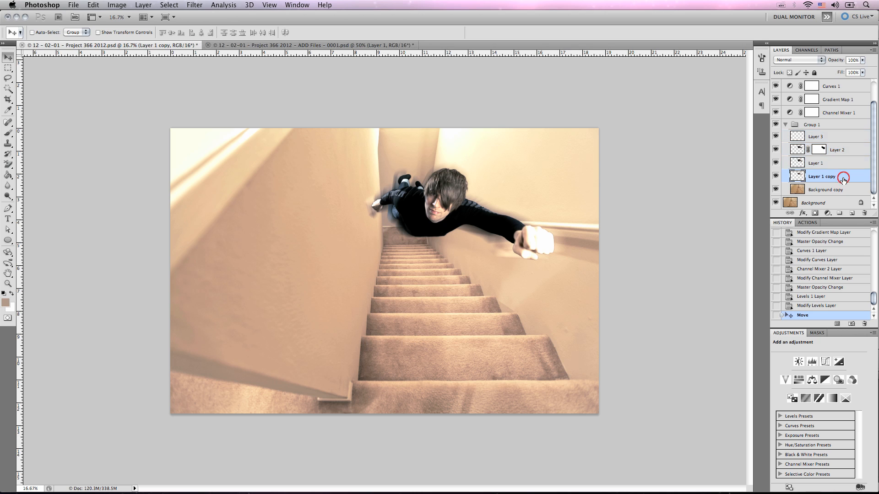
{"action": "double_click", "coordinate": [849, 179]}
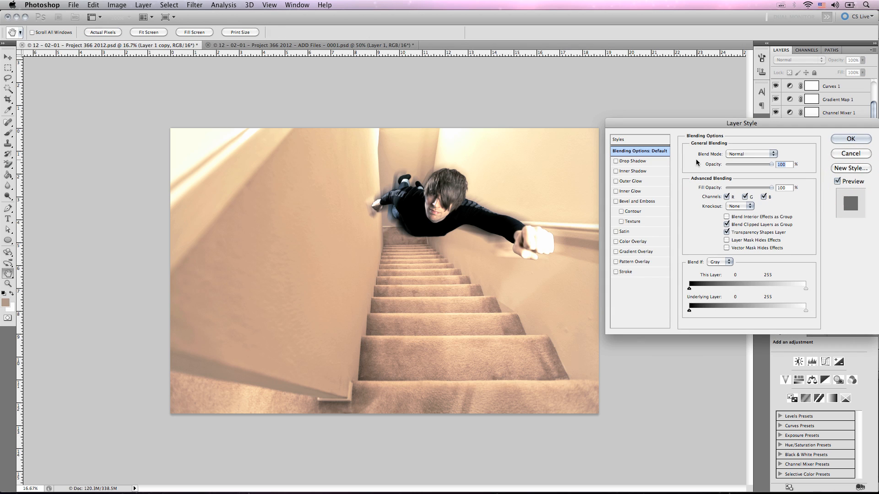
{"action": "left_click", "coordinate": [636, 161]}
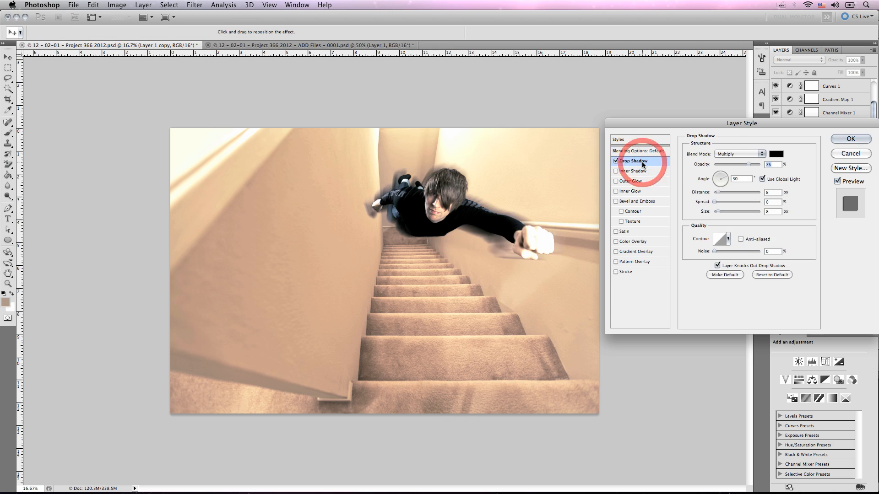
{"action": "left_click", "coordinate": [722, 176]}
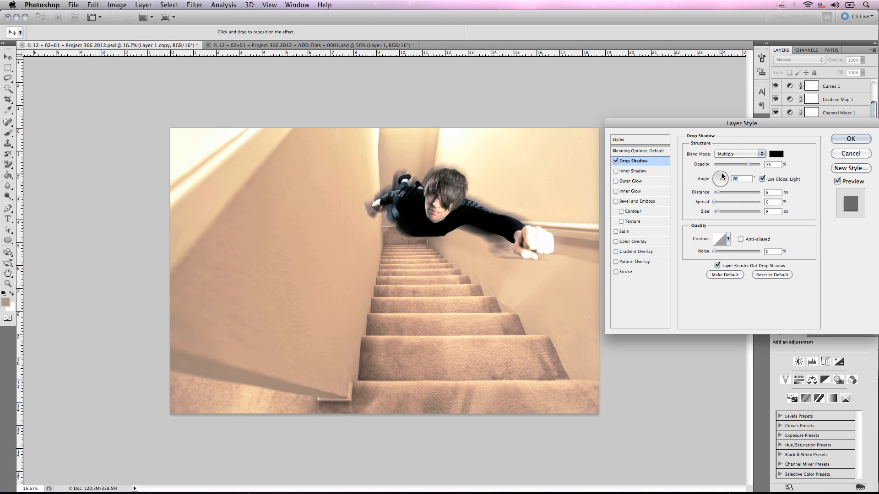
{"action": "left_click_drag", "start_coordinate": [731, 193], "coordinate": [753, 192]}
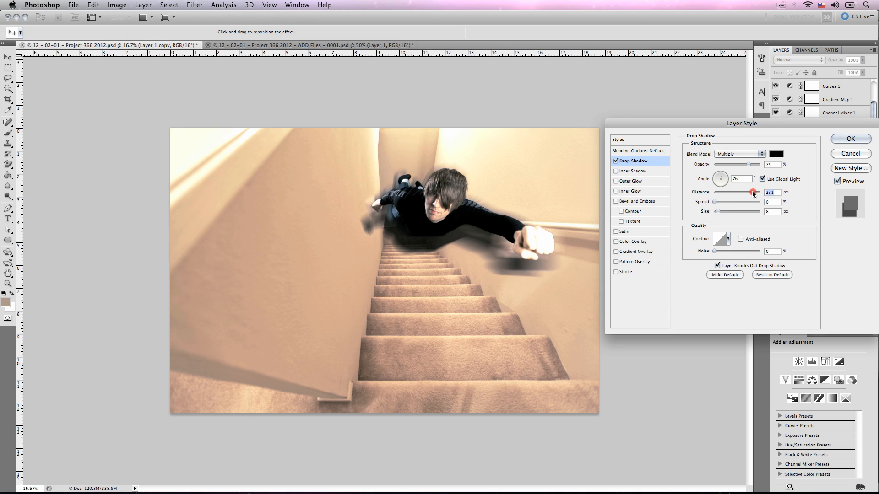
{"action": "type", "text": "1000"}
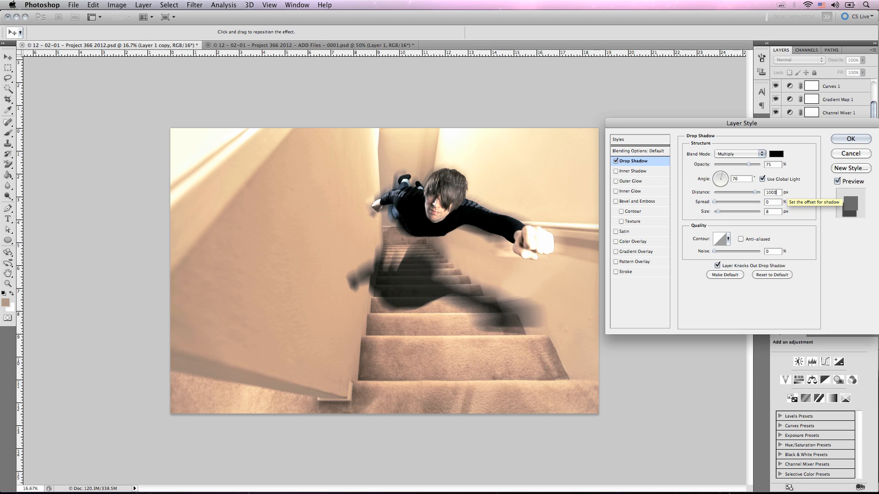
{"action": "left_click", "coordinate": [850, 139]}
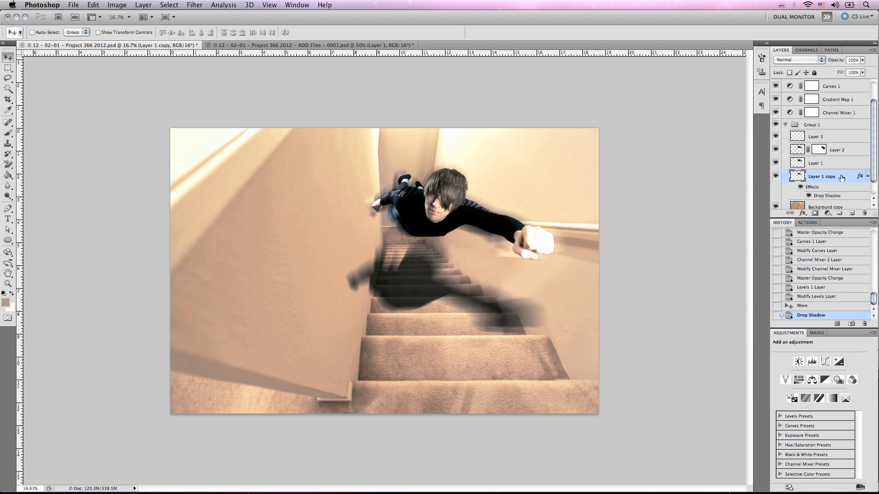
- Duplicate Layer 1 copy, and merge the original with a new blank layer to rasterize its drop shadow
{"action": "key", "text": "super+j"}
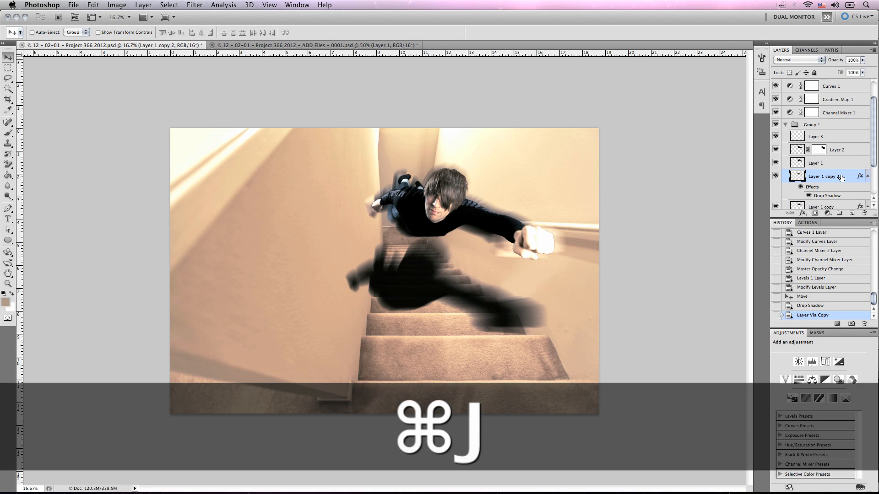
{"action": "scroll", "coordinate": [841, 178], "scroll_direction": "down", "scroll_amount": 2}
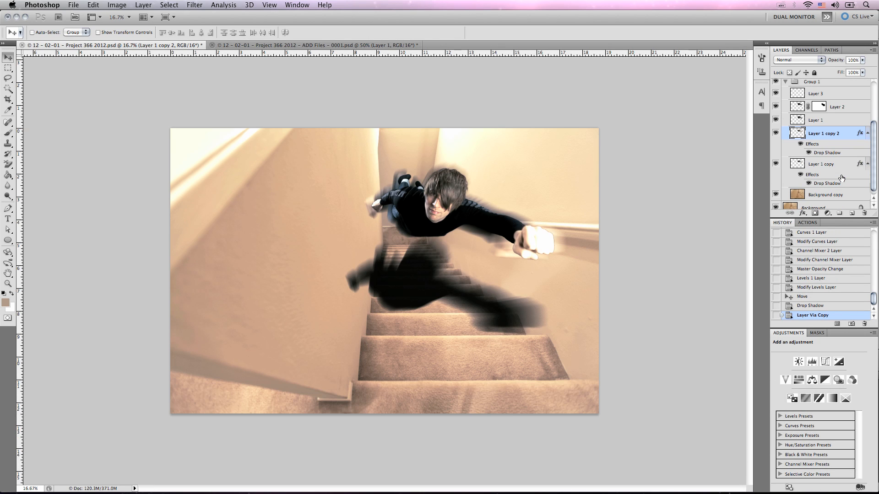
{"action": "left_click", "coordinate": [842, 165]}
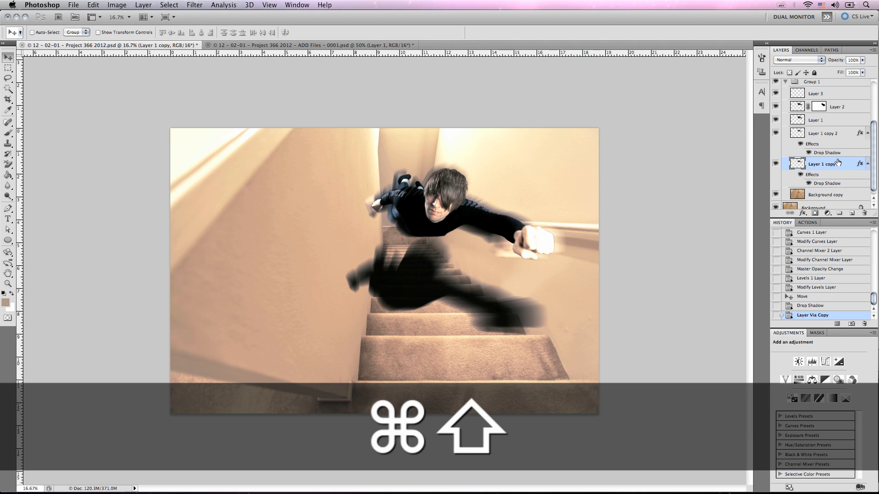
{"action": "key", "text": "super+shift+n"}
{"action": "key", "text": "Return"}
{"action": "right_click", "coordinate": [842, 178]}
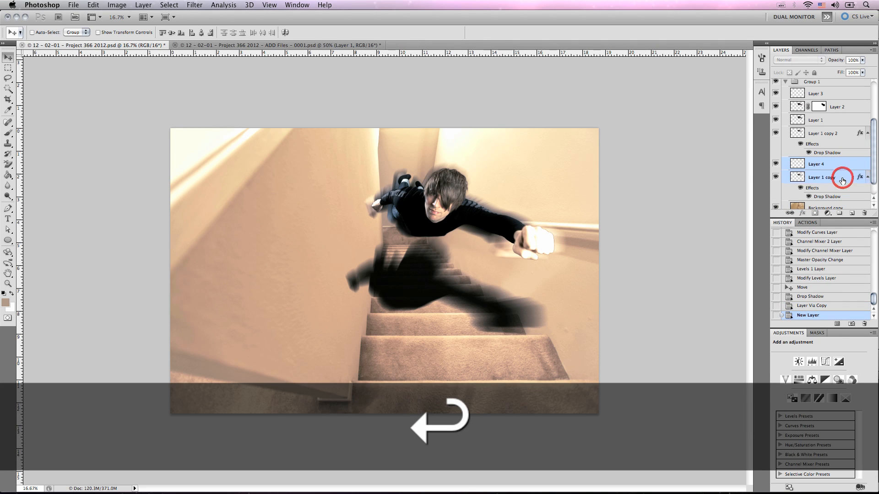
{"action": "left_click", "coordinate": [811, 366], "text": "shift"}
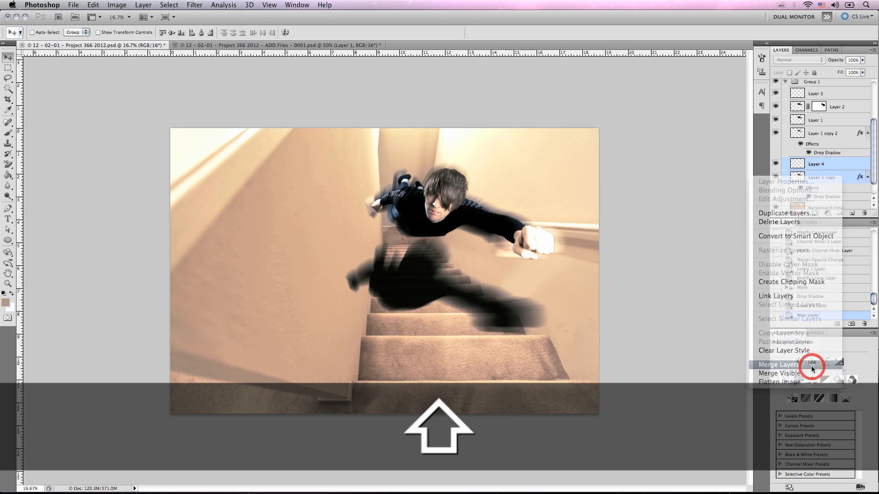
- Clear the layer style from Layer 1 copy 2 and add a layer mask to Layer 4
{"action": "right_click", "coordinate": [843, 148]}
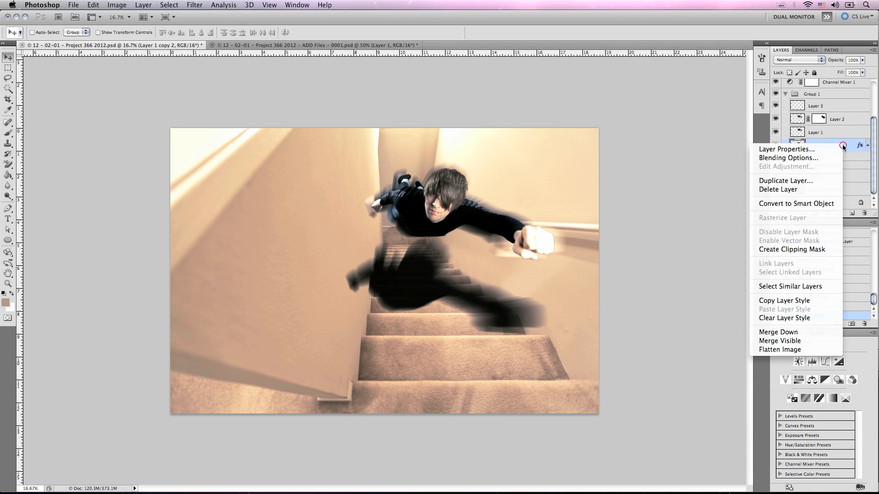
{"action": "left_click", "coordinate": [816, 316]}
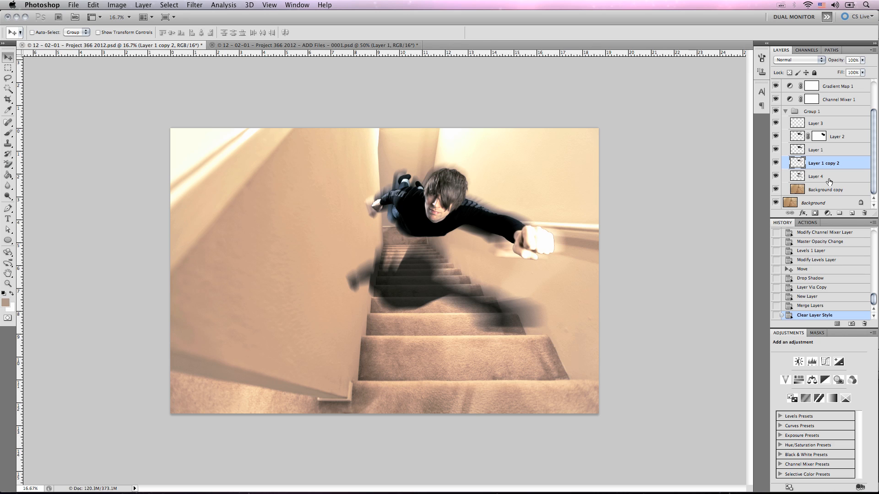
{"action": "left_click", "coordinate": [841, 181]}
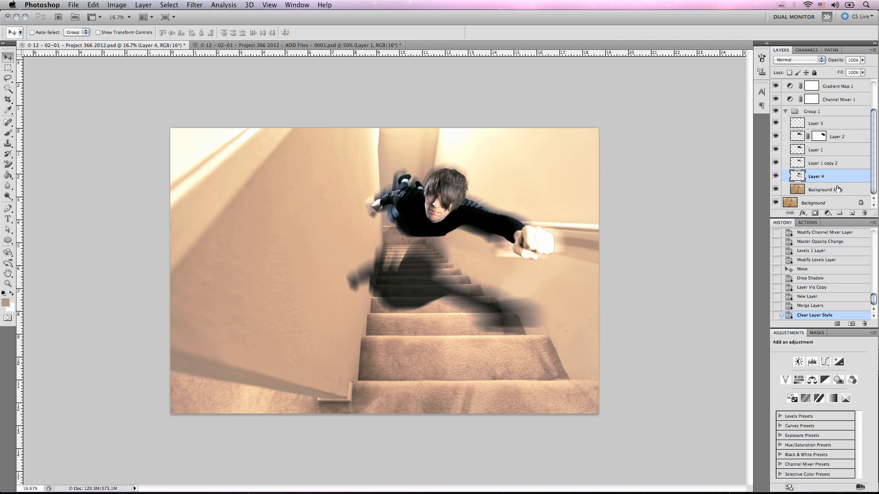
{"action": "left_click", "coordinate": [814, 213]}
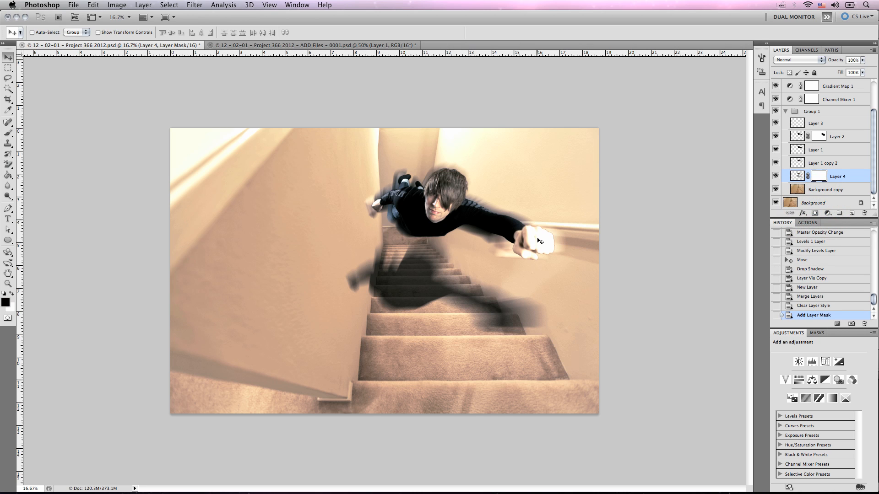
- Paint black on Layer 4's mask with a 1000 px brush at reduced opacity to fade the shadow over the stairs and wall
{"action": "key", "text": "b"}
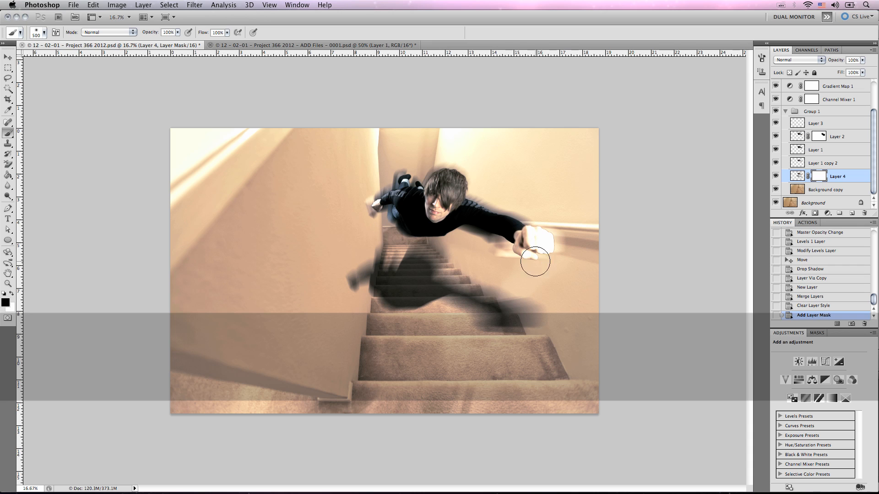
{"action": "key", "text": "bracketright"}
{"action": "key", "text": "bracketright"}
{"action": "key", "text": "bracketright"}
{"action": "key", "text": "bracketright"}
{"action": "key", "text": "bracketright"}
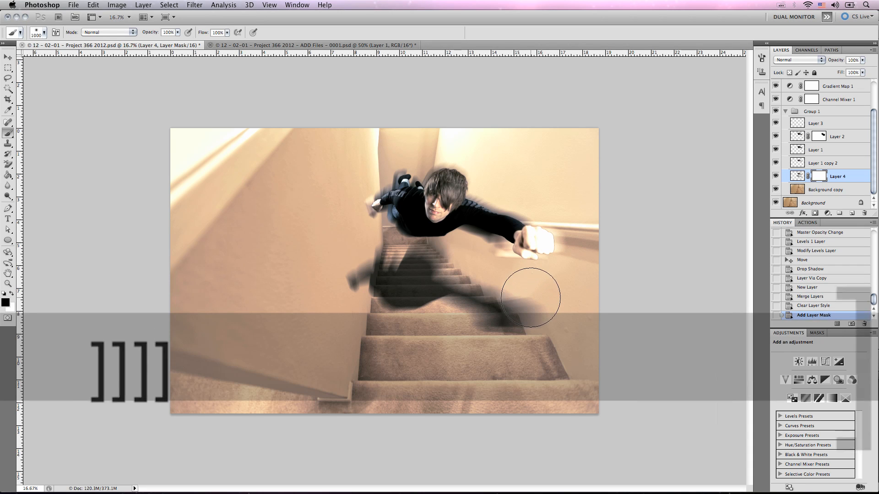
{"action": "left_click_drag", "start_coordinate": [177, 33], "coordinate": [155, 39]}
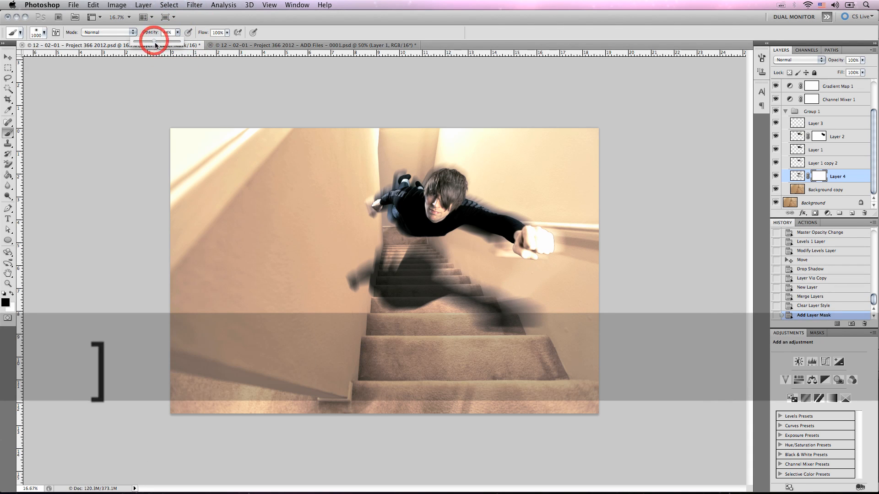
{"action": "mouse_move", "coordinate": [438, 328]}
{"action": "left_mouse_down"}
{"action": "mouse_move", "coordinate": [393, 322]}
{"action": "mouse_move", "coordinate": [347, 292]}
{"action": "mouse_move", "coordinate": [348, 240]}
{"action": "mouse_move", "coordinate": [440, 250]}
{"action": "mouse_move", "coordinate": [523, 291]}
{"action": "mouse_move", "coordinate": [529, 323]}
{"action": "left_mouse_up"}
{"action": "mouse_move", "coordinate": [529, 323]}
{"action": "left_mouse_down"}
{"action": "mouse_move", "coordinate": [536, 303]}
{"action": "mouse_move", "coordinate": [458, 235]}
{"action": "mouse_move", "coordinate": [369, 233]}
{"action": "mouse_move", "coordinate": [365, 321]}
{"action": "mouse_move", "coordinate": [469, 347]}
{"action": "mouse_move", "coordinate": [542, 293]}
{"action": "mouse_move", "coordinate": [384, 189]}
{"action": "mouse_move", "coordinate": [316, 295]}
{"action": "mouse_move", "coordinate": [328, 284]}
{"action": "mouse_move", "coordinate": [333, 319]}
{"action": "mouse_move", "coordinate": [443, 348]}
{"action": "left_mouse_up"}
- Soften the remaining shadow on the middle steps by painting Layer 4's mask with a 250 px brush at 22% opacity
{"action": "key", "text": "bracketleft"}
{"action": "key", "text": "bracketleft"}
{"action": "key", "text": "bracketleft"}
{"action": "key", "text": "bracketleft"}
{"action": "key", "text": "bracketleft"}
{"action": "key", "text": "bracketleft"}
{"action": "key", "text": "bracketleft"}
{"action": "key", "text": "bracketleft"}
{"action": "key", "text": "2"}
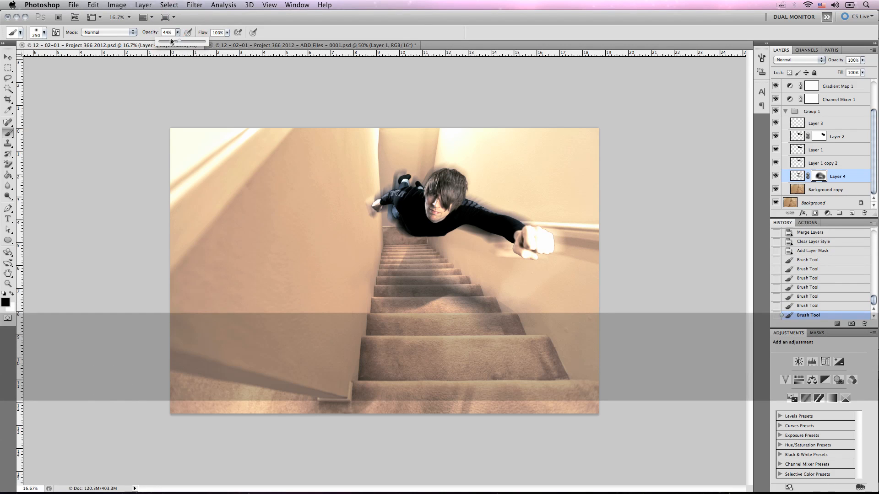
{"action": "key", "text": "2"}
{"action": "key", "text": "super+z"}
{"action": "left_click", "coordinate": [421, 324]}
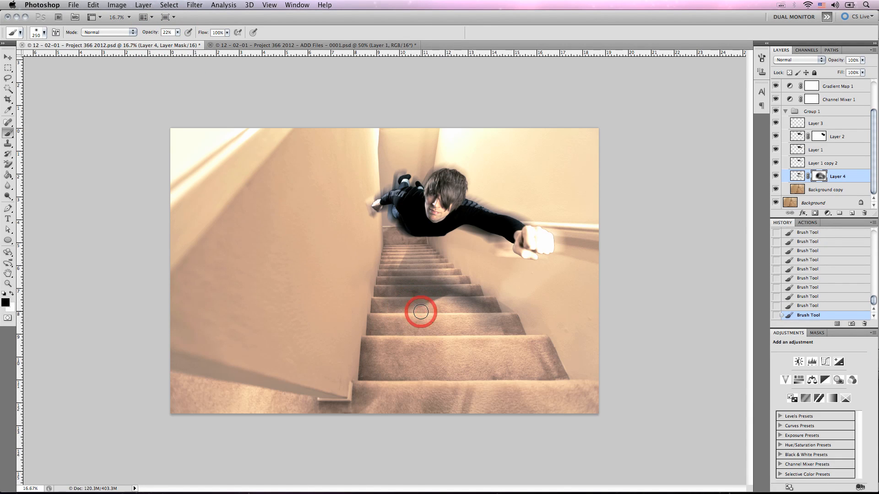
{"action": "left_click", "coordinate": [439, 326]}
- Mask out the man's duplicate body and arm on Layer 4 with an 800 px black brush at 100% opacity
{"action": "key", "text": "b"}
{"action": "left_click_drag", "start_coordinate": [177, 34], "coordinate": [302, 64]}
{"action": "key", "text": "b"}
{"action": "key", "text": "b"}
{"action": "key", "text": "b"}
{"action": "key", "text": "b"}
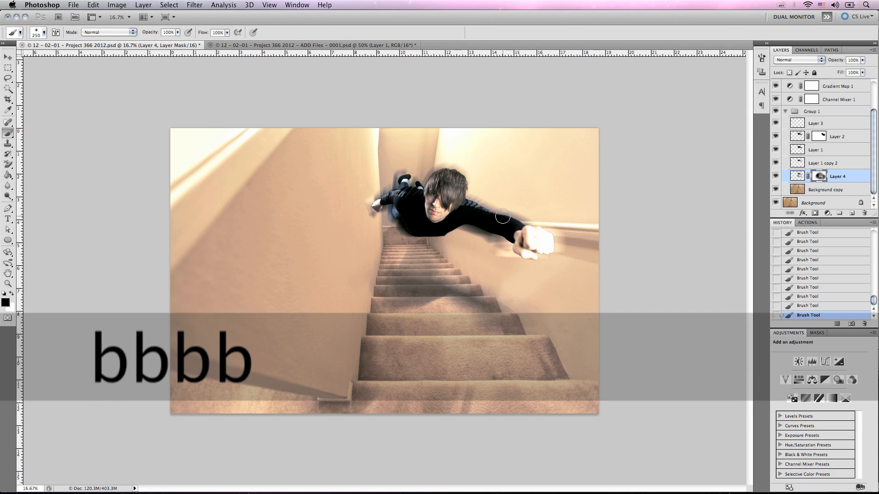
{"action": "key", "text": "bracketright"}
{"action": "key", "text": "bracketright"}
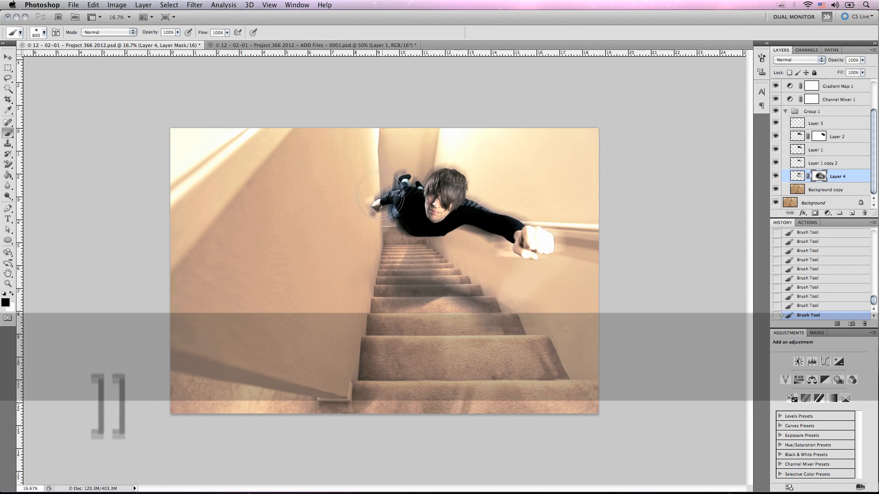
{"action": "mouse_move", "coordinate": [490, 240]}
{"action": "left_mouse_down"}
{"action": "mouse_move", "coordinate": [401, 212]}
{"action": "mouse_move", "coordinate": [375, 176]}
{"action": "mouse_move", "coordinate": [476, 184]}
{"action": "mouse_move", "coordinate": [529, 243]}
{"action": "mouse_move", "coordinate": [546, 248]}
{"action": "left_mouse_up"}
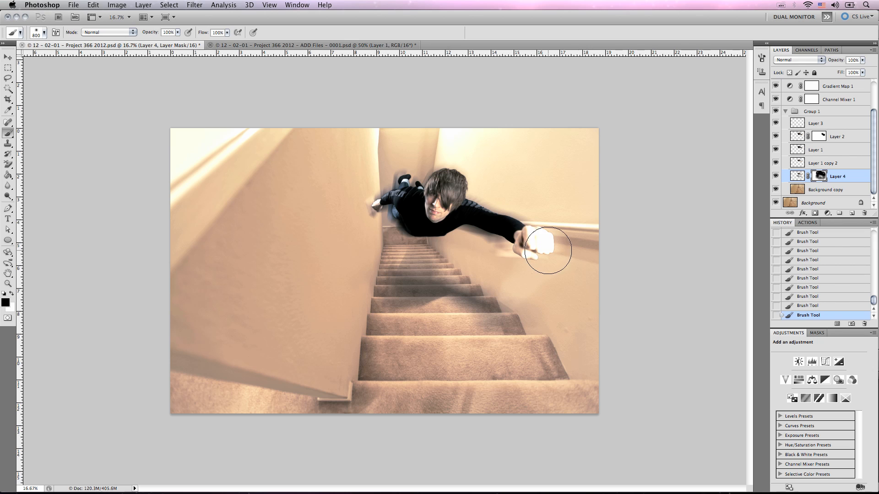
- Select Layer 4's image thumbnail and shift the shadow slightly on the stairs
{"action": "left_click", "coordinate": [797, 176]}
{"action": "key", "text": "v"}
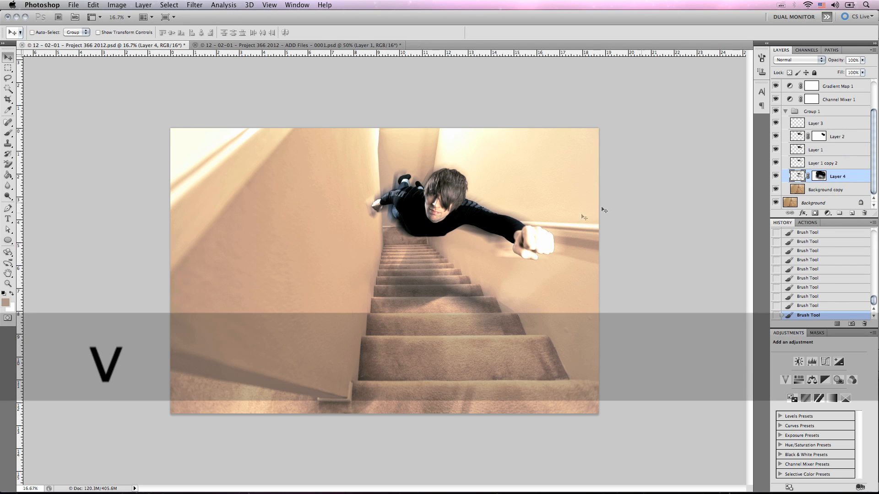
{"action": "left_click", "coordinate": [435, 276]}
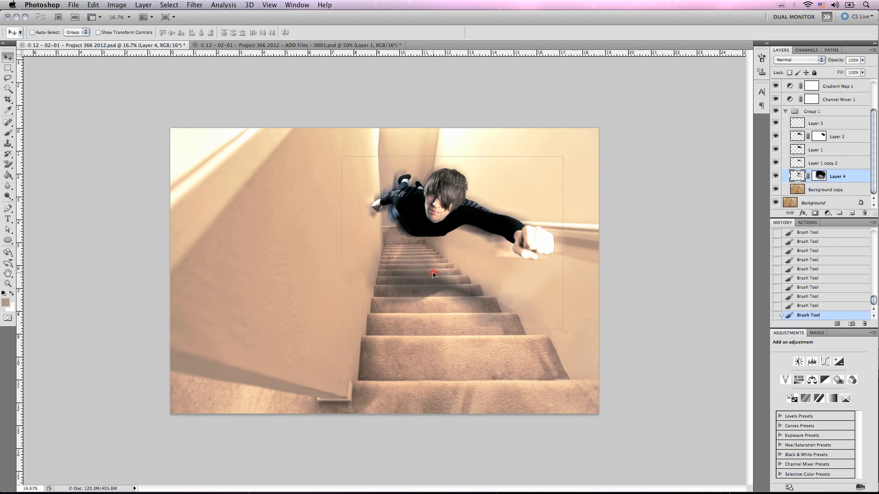
{"action": "left_click_drag", "start_coordinate": [434, 274], "coordinate": [430, 279]}
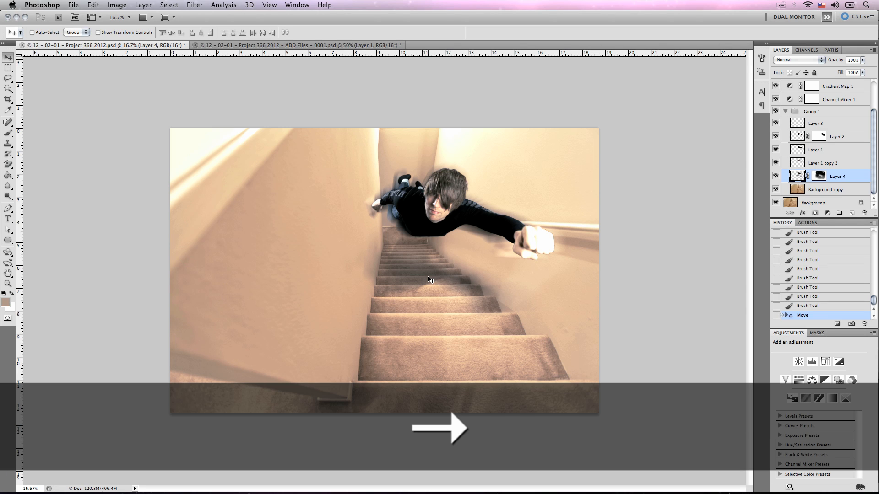
- Fade the shadow along the wall beside the stairs on Layer 4's mask with a 500 px brush at 20% opacity, undoing the last stroke
{"action": "left_click", "coordinate": [818, 176]}
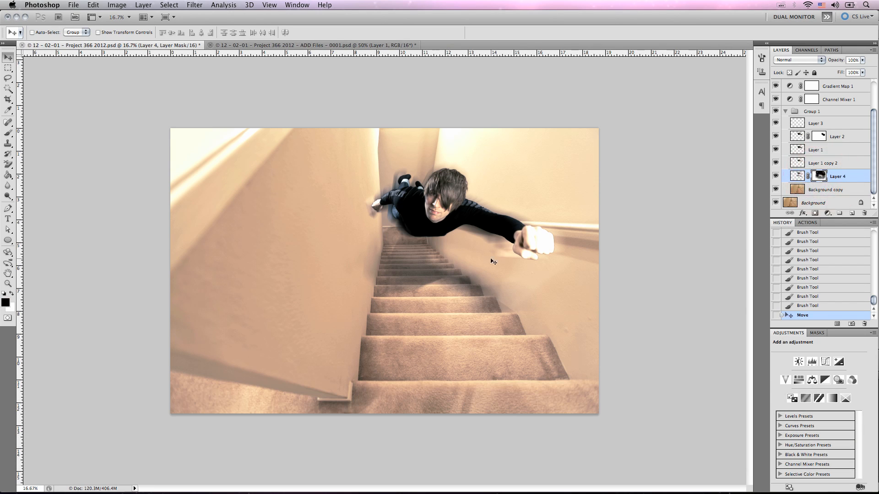
{"action": "key", "text": "b"}
{"action": "key", "text": "bracketleft"}
{"action": "key", "text": "bracketleft"}
{"action": "key", "text": "bracketleft"}
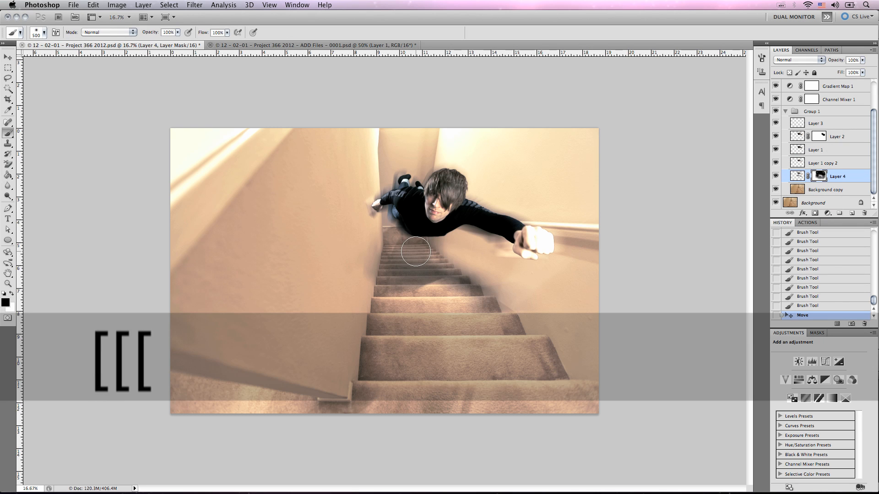
{"action": "left_click", "coordinate": [178, 33]}
{"action": "left_click", "coordinate": [143, 41]}
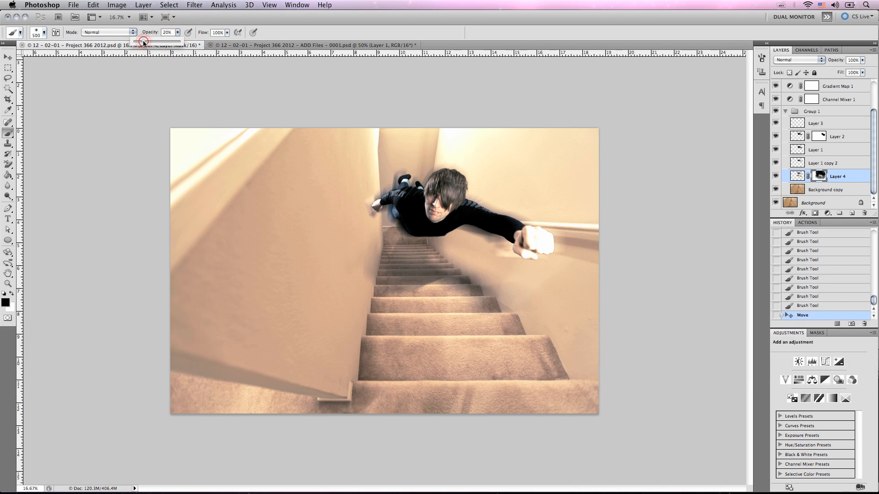
{"action": "left_click_drag", "start_coordinate": [381, 255], "coordinate": [359, 261]}
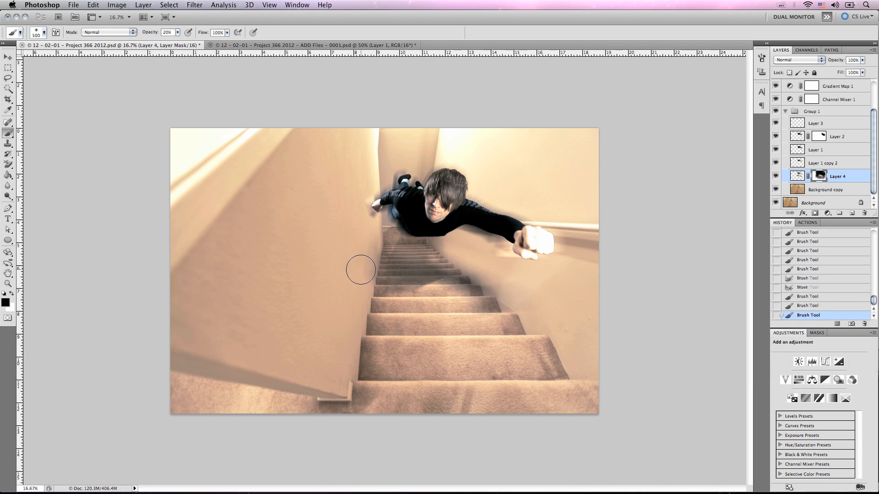
{"action": "left_click", "coordinate": [361, 270]}
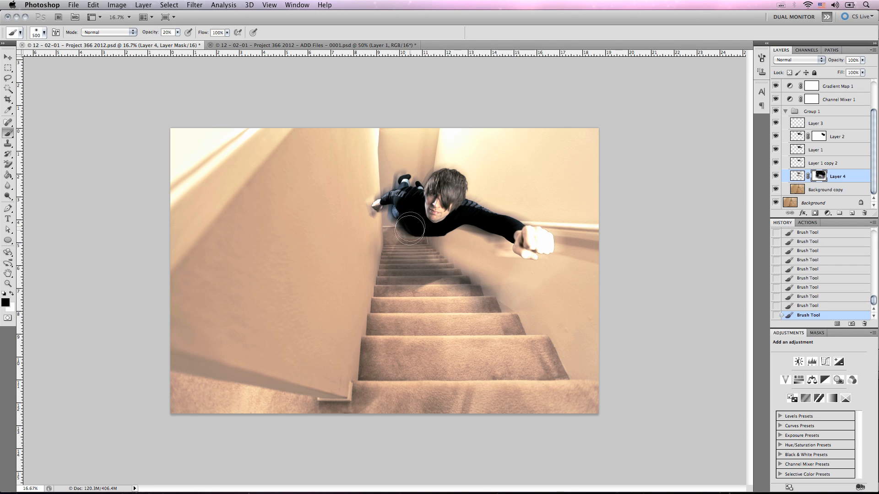
{"action": "key", "text": "super+z"}
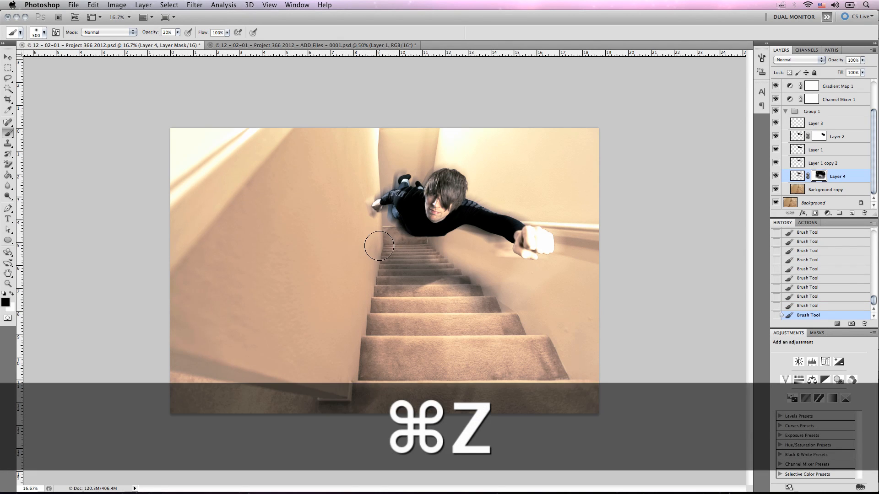
- Touch up Layer 4's mask on the uppermost steps below the man with a brush of about 150 px at 20% opacity
{"action": "key", "text": "bracketleft"}
{"action": "key", "text": "bracketleft"}
{"action": "key", "text": "bracketleft"}
{"action": "key", "text": "bracketleft"}
{"action": "key", "text": "bracketleft"}
{"action": "key", "text": "bracketleft"}
{"action": "left_click", "coordinate": [392, 248]}
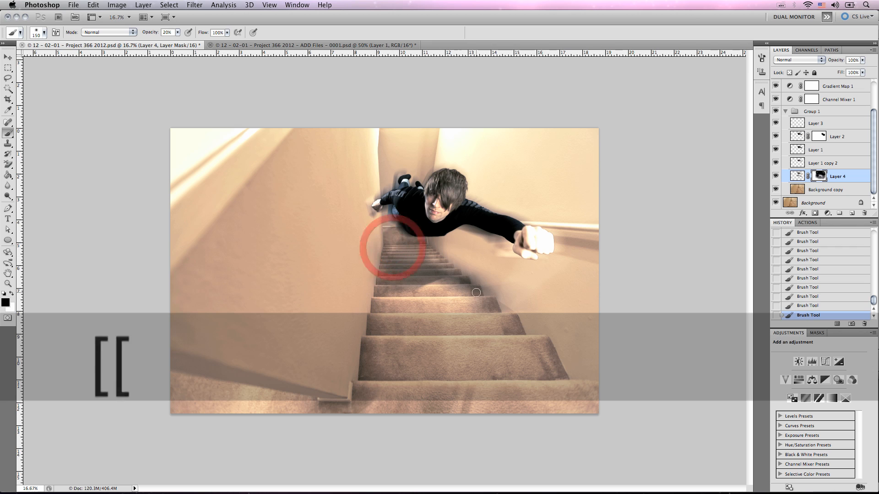
{"action": "key", "text": "bracketright"}
{"action": "left_click", "coordinate": [396, 242]}
- Blend the shadow's lower edge on the stairs by painting Layer 4's mask with a 300 px brush at 20% opacity
{"action": "key", "text": "bracketright"}
{"action": "key", "text": "bracketright"}
{"action": "key", "text": "bracketright"}
{"action": "key", "text": "bracketright"}
{"action": "key", "text": "bracketright"}
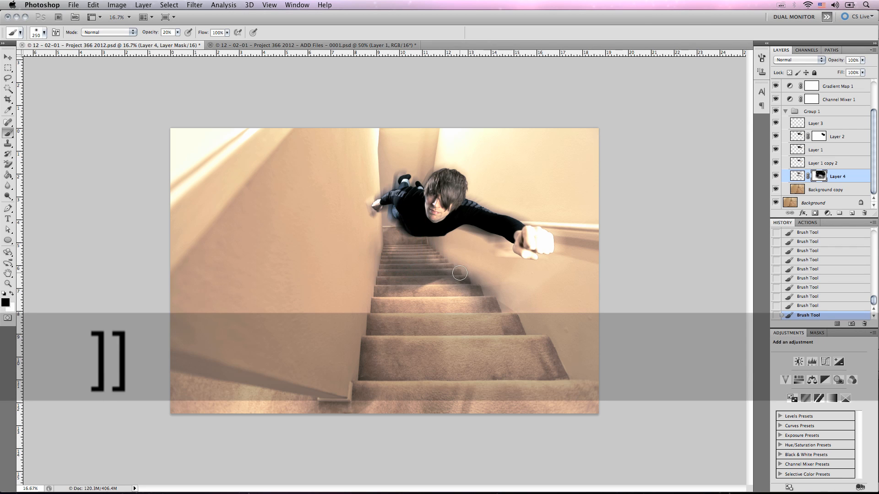
{"action": "key", "text": "bracketleft"}
{"action": "key", "text": "bracketleft"}
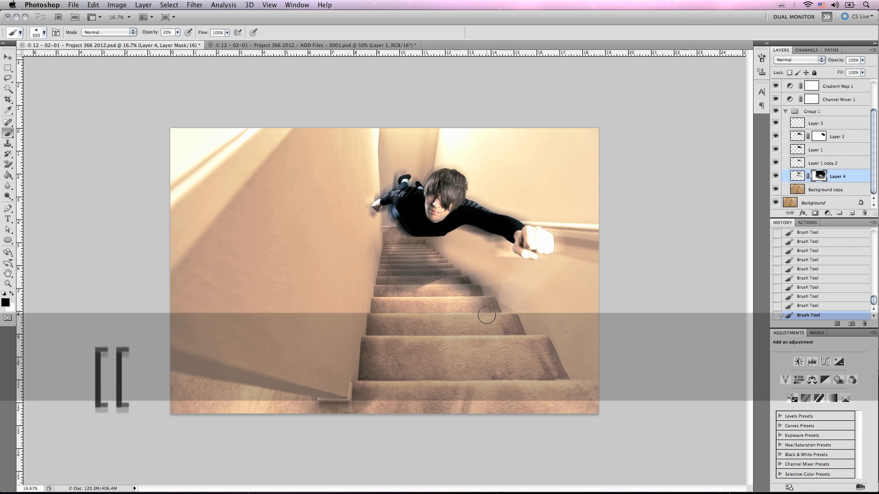
{"action": "left_click", "coordinate": [418, 298]}
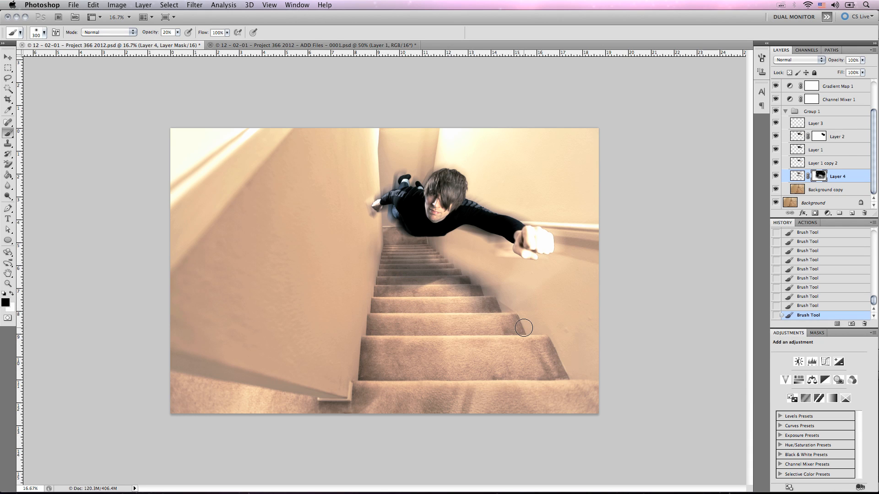
{"action": "left_click", "coordinate": [524, 328], "text": "alt"}
- Duplicate the Background copy layer and apply a High Pass filter with a 92.9 pixel radius to the duplicate
{"action": "left_click", "coordinate": [851, 191]}
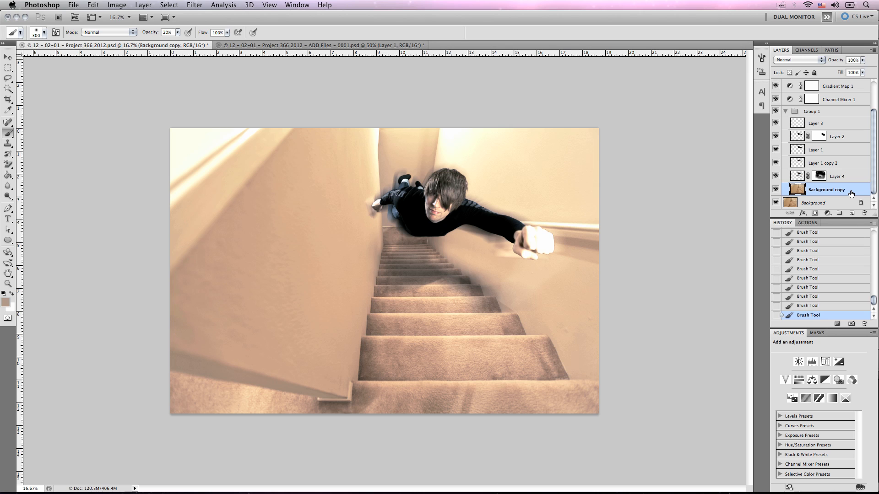
{"action": "key", "text": "super+j"}
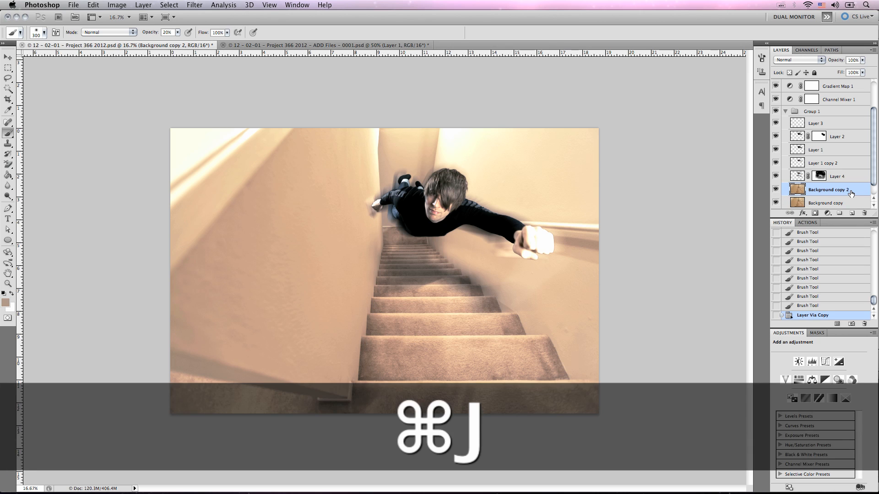
{"action": "left_click", "coordinate": [167, 6]}
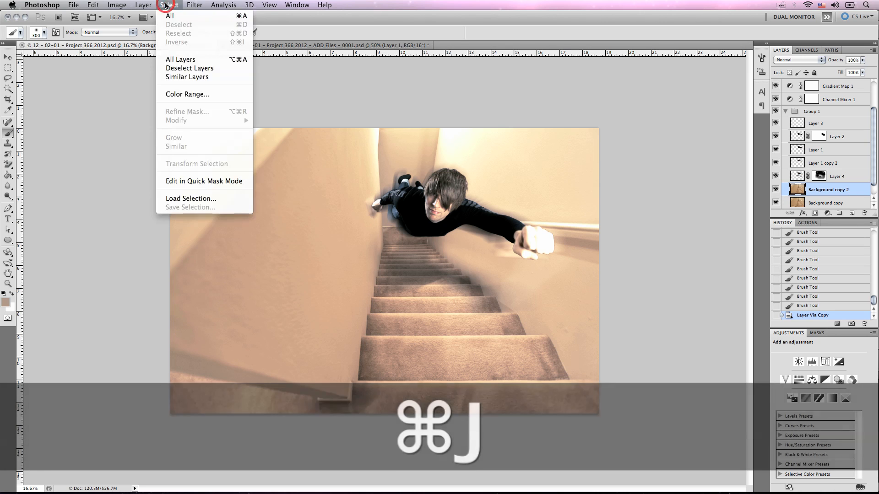
{"action": "mouse_move", "coordinate": [188, 4]}
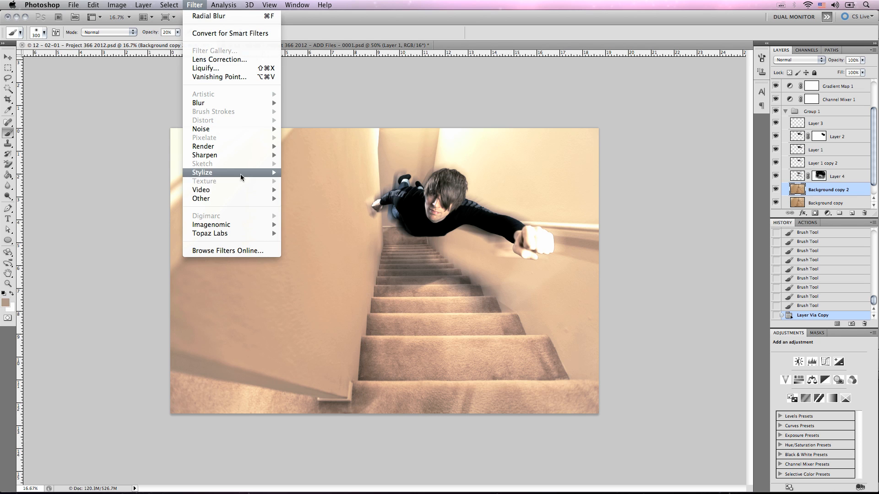
{"action": "mouse_move", "coordinate": [240, 198]}
{"action": "left_click", "coordinate": [306, 209]}
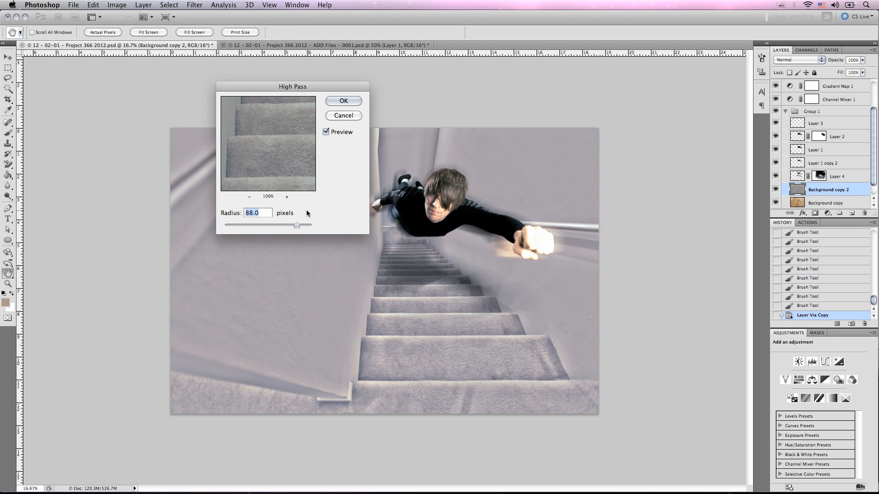
{"action": "left_click_drag", "start_coordinate": [263, 223], "coordinate": [254, 222]}
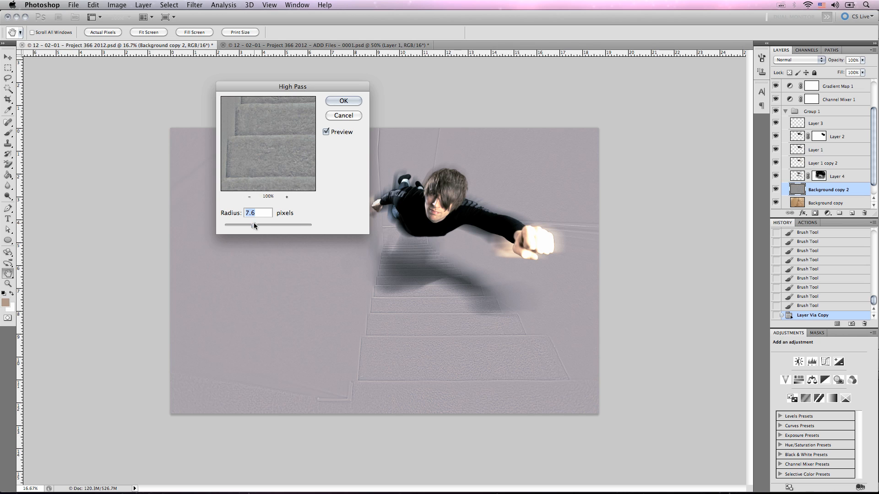
{"action": "left_click", "coordinate": [298, 225]}
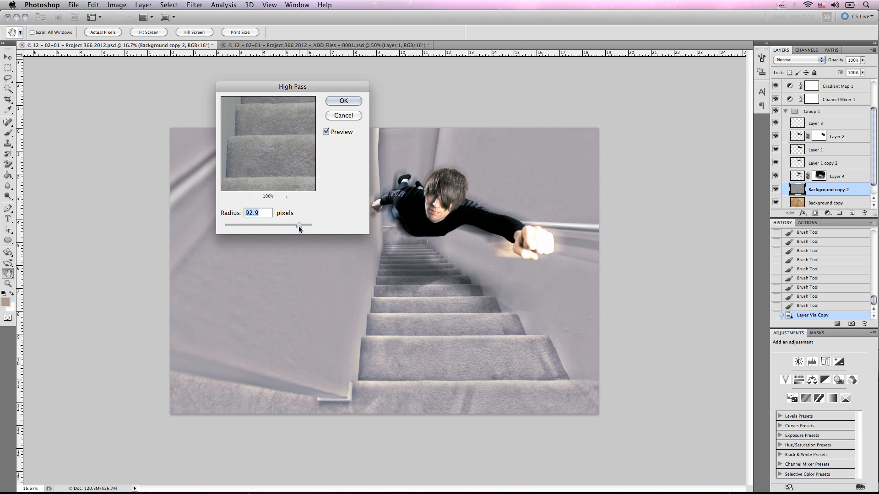
{"action": "left_click", "coordinate": [343, 101]}
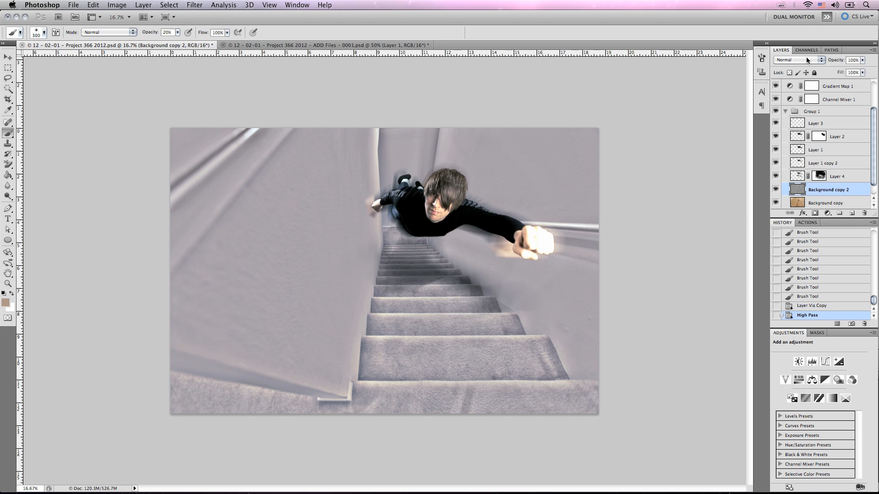
- Set the high-pass layer's blending mode to Overlay and its opacity to 33%
{"action": "left_click", "coordinate": [820, 59]}
{"action": "left_click", "coordinate": [805, 144]}
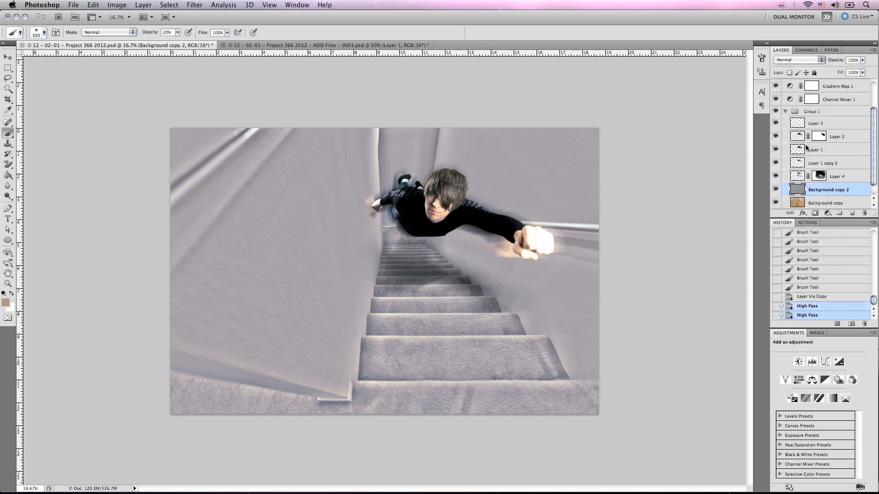
{"action": "left_click", "coordinate": [863, 60]}
{"action": "left_click", "coordinate": [832, 69]}
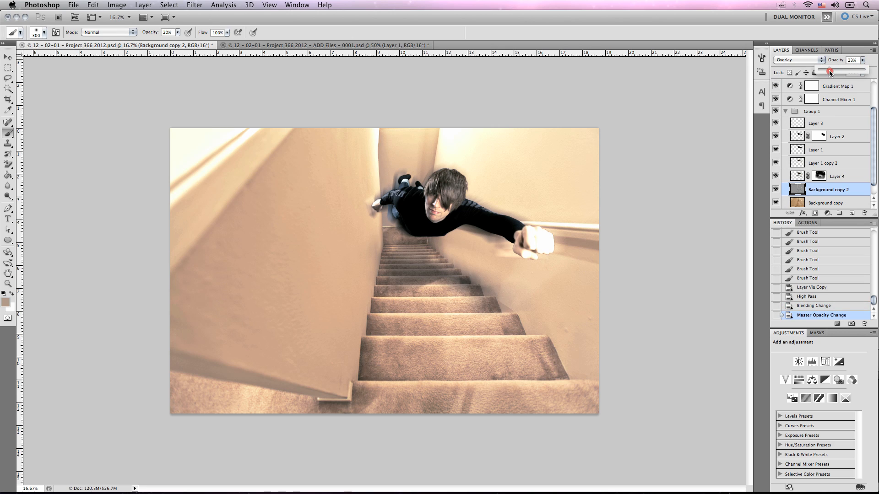
{"action": "left_click_drag", "start_coordinate": [826, 70], "coordinate": [831, 71]}
{"action": "left_click_drag", "start_coordinate": [835, 75], "coordinate": [835, 75]}
{"action": "left_click_drag", "start_coordinate": [834, 75], "coordinate": [833, 75]}
- Check Layer 1's contribution at the outstretched fist by toggling its visibility, and add a layer mask to it
{"action": "key", "text": "z"}
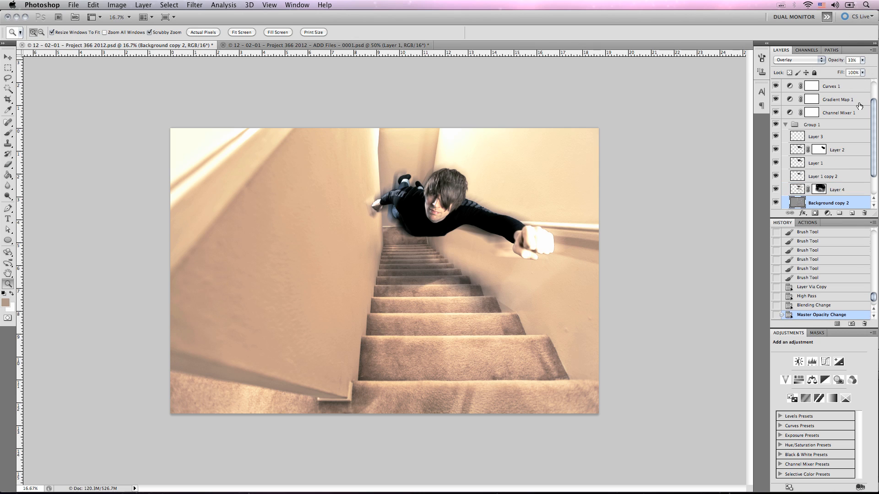
{"action": "left_click", "coordinate": [844, 163]}
{"action": "left_click", "coordinate": [520, 244]}
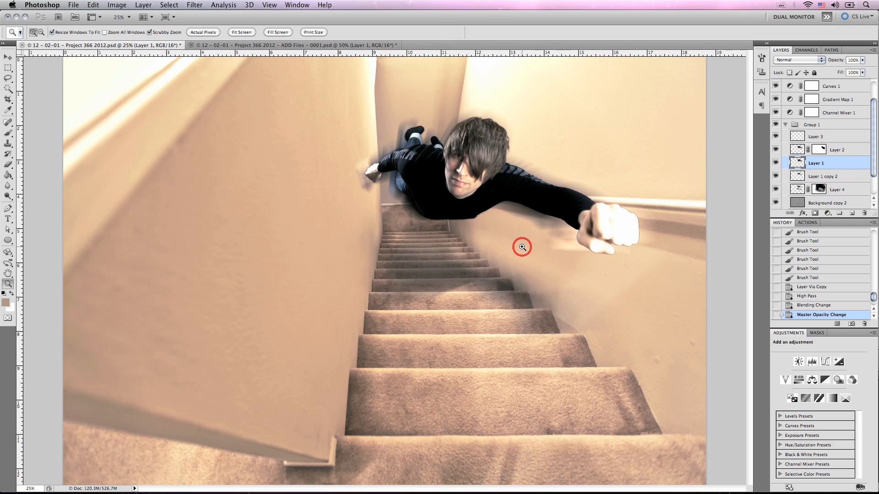
{"action": "left_click", "coordinate": [568, 218]}
{"action": "left_click", "coordinate": [441, 215]}
{"action": "left_click", "coordinate": [444, 230]}
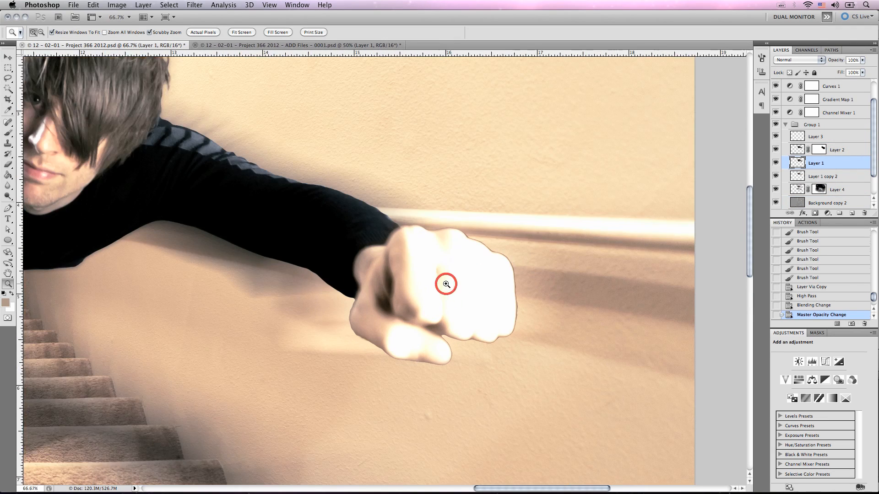
{"action": "left_click", "coordinate": [446, 285]}
{"action": "left_click", "coordinate": [775, 163]}
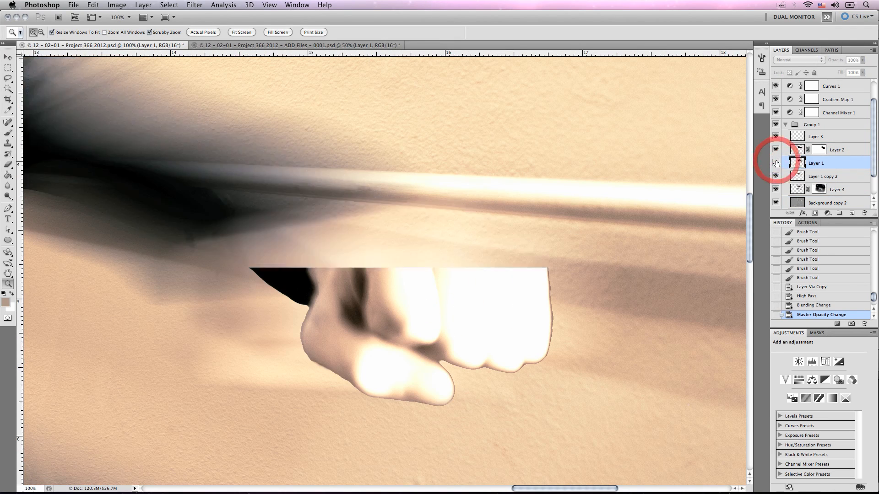
{"action": "left_click", "coordinate": [776, 163]}
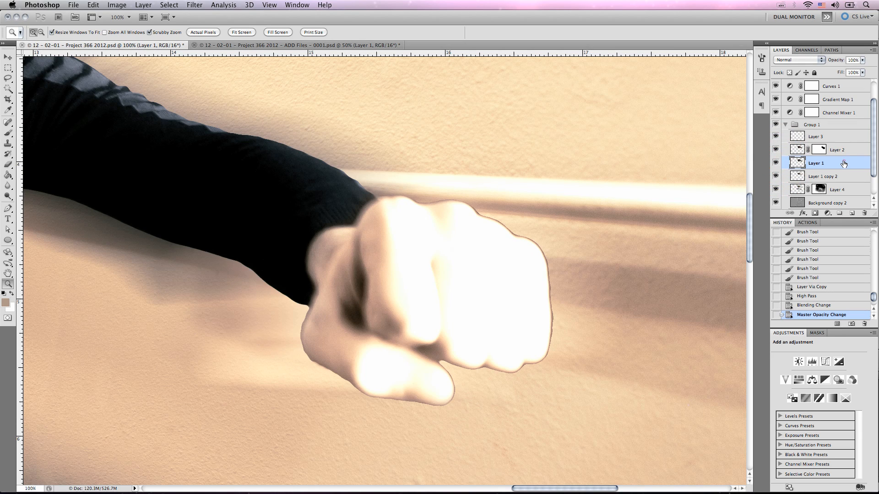
{"action": "left_click", "coordinate": [815, 213]}
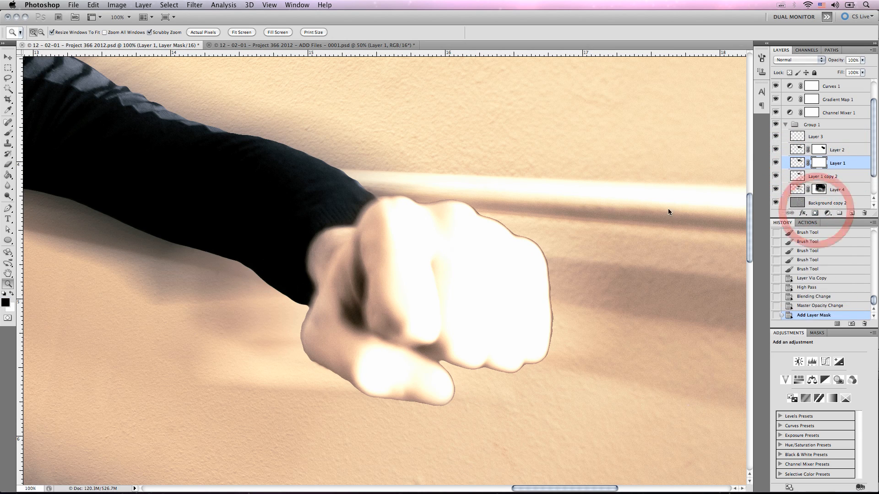
- Paint black on Layer 1's mask along the fist's outer edge with a 45 px brush at 20% opacity
{"action": "key", "text": "b"}
{"action": "key", "text": "bracketleft"}
{"action": "key", "text": "bracketleft"}
{"action": "key", "text": "bracketleft"}
{"action": "key", "text": "bracketleft"}
{"action": "key", "text": "bracketleft"}
{"action": "key", "text": "bracketleft"}
{"action": "key", "text": "bracketleft"}
{"action": "key", "text": "bracketleft"}
{"action": "key", "text": "bracketleft"}
{"action": "key", "text": "bracketleft"}
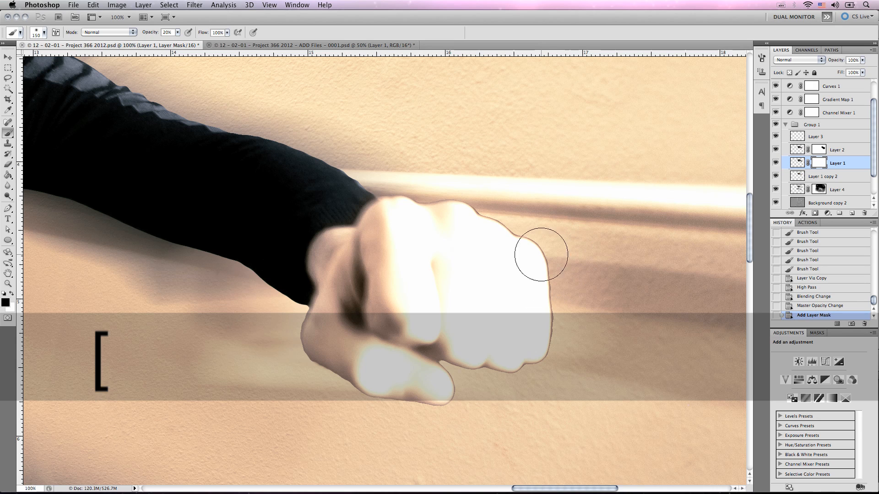
{"action": "key", "text": "bracketleft"}
{"action": "key", "text": "bracketleft"}
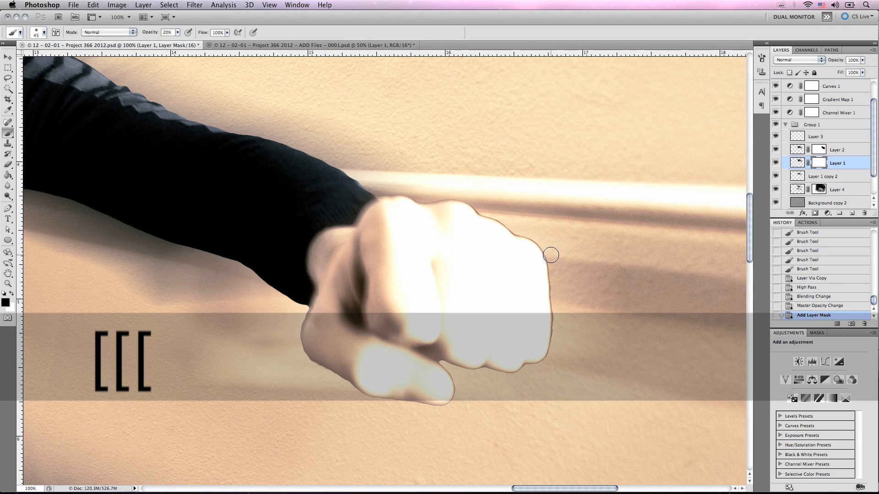
{"action": "left_click", "coordinate": [552, 255]}
{"action": "left_click_drag", "start_coordinate": [554, 255], "coordinate": [554, 274]}
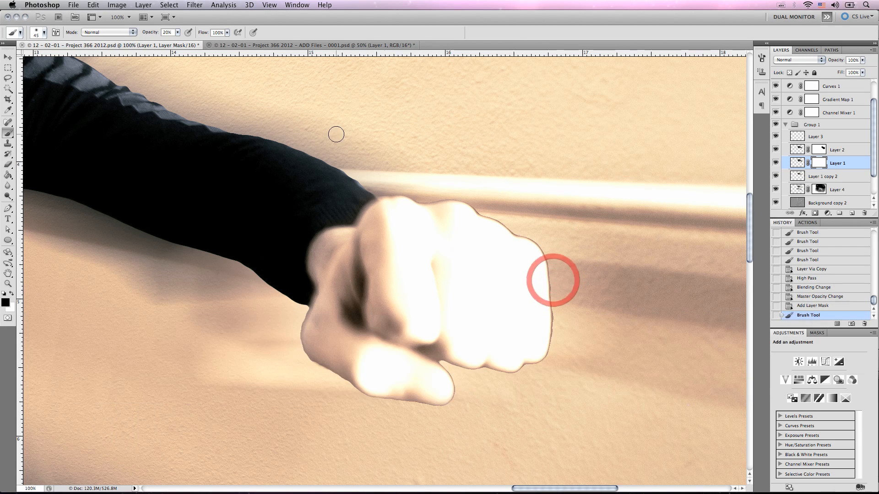
- Mask out the dark outline around the fist's knuckles with small brushes down to 15 px at 100% opacity
{"action": "left_click", "coordinate": [183, 33]}
{"action": "left_click_drag", "start_coordinate": [182, 34], "coordinate": [255, 47]}
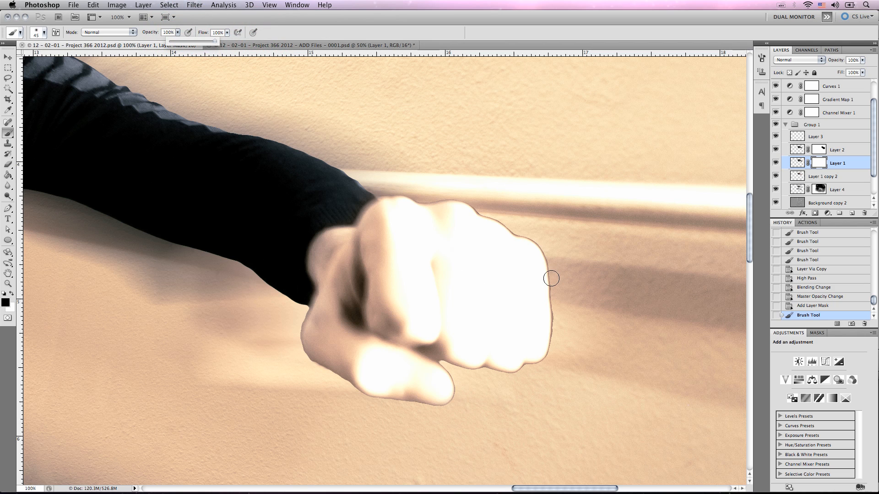
{"action": "key", "text": "bracketleft"}
{"action": "key", "text": "bracketleft"}
{"action": "mouse_move", "coordinate": [553, 282]}
{"action": "left_mouse_down"}
{"action": "mouse_move", "coordinate": [555, 331]}
{"action": "mouse_move", "coordinate": [542, 366]}
{"action": "mouse_move", "coordinate": [511, 378]}
{"action": "mouse_move", "coordinate": [457, 374]}
{"action": "mouse_move", "coordinate": [454, 402]}
{"action": "mouse_move", "coordinate": [434, 410]}
{"action": "mouse_move", "coordinate": [376, 402]}
{"action": "mouse_move", "coordinate": [311, 367]}
{"action": "mouse_move", "coordinate": [294, 341]}
{"action": "mouse_move", "coordinate": [295, 317]}
{"action": "mouse_move", "coordinate": [555, 274]}
{"action": "mouse_move", "coordinate": [541, 242]}
{"action": "mouse_move", "coordinate": [460, 196]}
{"action": "mouse_move", "coordinate": [414, 192]}
{"action": "mouse_move", "coordinate": [502, 217]}
{"action": "mouse_move", "coordinate": [544, 245]}
{"action": "mouse_move", "coordinate": [557, 298]}
{"action": "mouse_move", "coordinate": [558, 347]}
{"action": "mouse_move", "coordinate": [519, 376]}
{"action": "mouse_move", "coordinate": [453, 369]}
{"action": "left_mouse_up"}
{"action": "key", "text": "bracketright"}
{"action": "key", "text": "bracketright"}
{"action": "key", "text": "bracketleft"}
{"action": "key", "text": "bracketleft"}
{"action": "key", "text": "bracketleft"}
{"action": "key", "text": "bracketleft"}
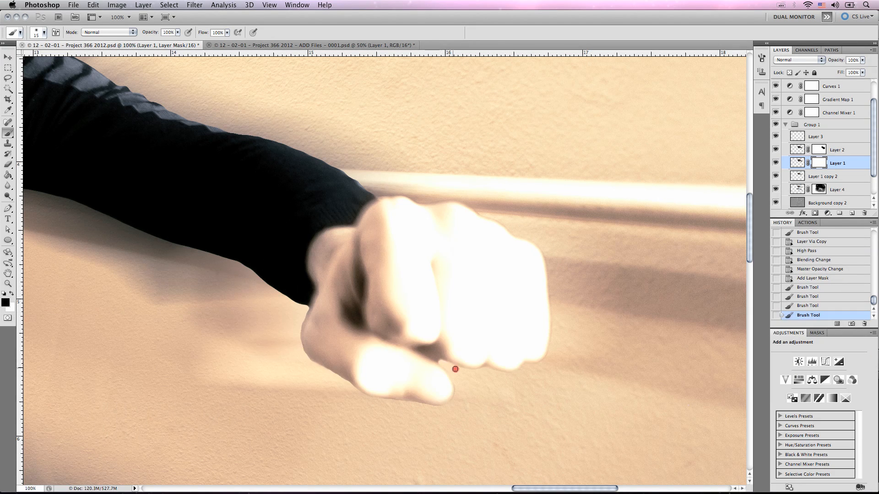
- Soften the lower edges of the thumb and fist on Layer 1's mask with a 60 px brush at 58% opacity
{"action": "key", "text": "bracketright"}
{"action": "key", "text": "bracketright"}
{"action": "key", "text": "bracketright"}
{"action": "key", "text": "5"}
{"action": "key", "text": "8"}
{"action": "key", "text": "bracketright"}
{"action": "key", "text": "bracketright"}
{"action": "mouse_move", "coordinate": [434, 414]}
{"action": "left_mouse_down"}
{"action": "mouse_move", "coordinate": [352, 409]}
{"action": "mouse_move", "coordinate": [291, 346]}
{"action": "mouse_move", "coordinate": [295, 313]}
{"action": "left_mouse_up"}
{"action": "mouse_move", "coordinate": [529, 375]}
{"action": "left_mouse_down"}
{"action": "mouse_move", "coordinate": [462, 392]}
{"action": "mouse_move", "coordinate": [489, 414]}
{"action": "mouse_move", "coordinate": [459, 399]}
{"action": "left_mouse_up"}
- Undo the last mask stroke and soften the forearm's upper edge on Layer 1's mask with the 60 px brush
{"action": "scroll", "coordinate": [490, 412], "scroll_direction": "left", "scroll_amount": 5}
{"action": "scroll", "coordinate": [490, 412], "scroll_direction": "up", "scroll_amount": 3}
{"action": "key", "text": "super+z"}
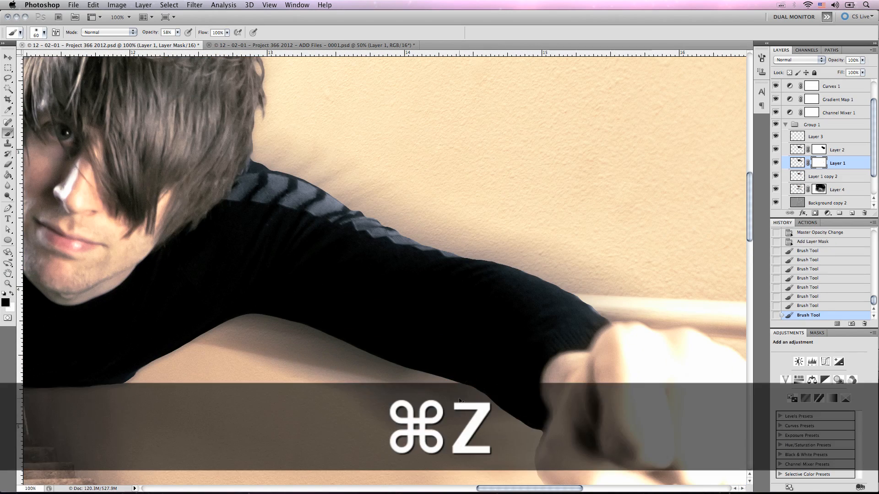
{"action": "left_click_drag", "start_coordinate": [612, 300], "coordinate": [516, 249]}
- Switch to the Blur tool, target Layer 1's image, and create a new blank layer named Layer 5 above it
{"action": "scroll", "coordinate": [516, 249], "scroll_direction": "left", "scroll_amount": 8}
{"action": "scroll", "coordinate": [516, 249], "scroll_direction": "down", "scroll_amount": 1}
{"action": "scroll", "coordinate": [515, 250], "scroll_direction": "left", "scroll_amount": 4}
{"action": "scroll", "coordinate": [515, 250], "scroll_direction": "up", "scroll_amount": 5}
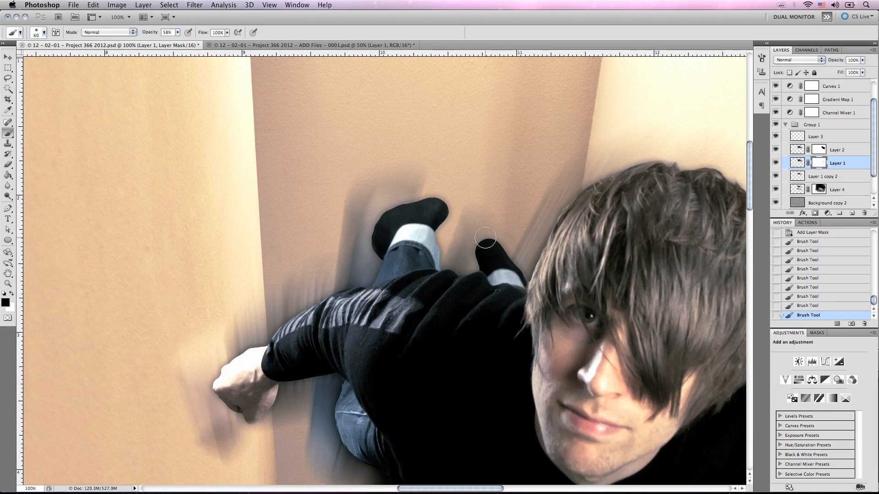
{"action": "key", "text": "r"}
{"action": "left_click", "coordinate": [854, 166]}
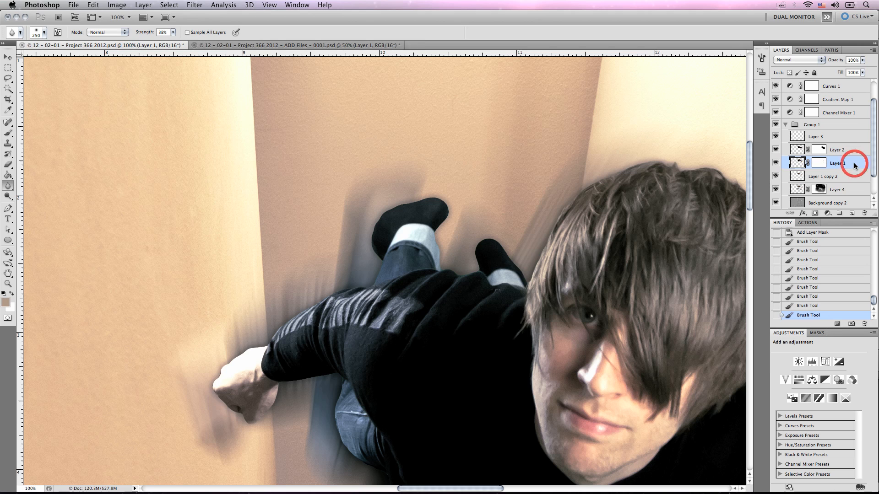
{"action": "key", "text": "super+shift+n"}
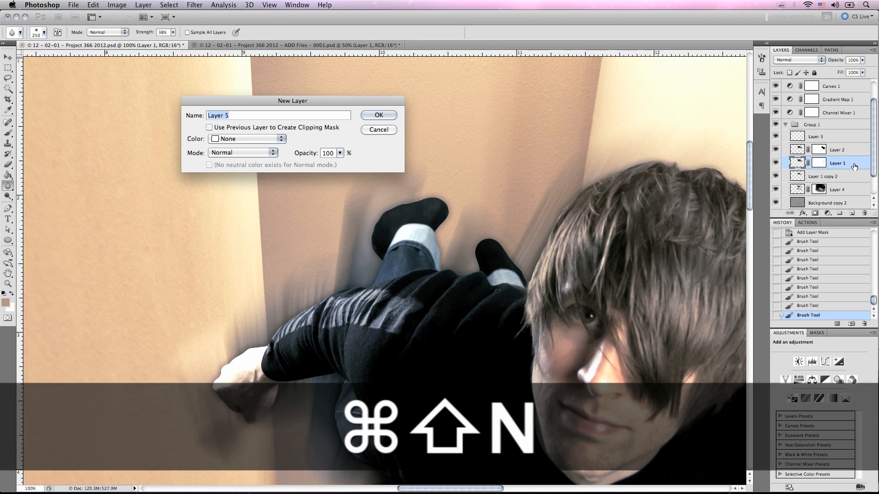
{"action": "key", "text": "Return"}
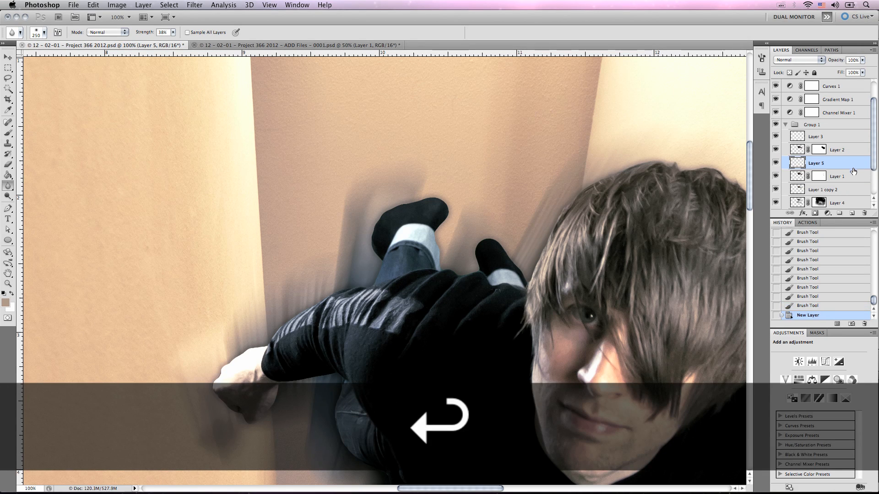
- Duplicate Layer 1, merge the copy with the blank Layer 5, and check the merged layer by toggling its visibility
{"action": "left_click", "coordinate": [853, 180]}
{"action": "left_click_drag", "start_coordinate": [852, 180], "coordinate": [852, 213]}
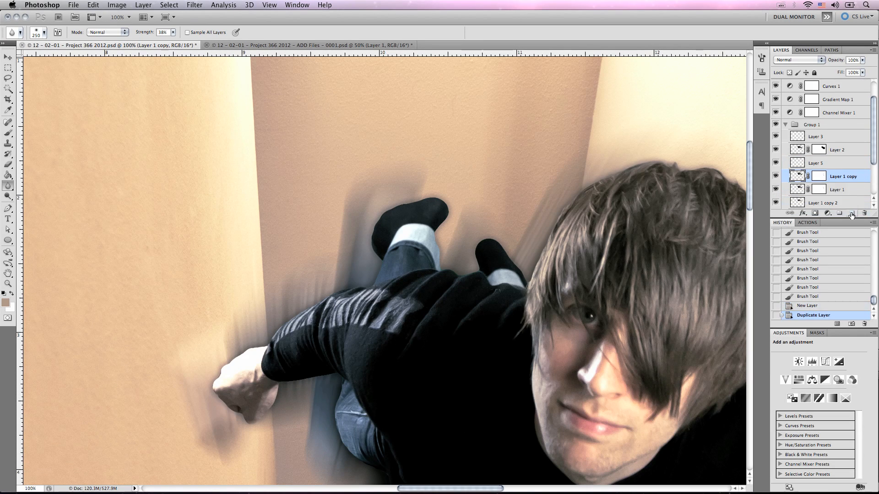
{"action": "left_click", "coordinate": [852, 163], "text": "shift"}
{"action": "right_click", "coordinate": [854, 163]}
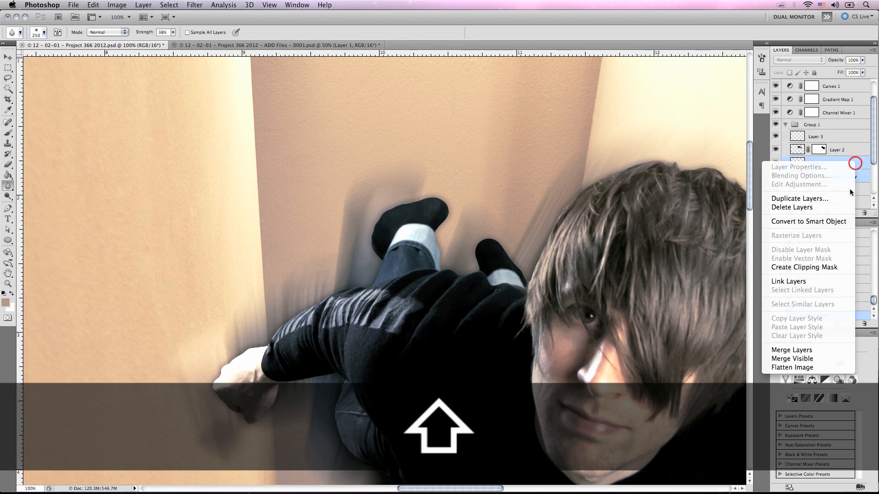
{"action": "left_click", "coordinate": [828, 350]}
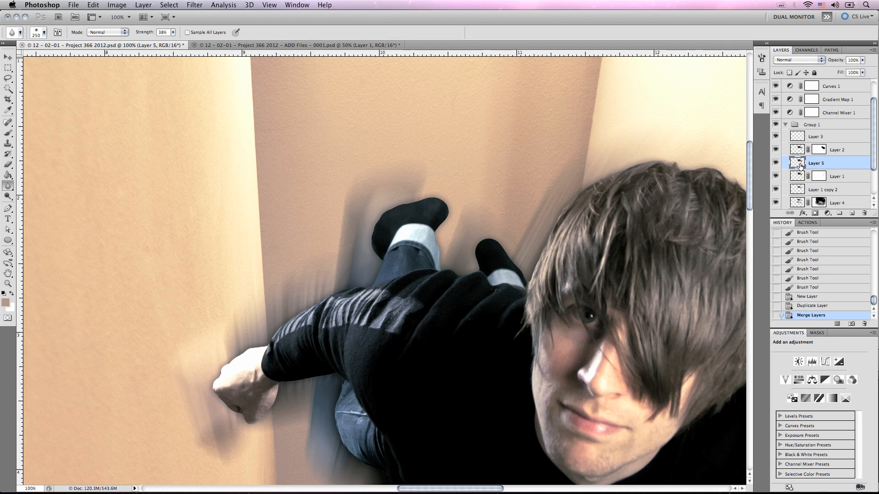
{"action": "left_click", "coordinate": [777, 162]}
{"action": "left_click", "coordinate": [777, 162]}
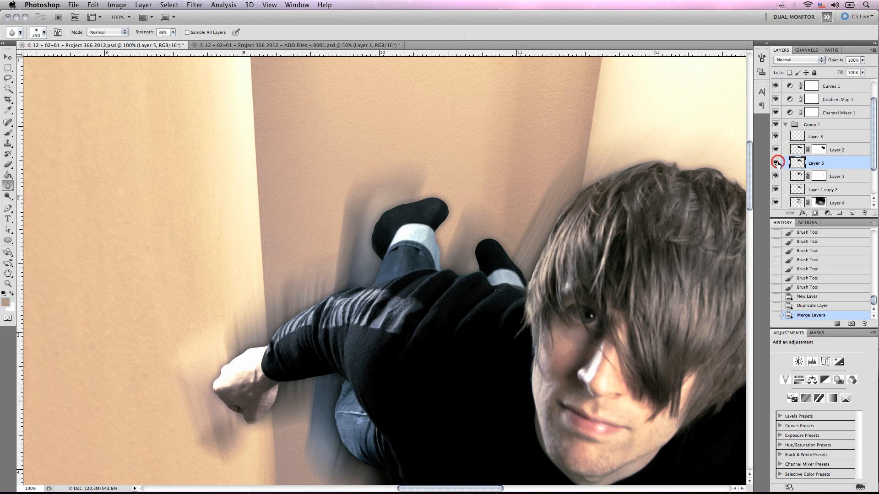
- Apply a Gaussian Blur with a 2.7 pixel radius to the merged Layer 5
{"action": "left_click", "coordinate": [838, 160]}
{"action": "left_click", "coordinate": [195, 4]}
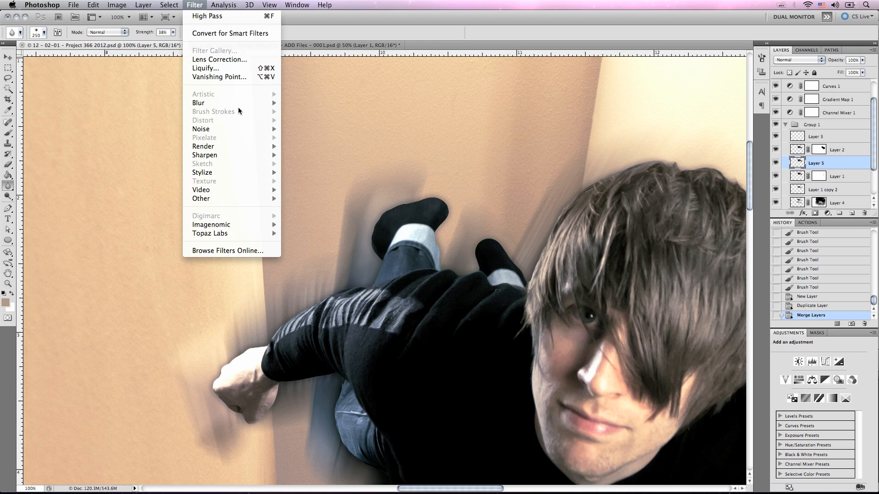
{"action": "mouse_move", "coordinate": [239, 102]}
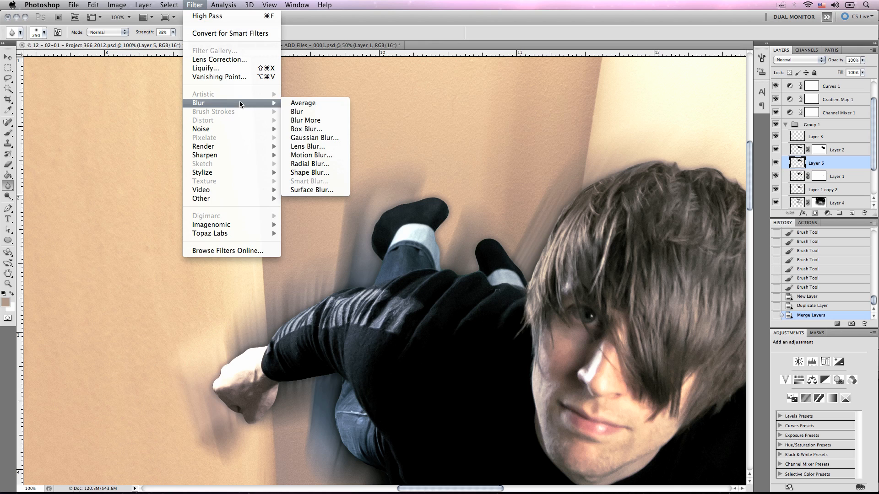
{"action": "left_click", "coordinate": [320, 138]}
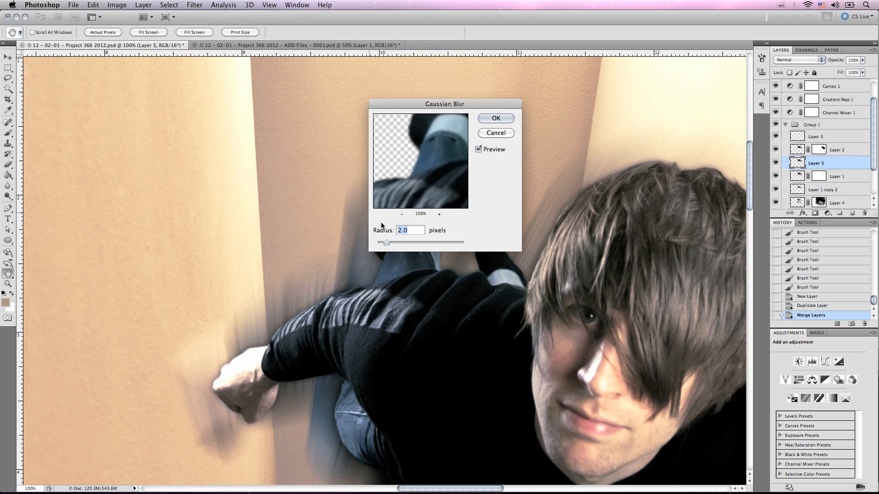
{"action": "left_click_drag", "start_coordinate": [413, 104], "coordinate": [536, 61]}
{"action": "mouse_move", "coordinate": [510, 198]}
{"action": "left_mouse_down"}
{"action": "mouse_move", "coordinate": [522, 197]}
{"action": "mouse_move", "coordinate": [512, 196]}
{"action": "left_mouse_up"}
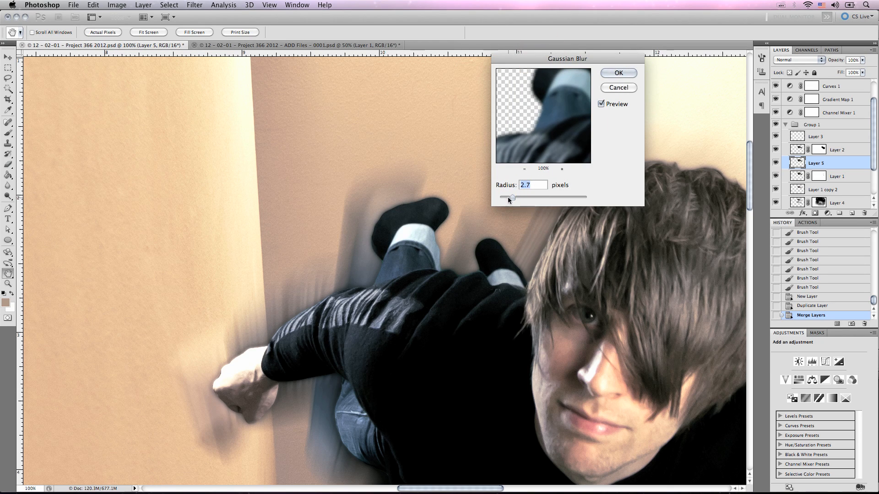
{"action": "left_click", "coordinate": [613, 72]}
{"action": "key", "text": "r"}
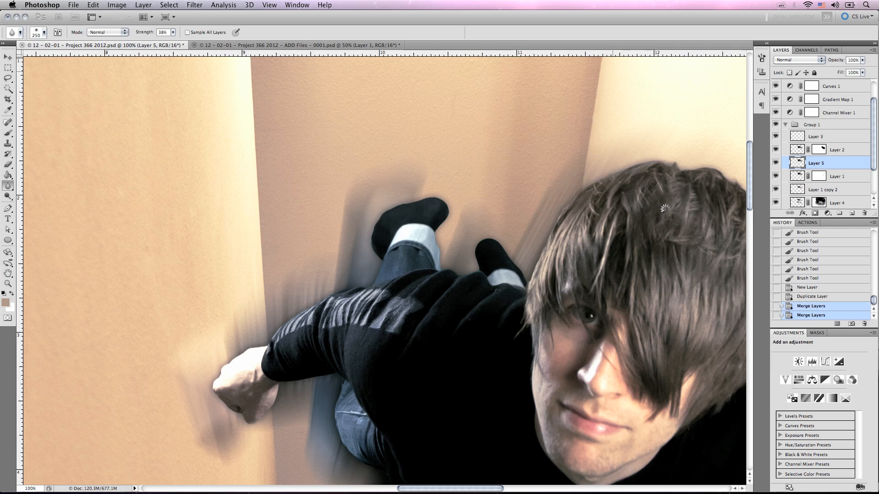
- Move the blurred Layer 5 above Layer 2 within Group 1
{"action": "scroll", "coordinate": [664, 208], "scroll_direction": "right", "scroll_amount": 10}
{"action": "scroll", "coordinate": [664, 208], "scroll_direction": "down", "scroll_amount": 4}
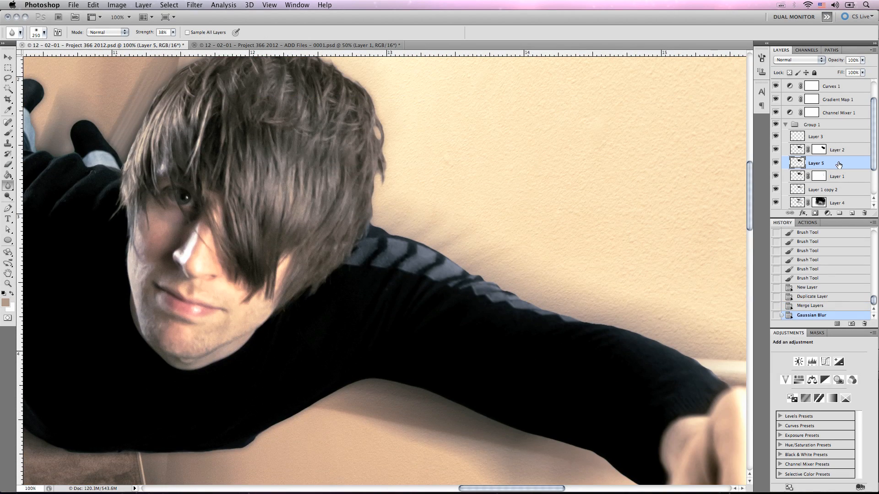
{"action": "left_click_drag", "start_coordinate": [839, 164], "coordinate": [838, 144]}
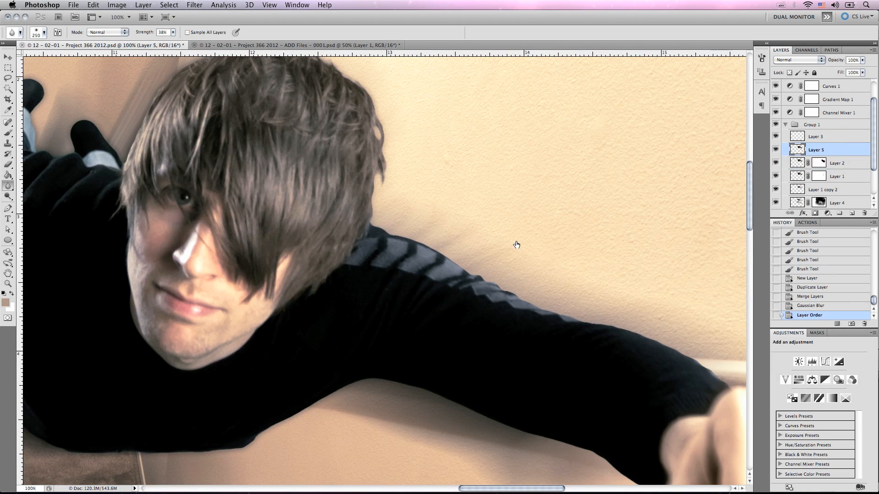
- Add a layer mask to the blurred Layer 5
{"action": "key", "text": "z"}
{"action": "scroll", "coordinate": [516, 245], "scroll_direction": "left", "scroll_amount": 10}
{"action": "scroll", "coordinate": [516, 245], "scroll_direction": "up", "scroll_amount": 2}
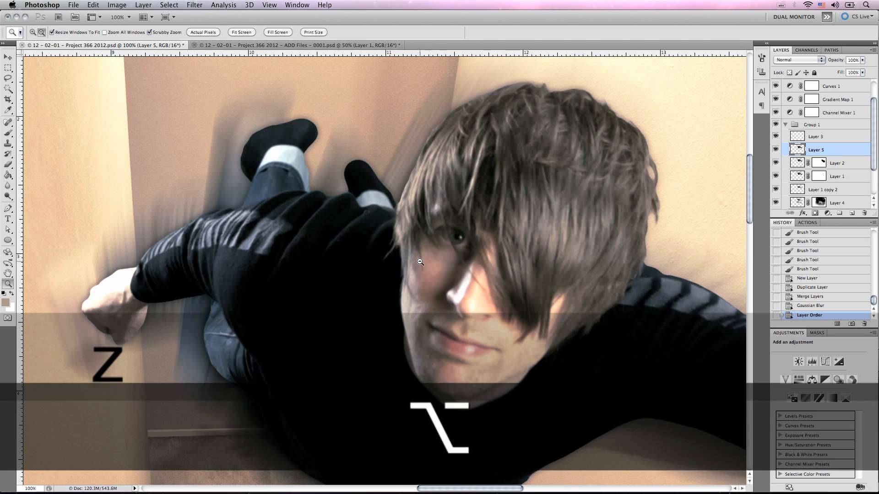
{"action": "left_click", "coordinate": [420, 262], "text": "alt"}
{"action": "scroll", "coordinate": [420, 262], "scroll_direction": "down", "scroll_amount": 3}
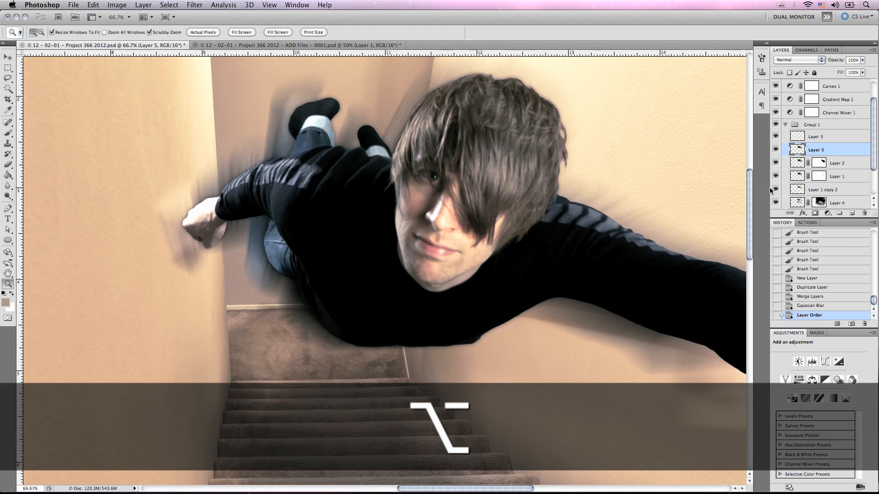
{"action": "left_click", "coordinate": [814, 214]}
- Mask Layer 5's blur off the man's head and face using a black 900 px brush at 58% opacity
{"action": "key", "text": "b"}
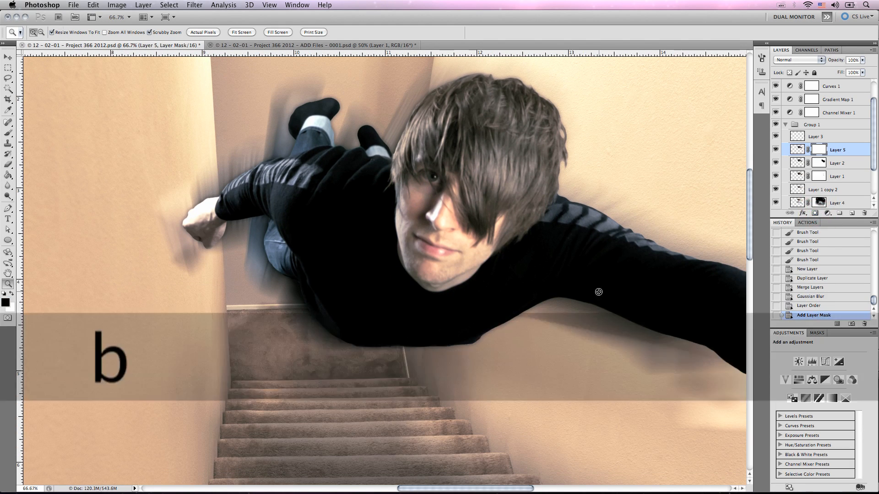
{"action": "key", "text": "bracketright"}
{"action": "key", "text": "bracketright"}
{"action": "key", "text": "bracketright"}
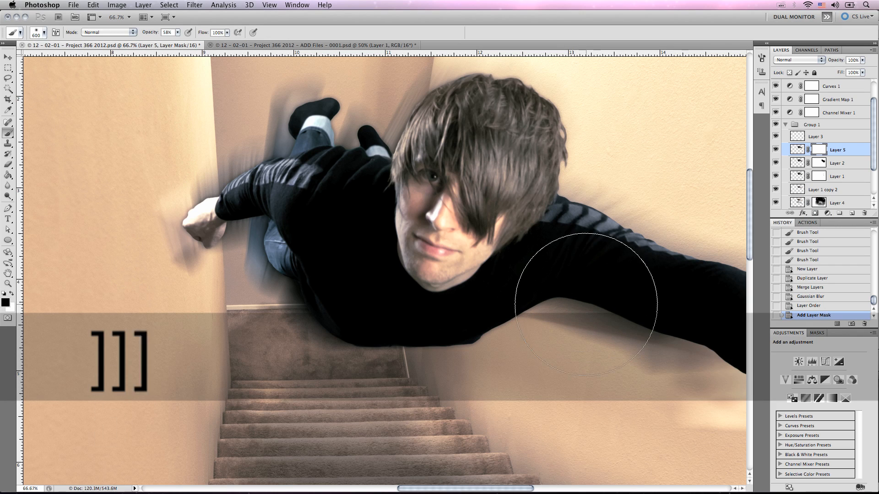
{"action": "key", "text": "bracketright"}
{"action": "key", "text": "bracketright"}
{"action": "key", "text": "bracketright"}
{"action": "left_click", "coordinate": [478, 205]}
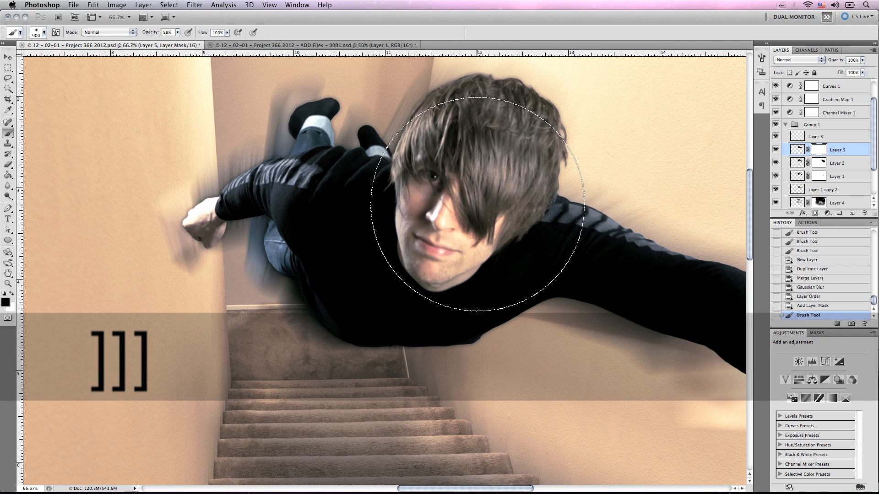
{"action": "left_click", "coordinate": [478, 204]}
{"action": "left_click", "coordinate": [477, 204]}
{"action": "left_click", "coordinate": [477, 204]}
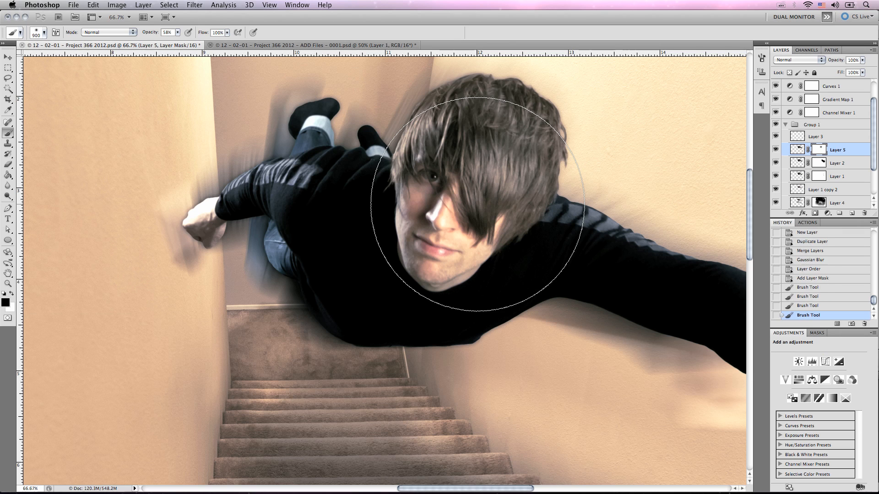
{"action": "left_click", "coordinate": [477, 204]}
{"action": "left_click", "coordinate": [477, 199]}
- Paint black on Layer 5's mask over the chin, chest and shoulder area, and check the whole composite
{"action": "left_click", "coordinate": [453, 256]}
{"action": "left_click", "coordinate": [393, 270]}
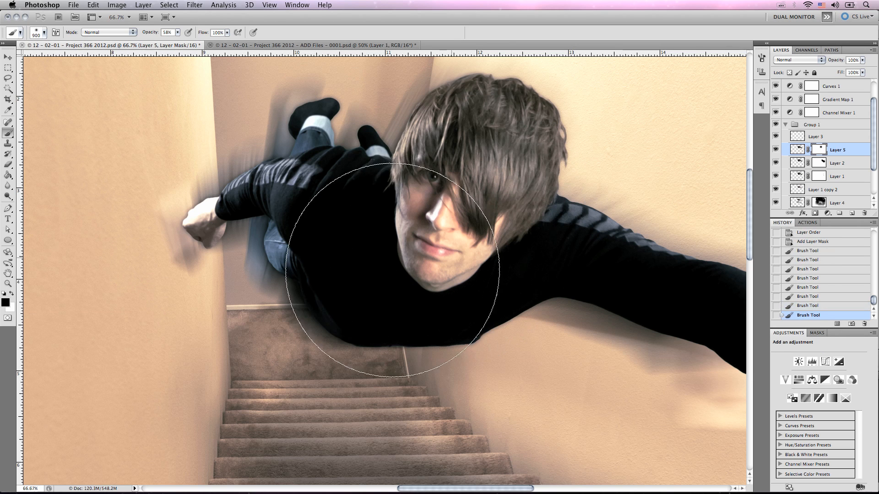
{"action": "left_click", "coordinate": [413, 305]}
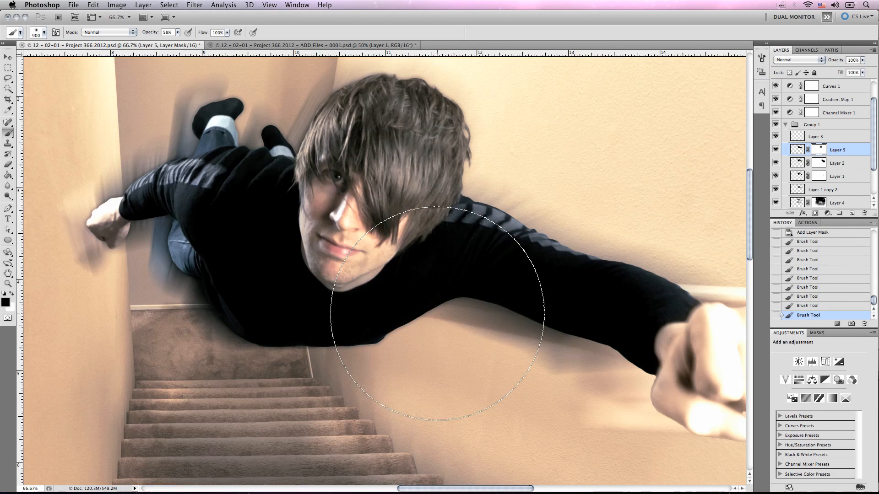
{"action": "scroll", "coordinate": [437, 313], "scroll_direction": "right", "scroll_amount": 10}
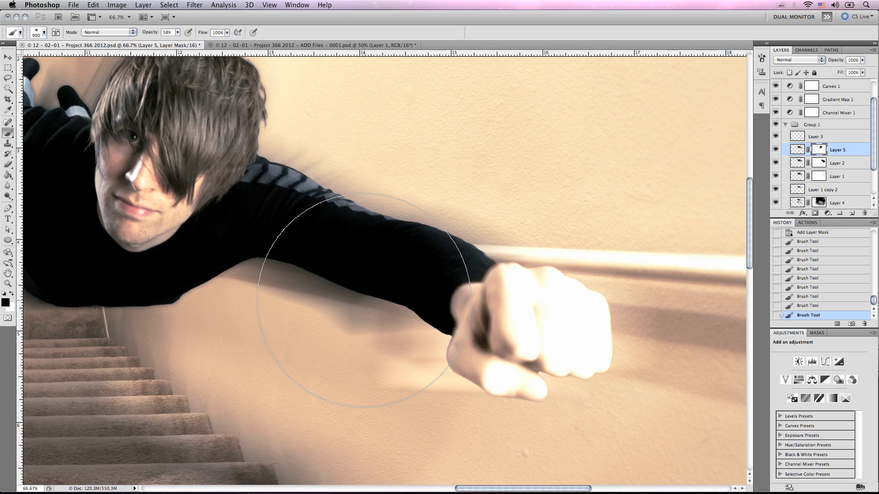
{"action": "left_click", "coordinate": [162, 232]}
{"action": "scroll", "coordinate": [162, 232], "scroll_direction": "left", "scroll_amount": 9}
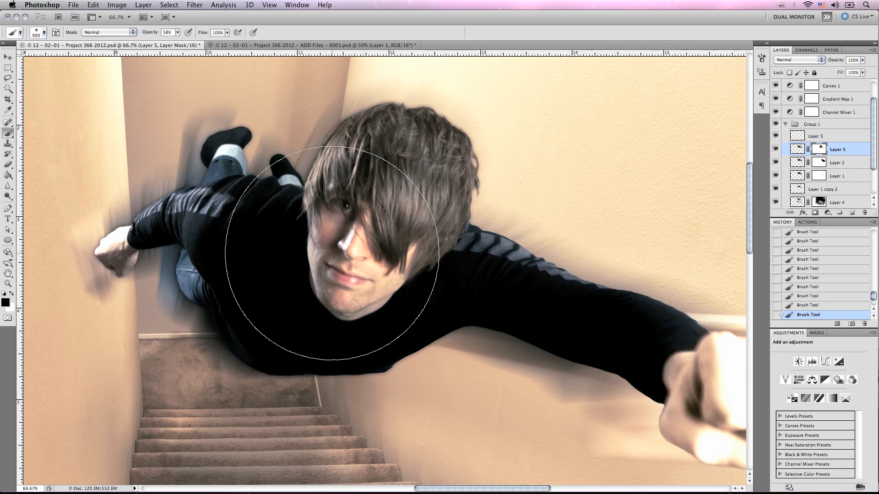
{"action": "key", "text": "z"}
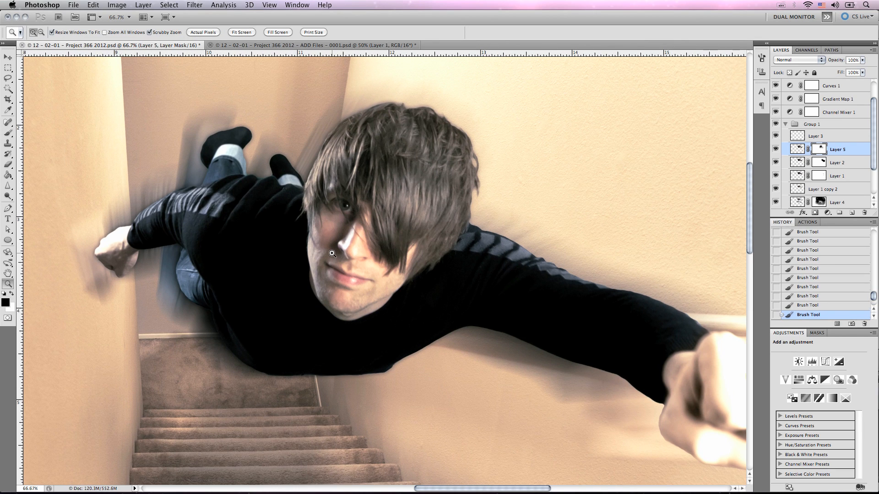
{"action": "left_click", "coordinate": [332, 253], "text": "alt"}
{"action": "left_click", "coordinate": [332, 253], "text": "alt"}
{"action": "left_click", "coordinate": [332, 254], "text": "alt"}
{"action": "left_click", "coordinate": [332, 254], "text": "alt"}
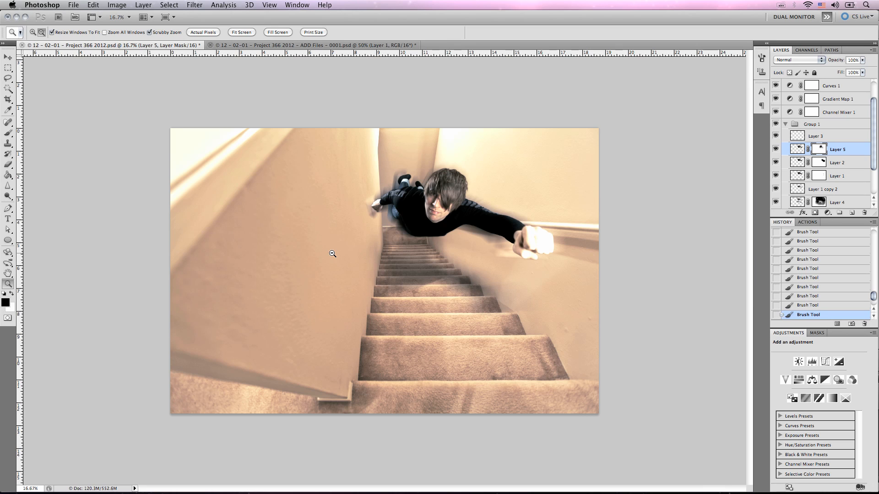